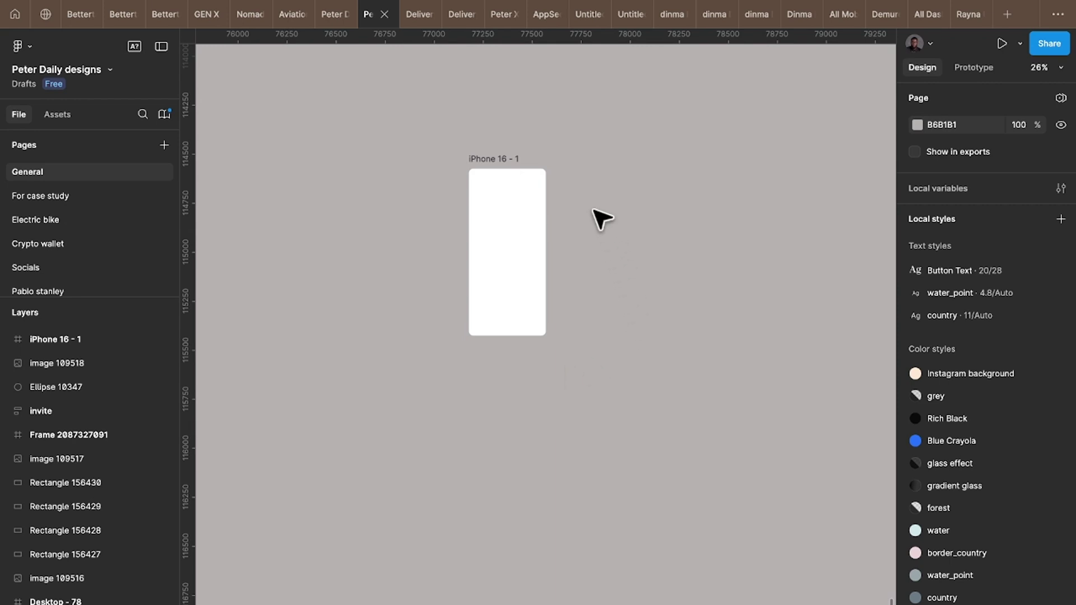
# Rename the 'iPhone 16 - 1' frame on the canvas to 'Onboarding'.
pyautogui.scroll(3, 600, 217)
pyautogui.scroll(3, 601, 216)
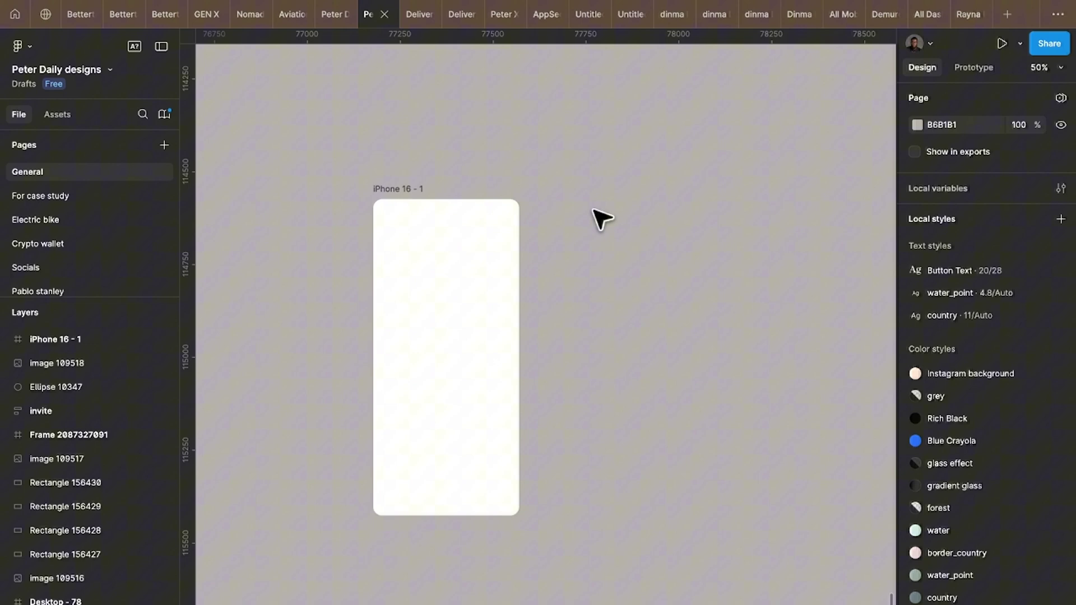
pyautogui.hscroll(-3, 596, 216)
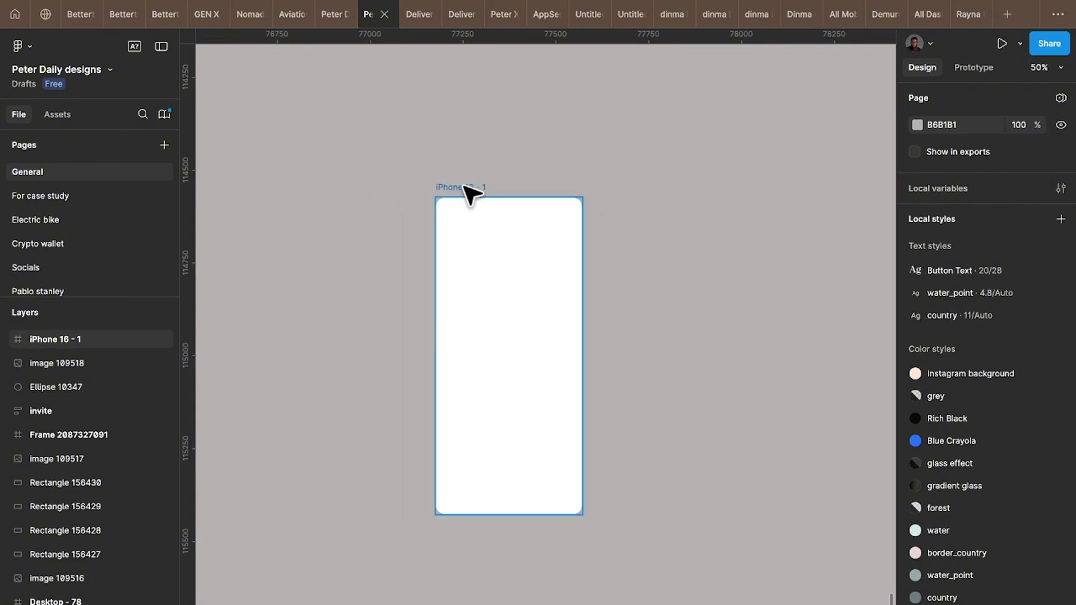
pyautogui.doubleClick(464, 187)
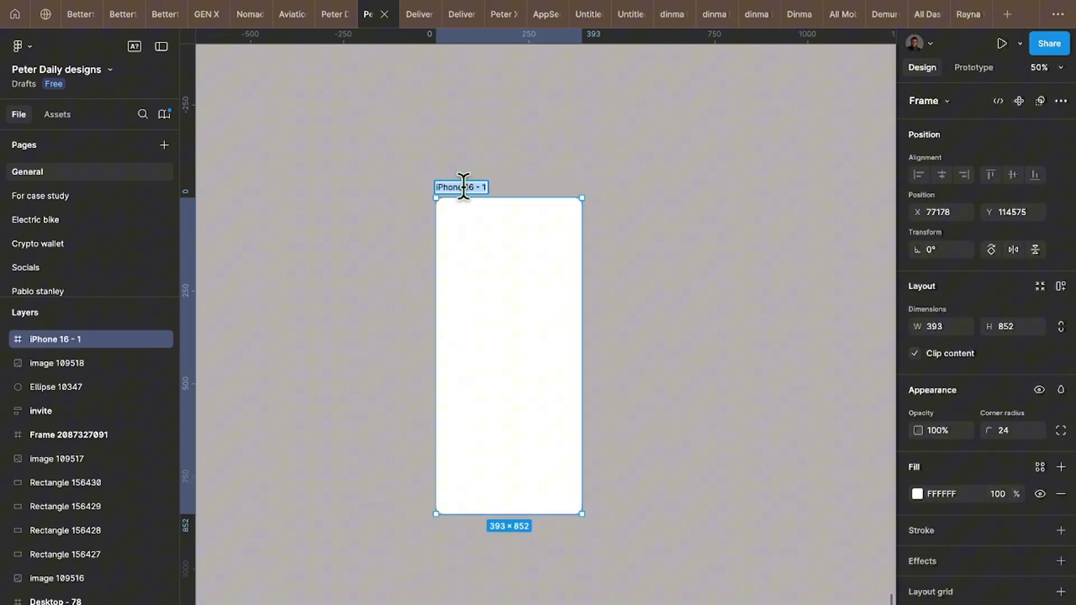
pyautogui.write('Onboarding')
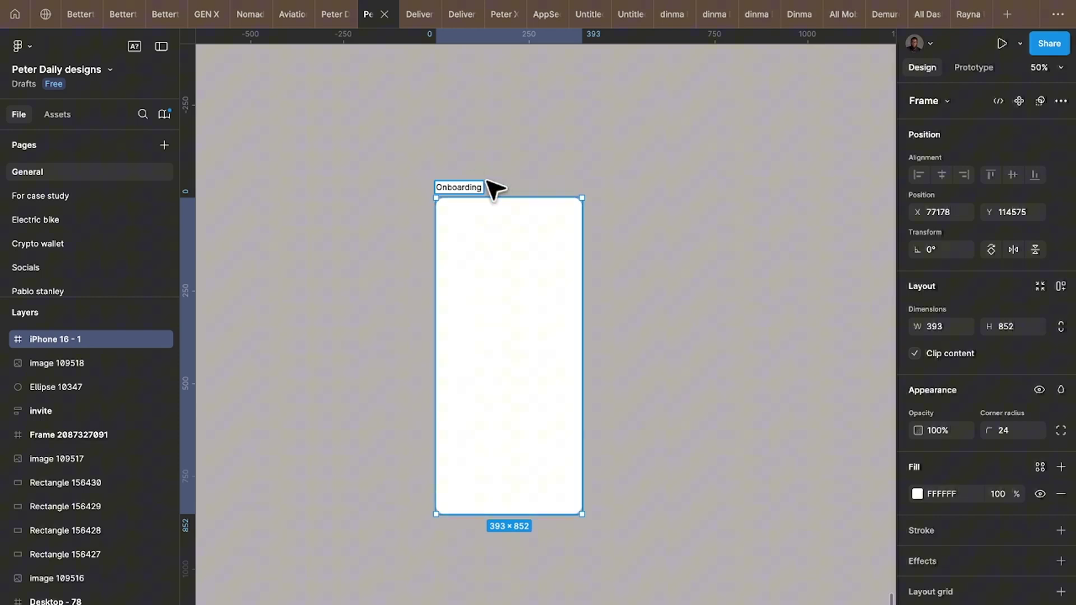
pyautogui.hotkey('ctrl', '+')
pyautogui.scroll(-2, 517, 188)
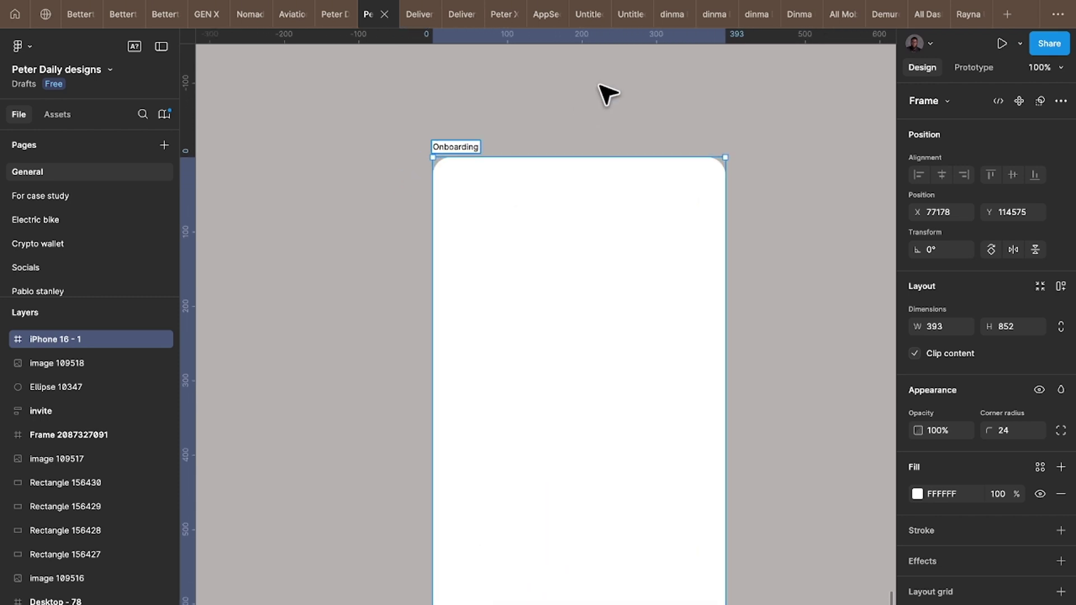
pyautogui.click(561, 117)
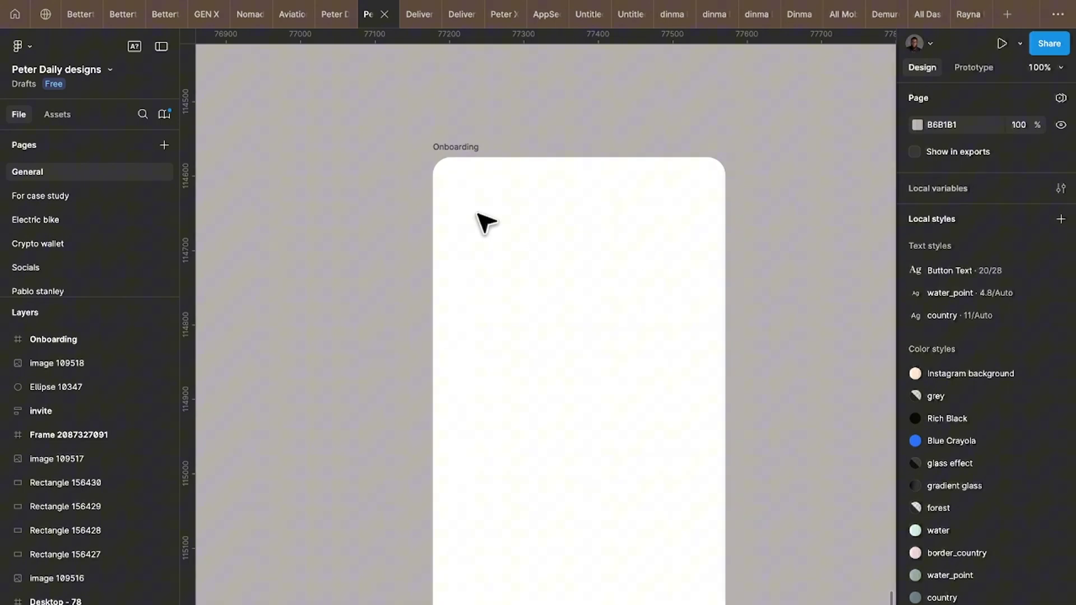
# Select the Onboarding frame and add a default square layout grid to it.
pyautogui.scroll(-3, 464, 149)
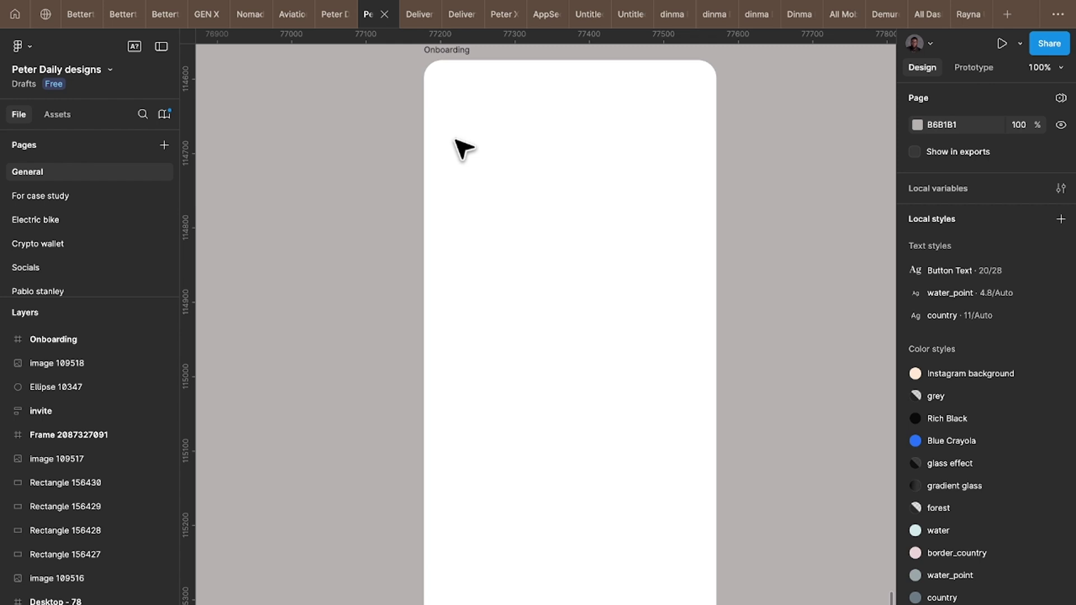
pyautogui.scroll(-1, 456, 140)
pyautogui.click(454, 58)
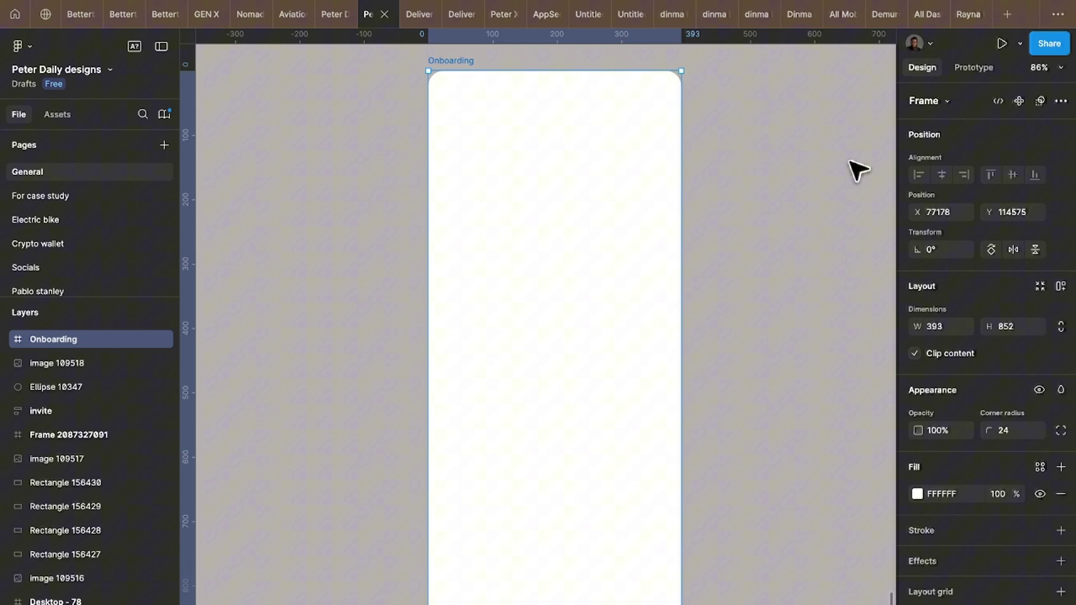
pyautogui.scroll(-1, 978, 470)
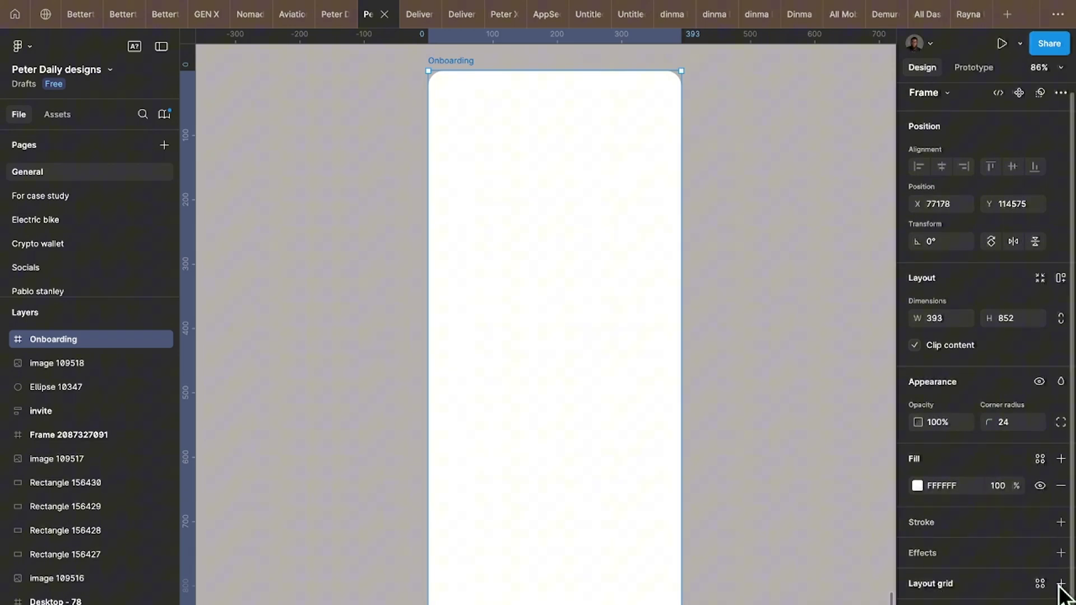
pyautogui.click(932, 588)
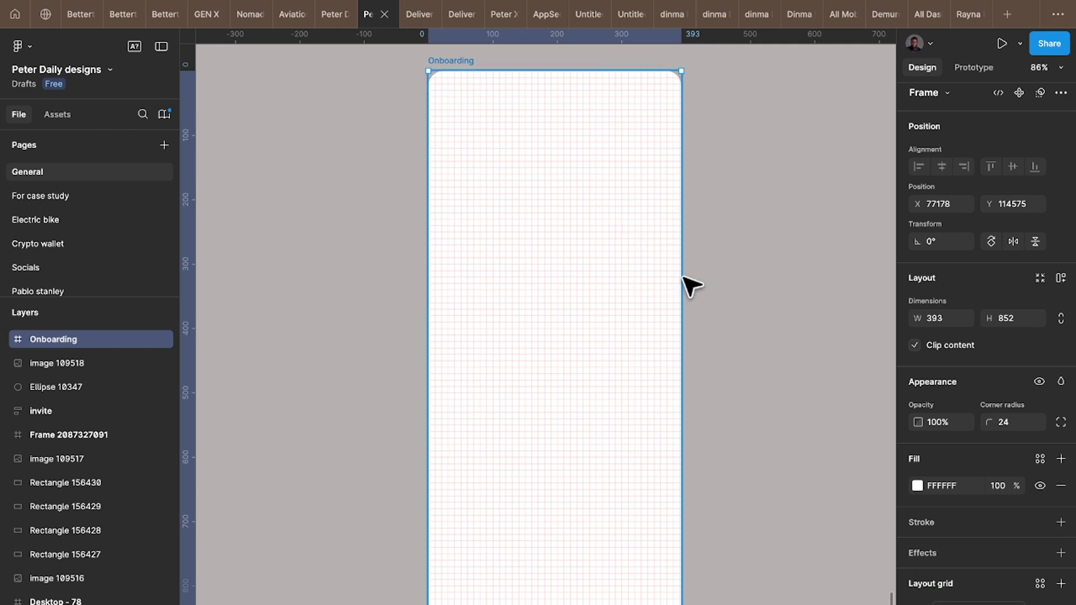
# Change the Onboarding layout grid from a square grid to 4 stretch columns with wider side margins.
pyautogui.click(917, 604)
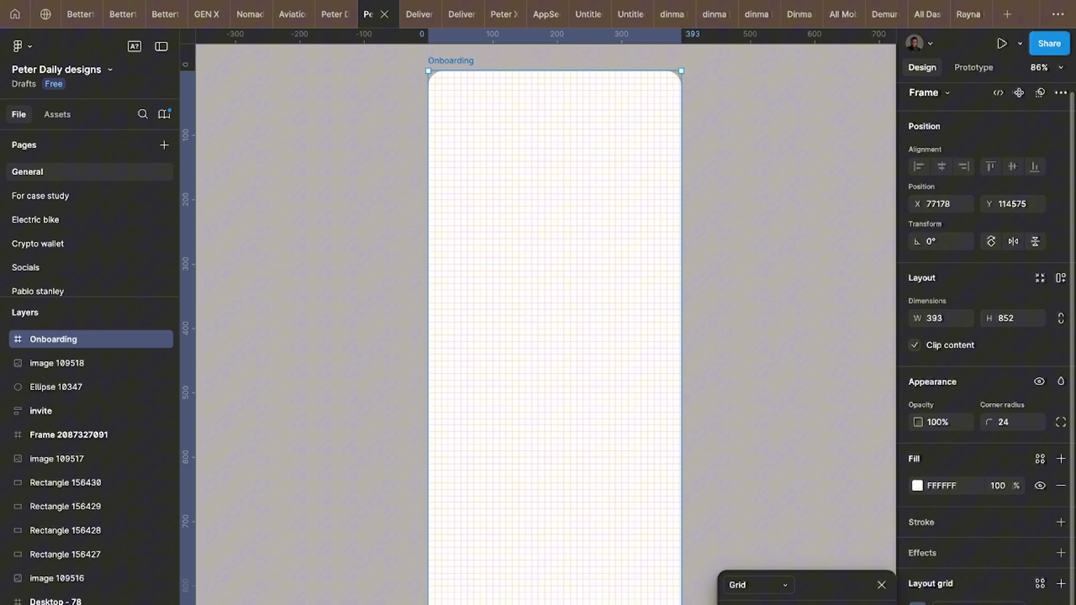
pyautogui.click(787, 590)
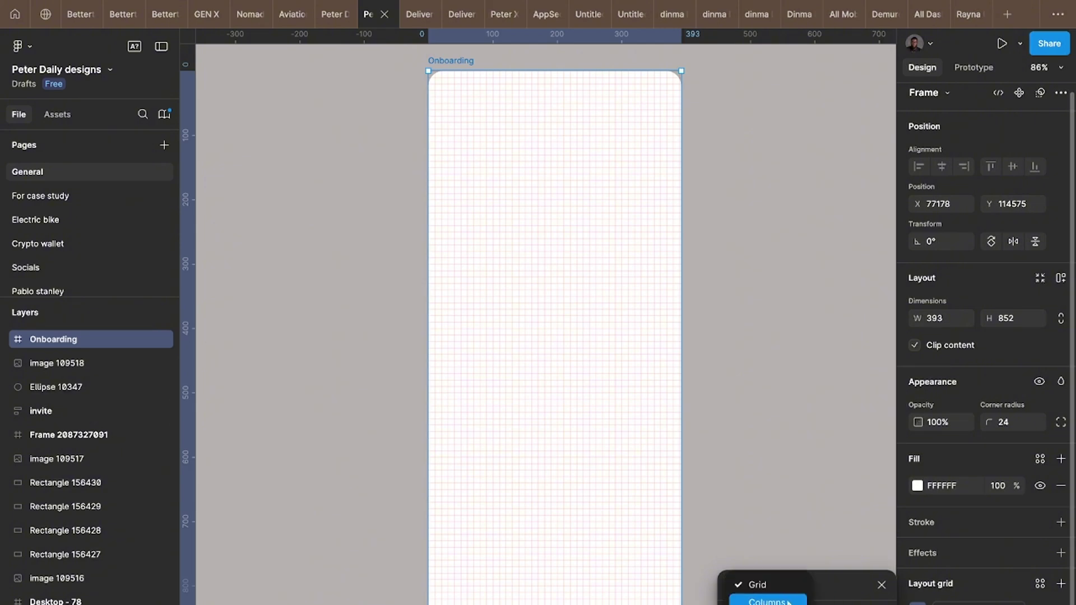
pyautogui.click(779, 601)
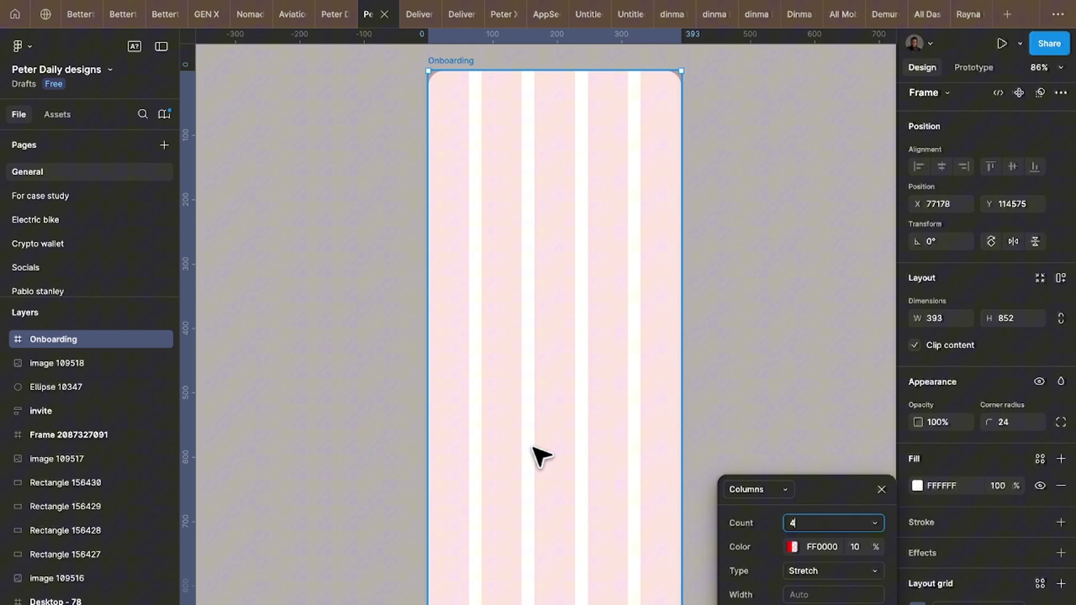
pyautogui.press('Return')
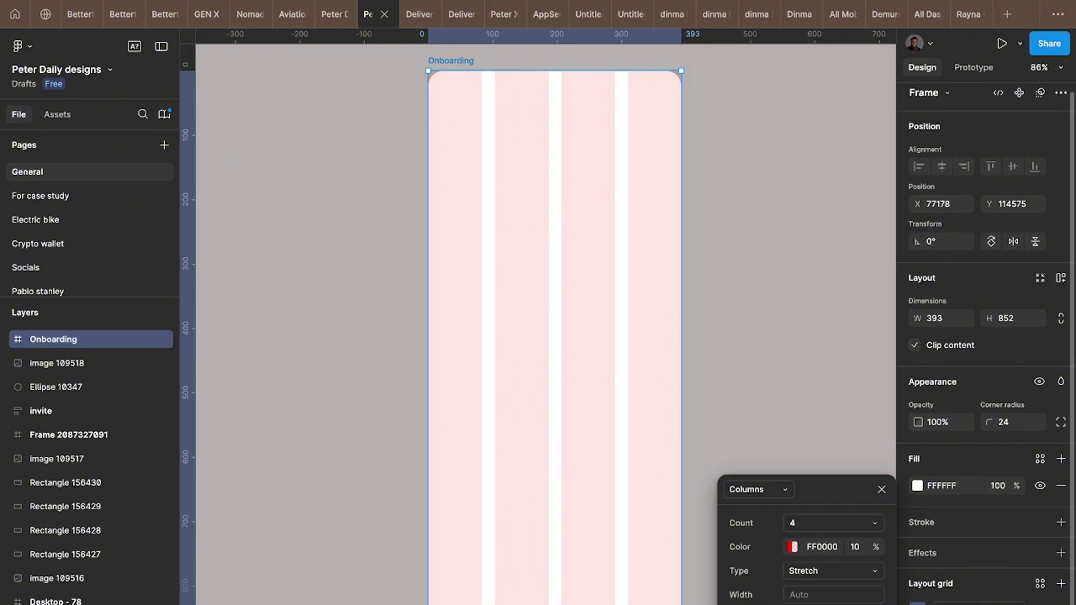
pyautogui.press('Return')
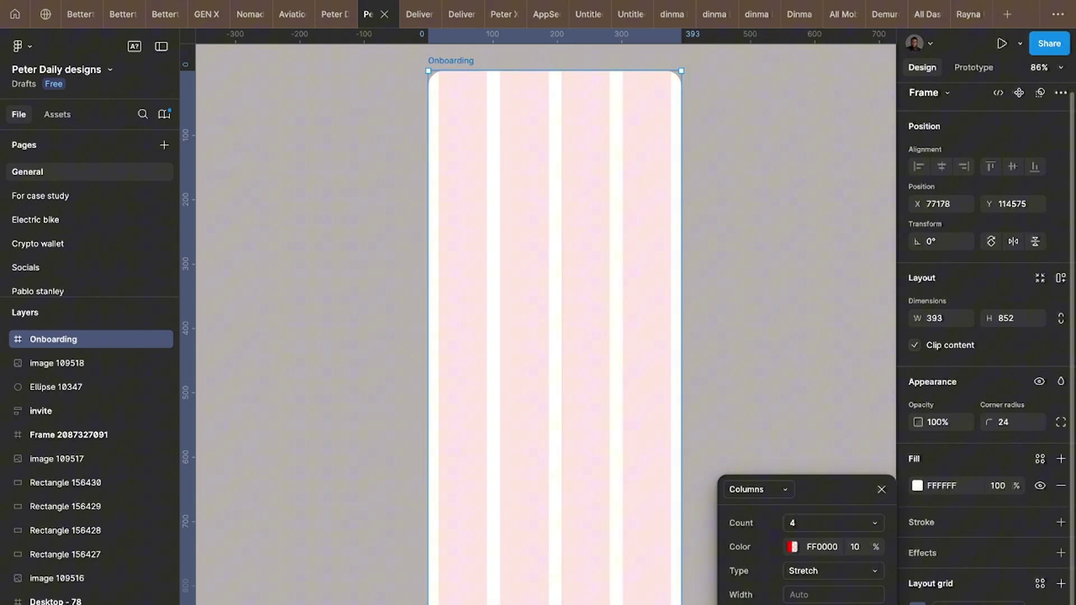
pyautogui.press('Return')
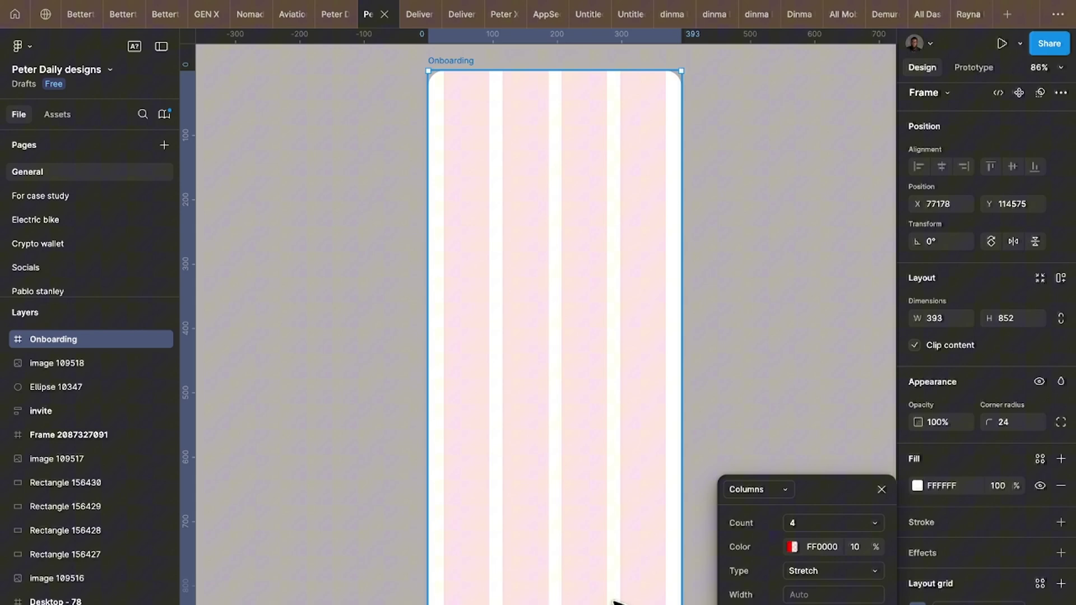
# Launch the Lummi plugin from Actions and shift its window slightly right beside the frame.
pyautogui.press('super+k')
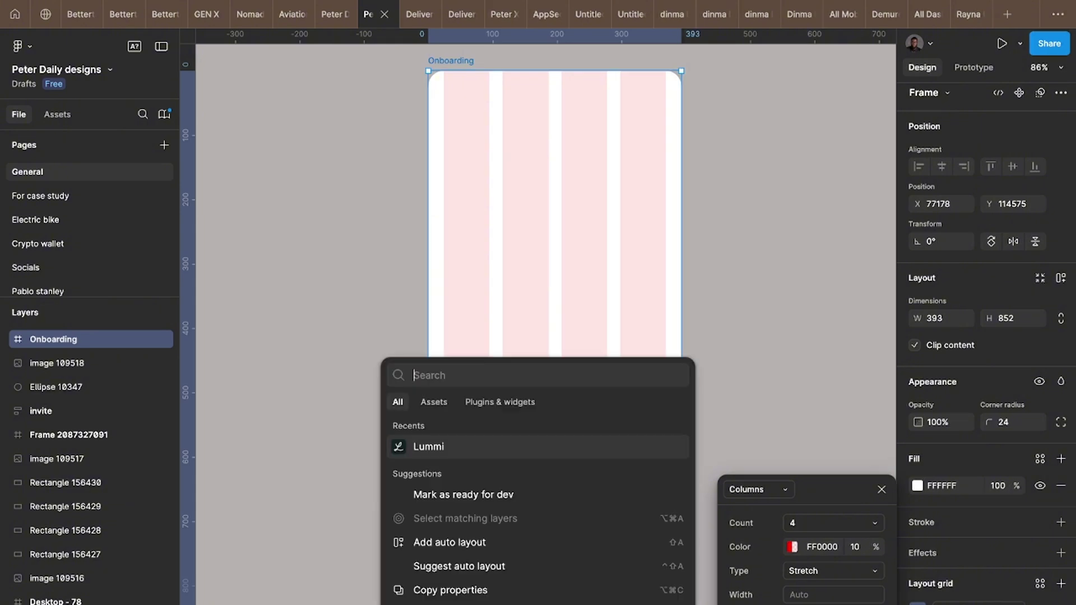
pyautogui.click(429, 445)
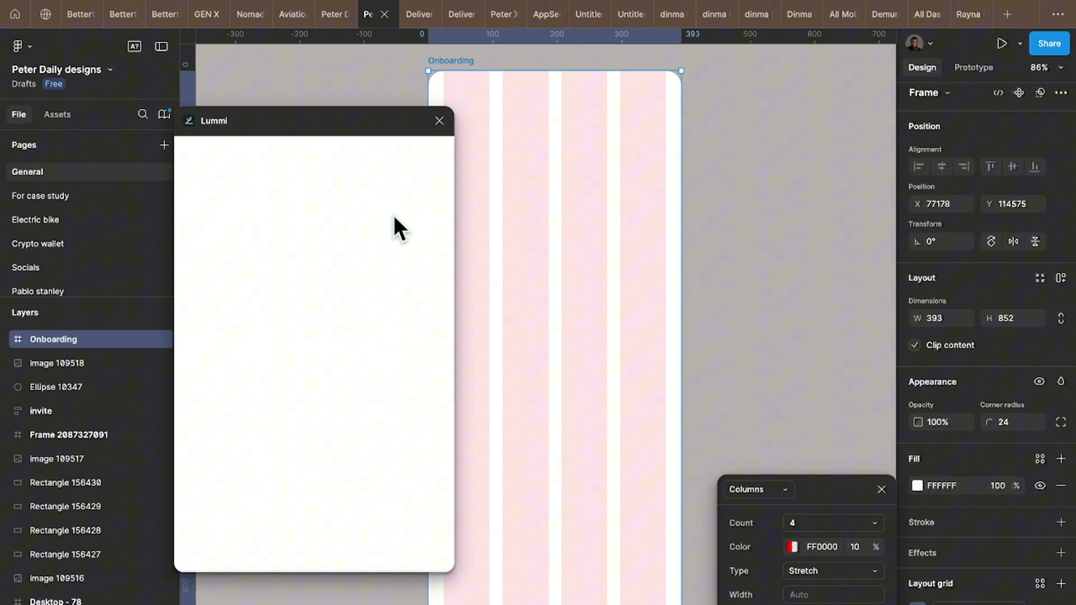
pyautogui.hscroll(-3, 601, 235)
pyautogui.scroll(1, 600, 236)
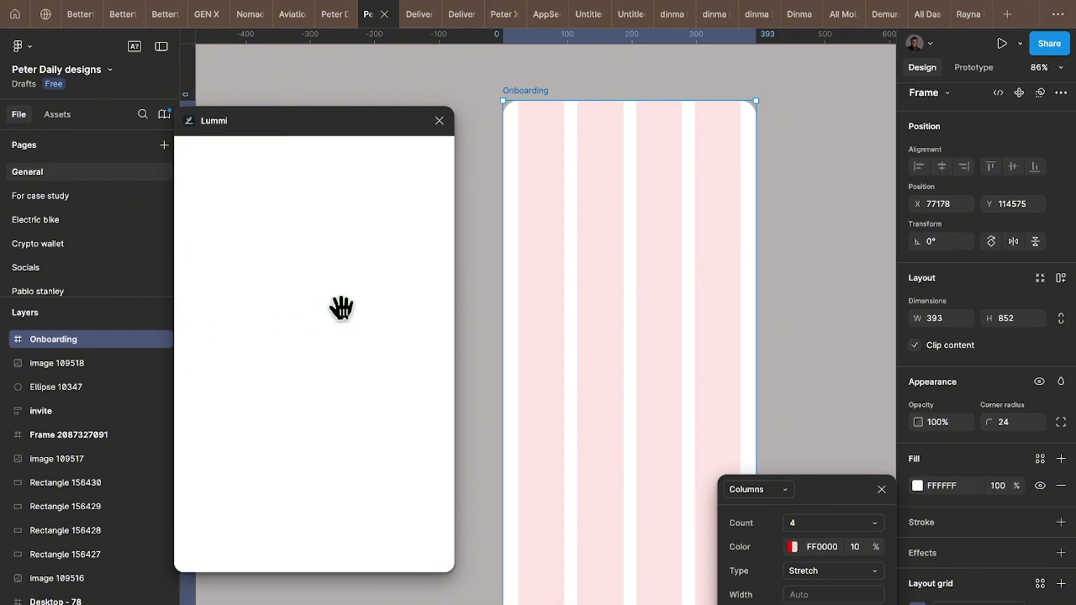
pyautogui.moveTo(331, 124); pyautogui.dragTo(356, 123)
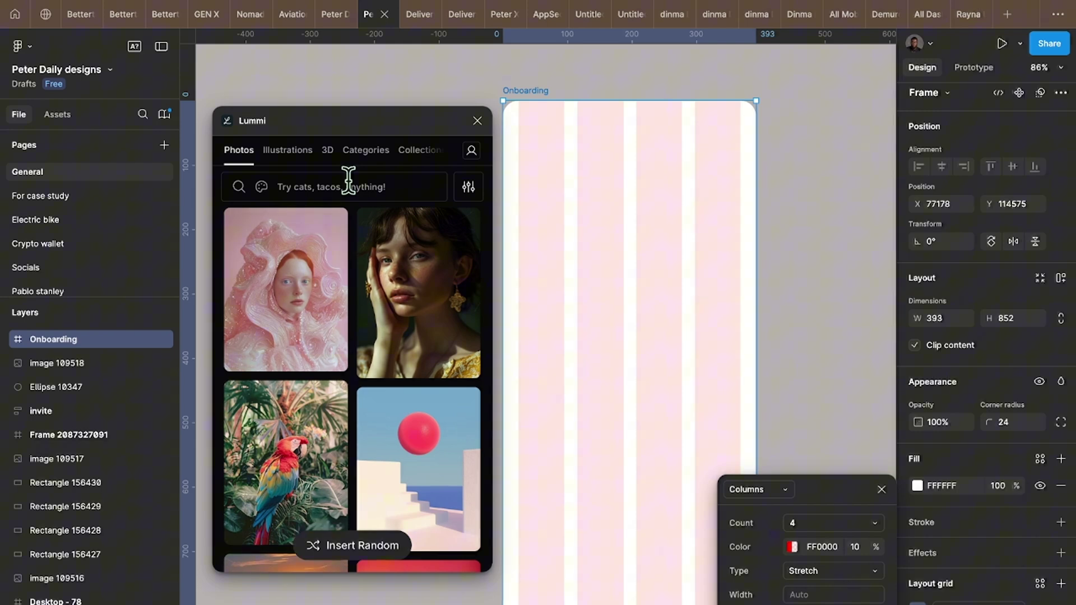
# Search the Lummi photo library for 'couple goals'.
pyautogui.click(349, 183)
pyautogui.write('couple goals')
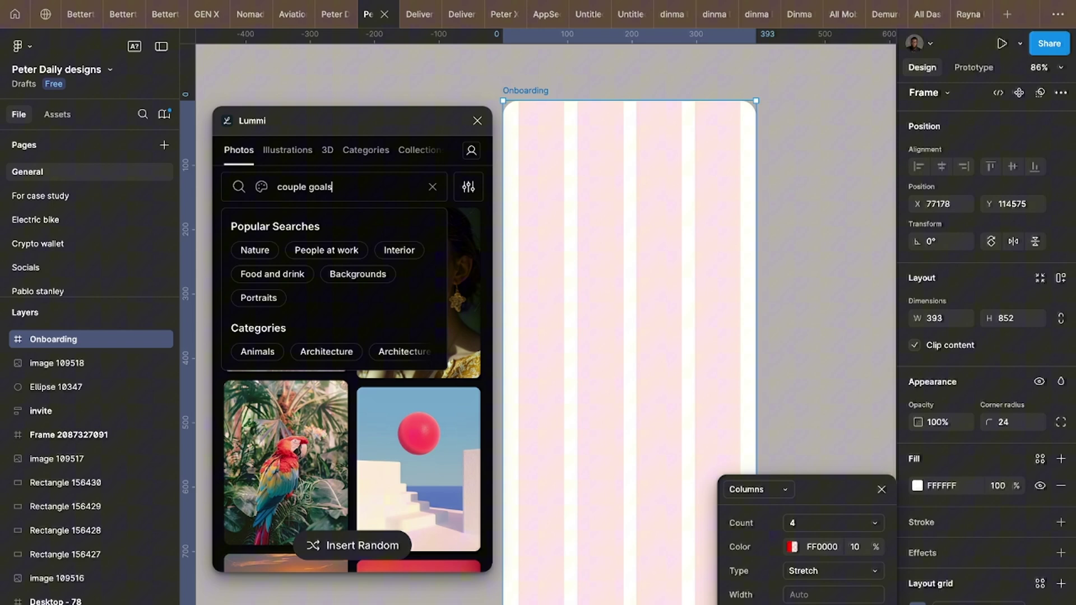
pyautogui.press('Return')
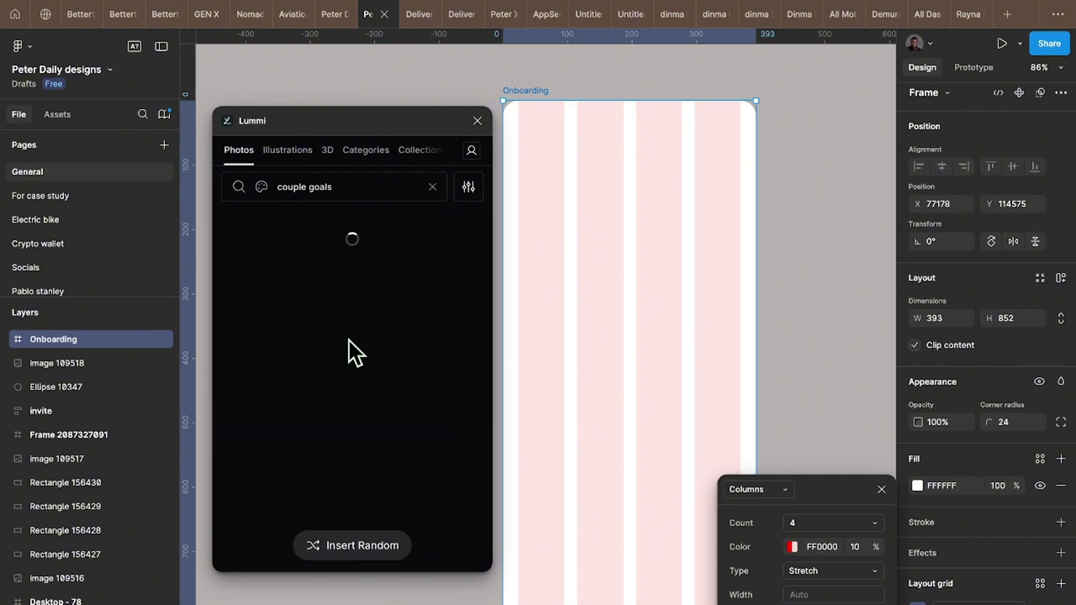
# Scroll through the couple goals results looking for a suitable couple photo.
pyautogui.moveTo(377, 398)
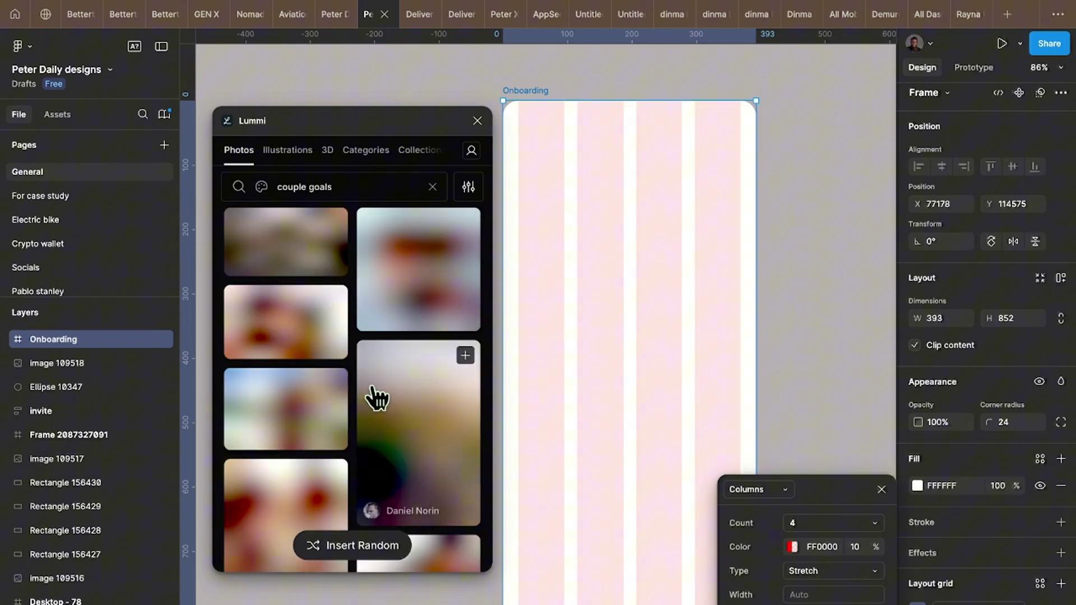
pyautogui.scroll(-1, 377, 398)
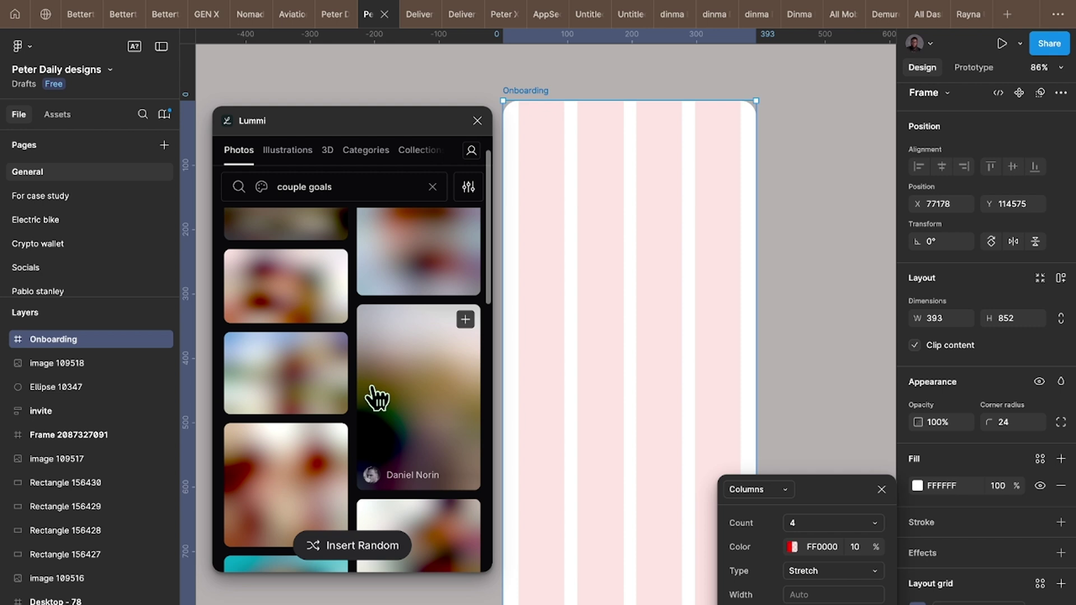
pyautogui.scroll(1, 377, 398)
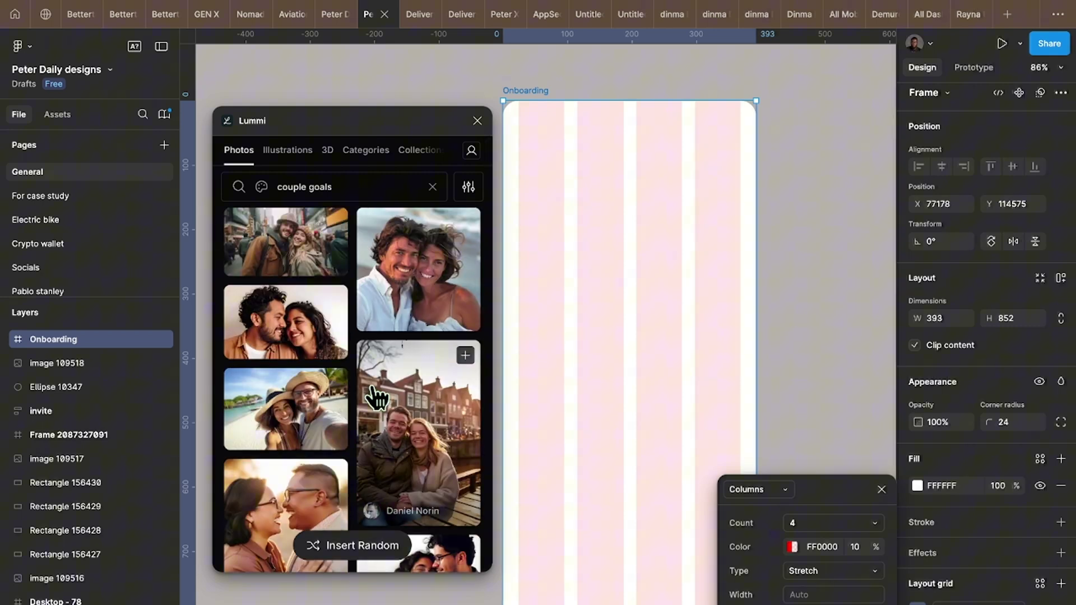
pyautogui.scroll(-2, 374, 397)
pyautogui.scroll(2, 375, 397)
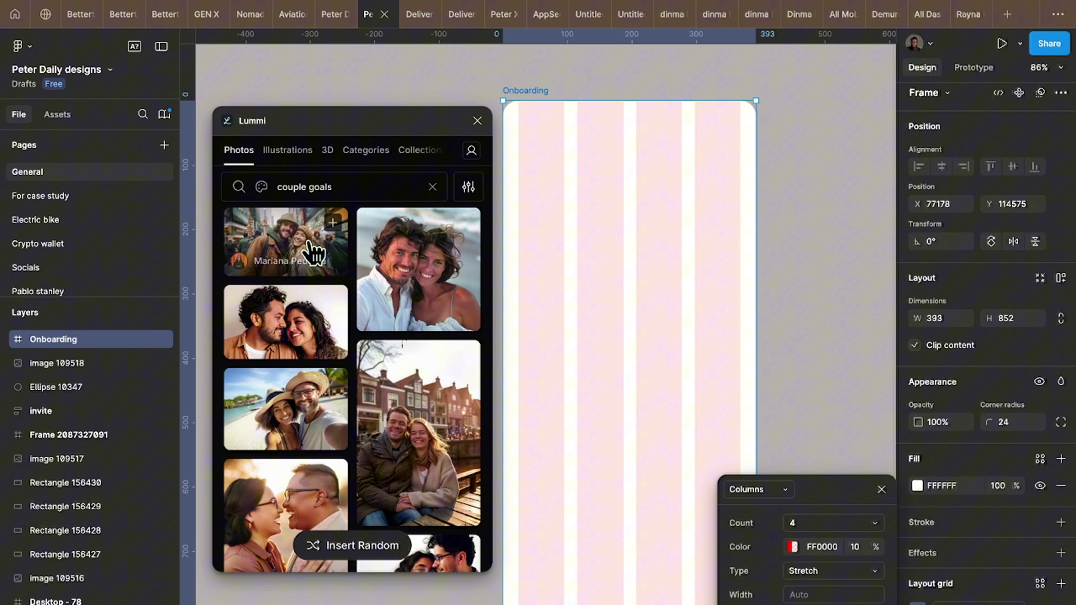
pyautogui.scroll(-3, 308, 438)
pyautogui.scroll(-3, 305, 440)
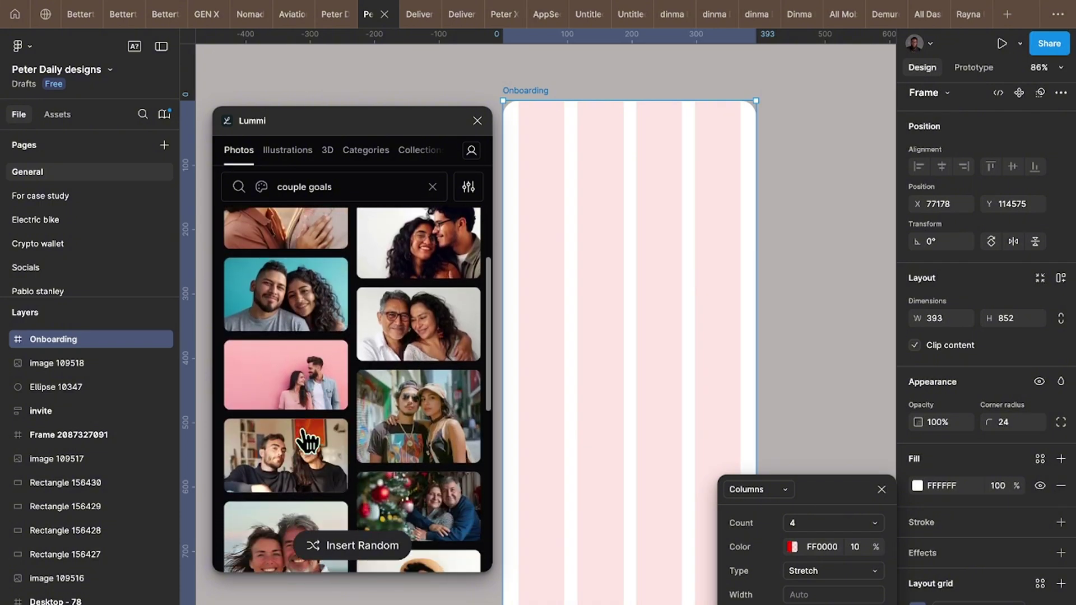
pyautogui.scroll(-3, 410, 420)
pyautogui.scroll(-3, 408, 426)
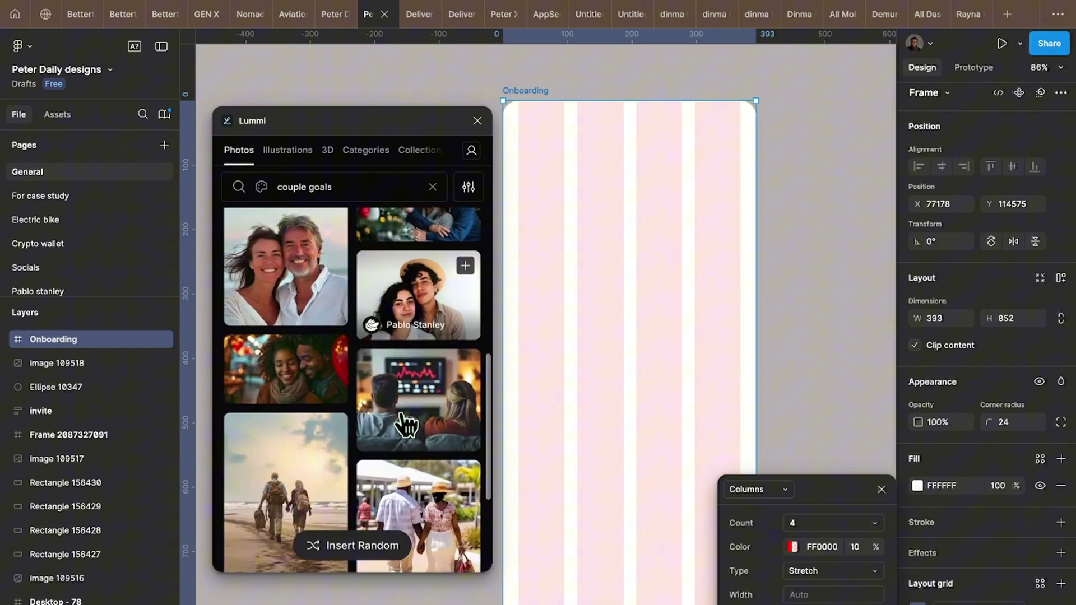
pyautogui.scroll(-10, 407, 426)
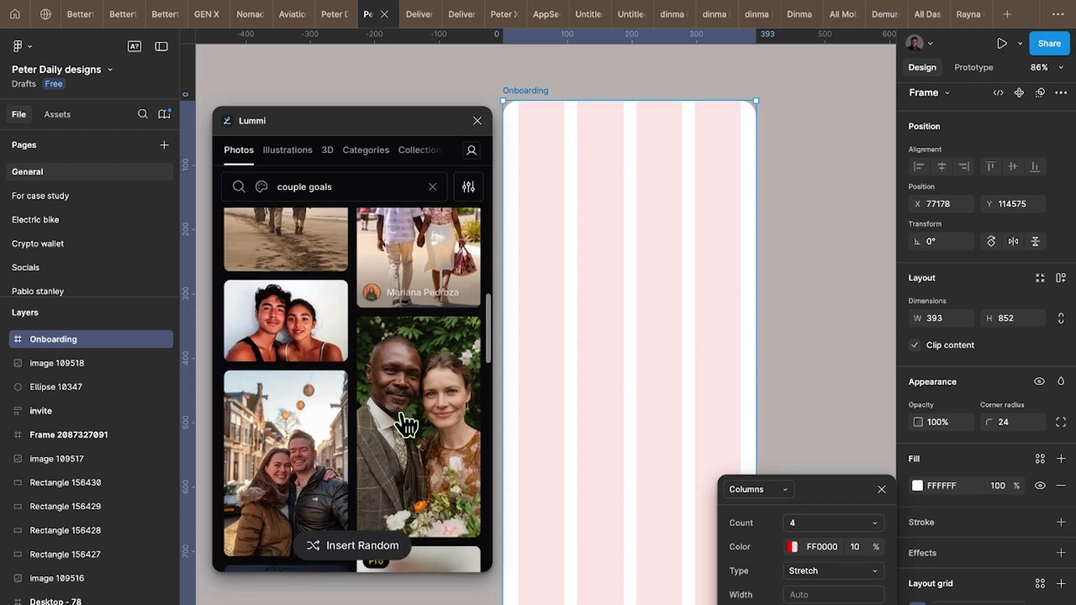
pyautogui.scroll(-3, 407, 426)
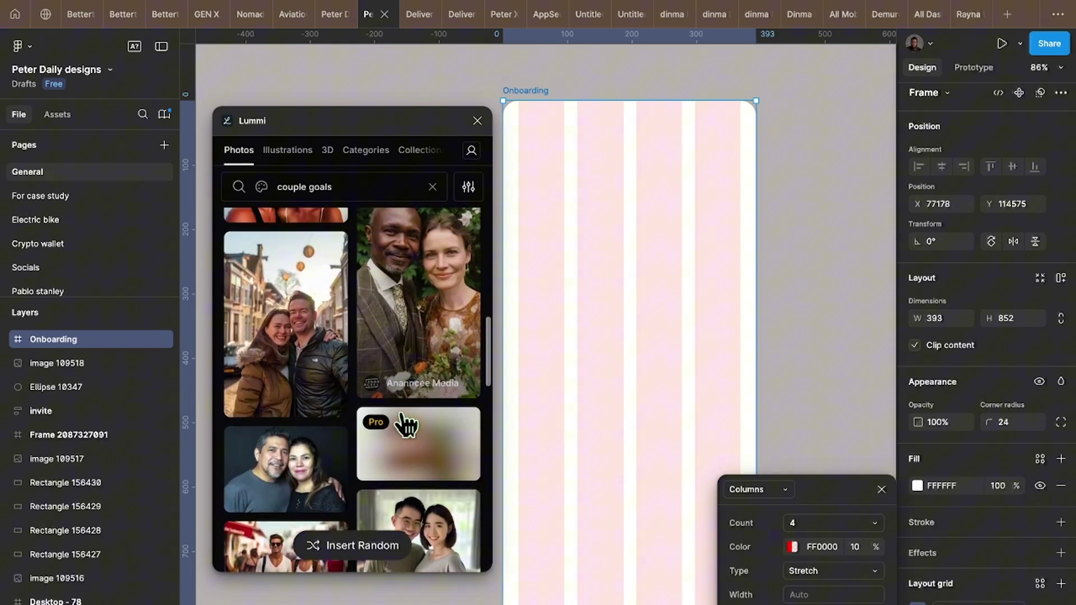
pyautogui.scroll(2, 408, 336)
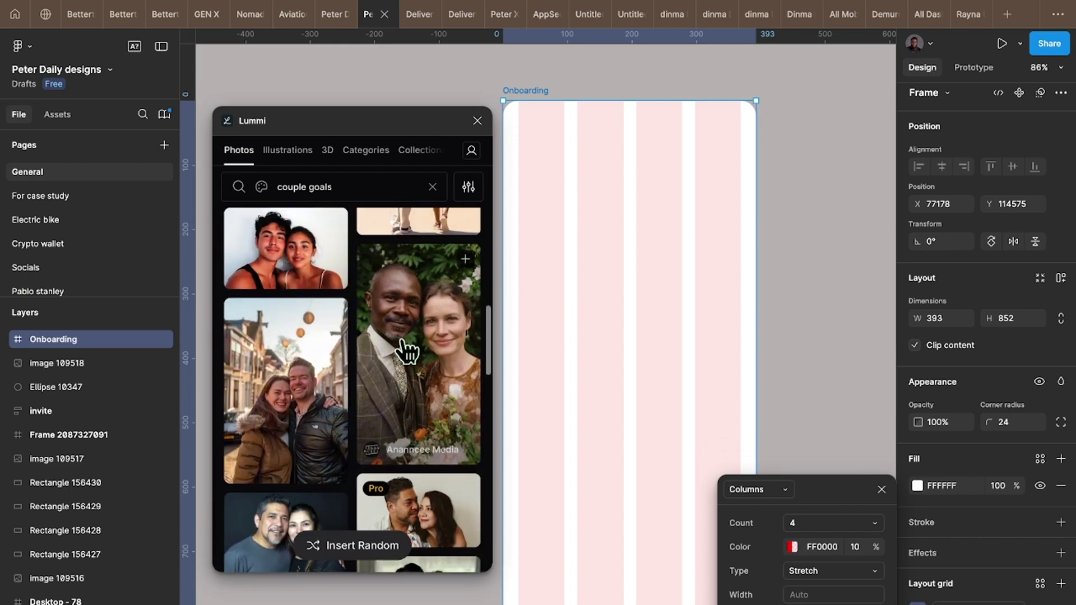
pyautogui.scroll(-5, 405, 345)
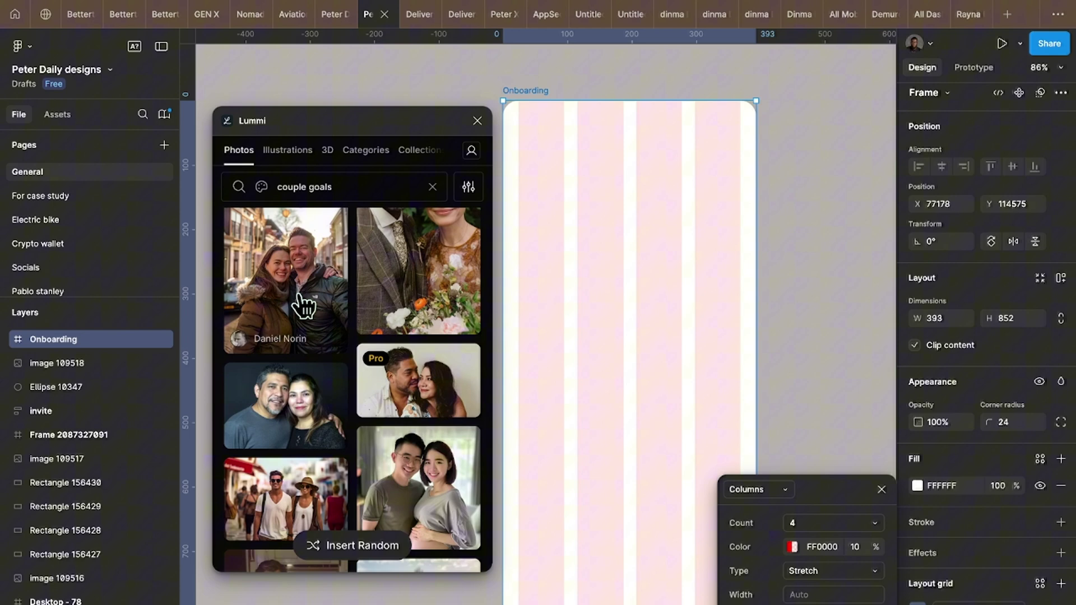
pyautogui.scroll(-4, 304, 309)
pyautogui.scroll(-3, 335, 461)
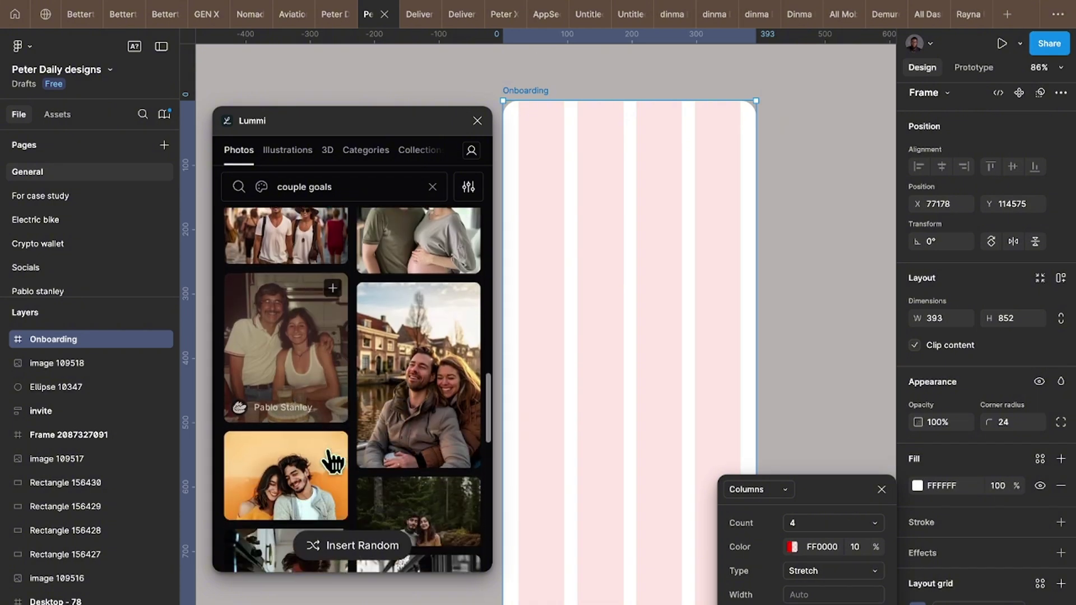
pyautogui.scroll(-6, 432, 397)
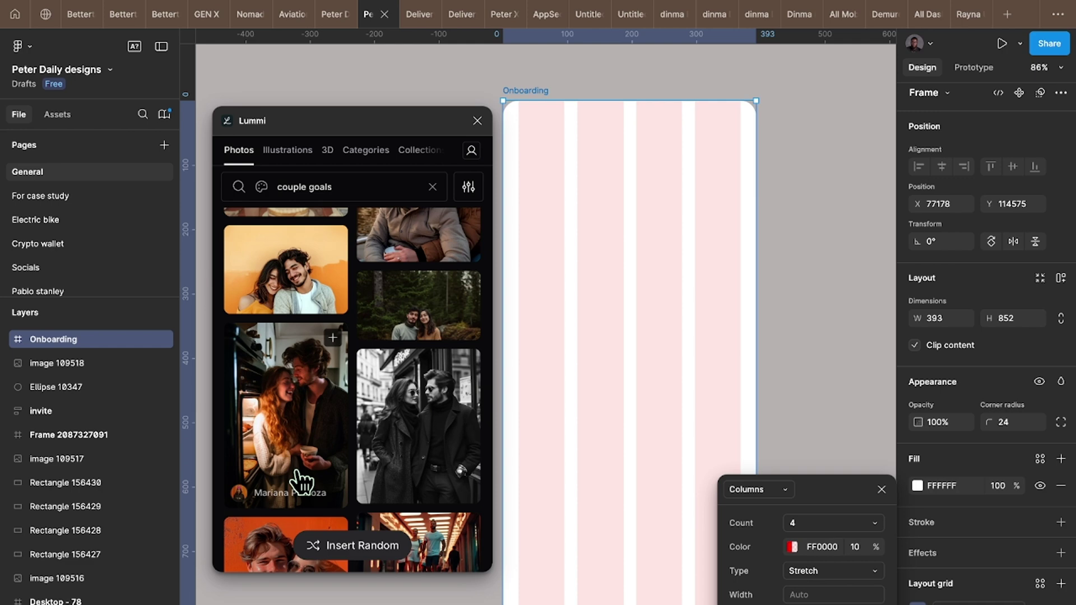
pyautogui.scroll(-5, 302, 482)
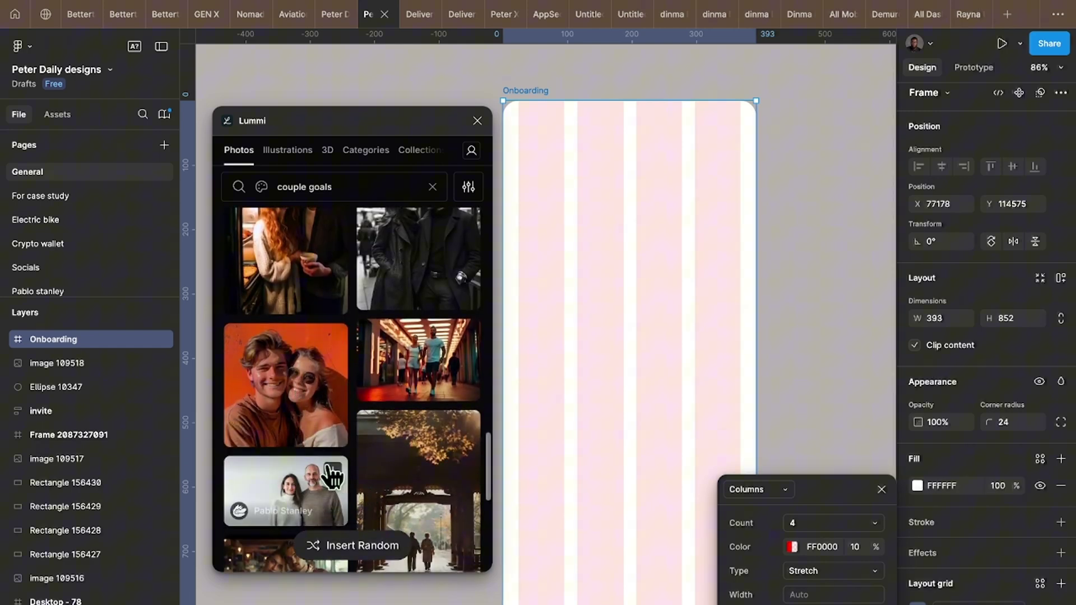
pyautogui.moveTo(306, 413)
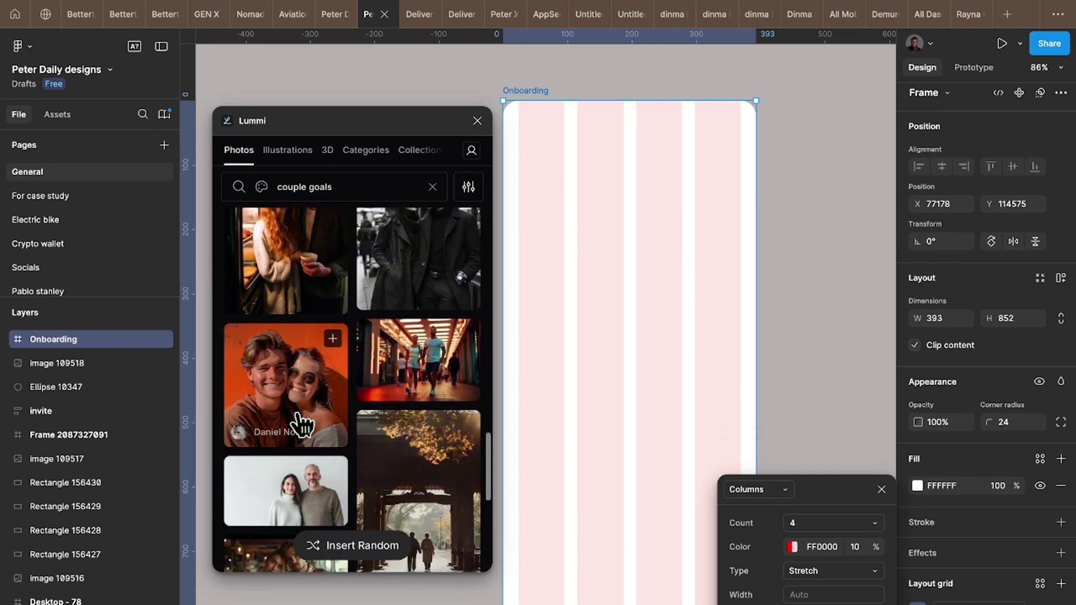
pyautogui.scroll(-4, 301, 424)
pyautogui.scroll(-7, 311, 447)
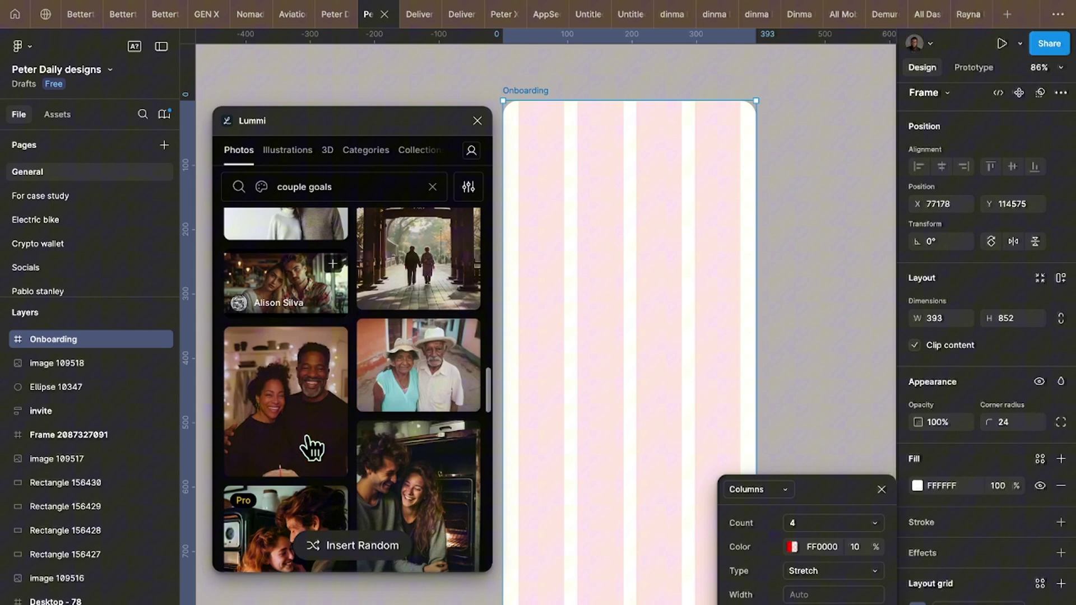
pyautogui.scroll(6, 311, 447)
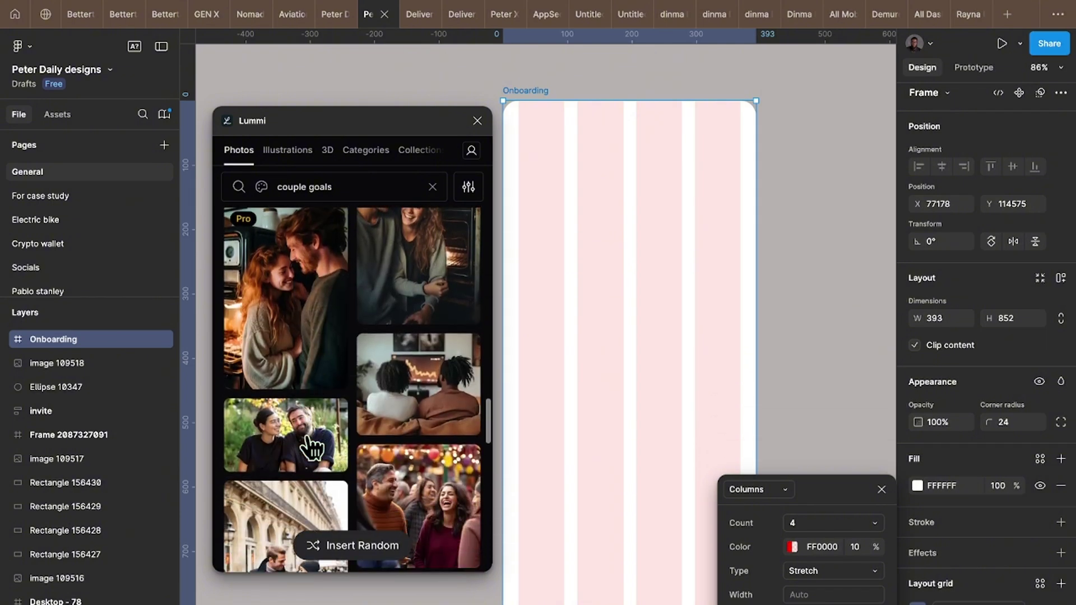
pyautogui.scroll(4, 311, 447)
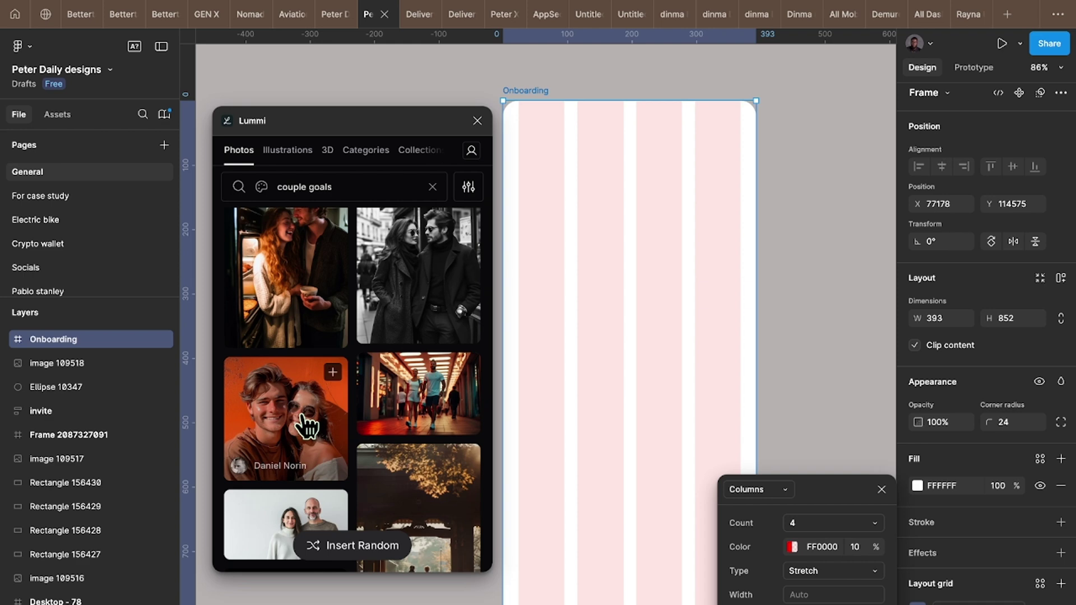
pyautogui.scroll(-10, 303, 457)
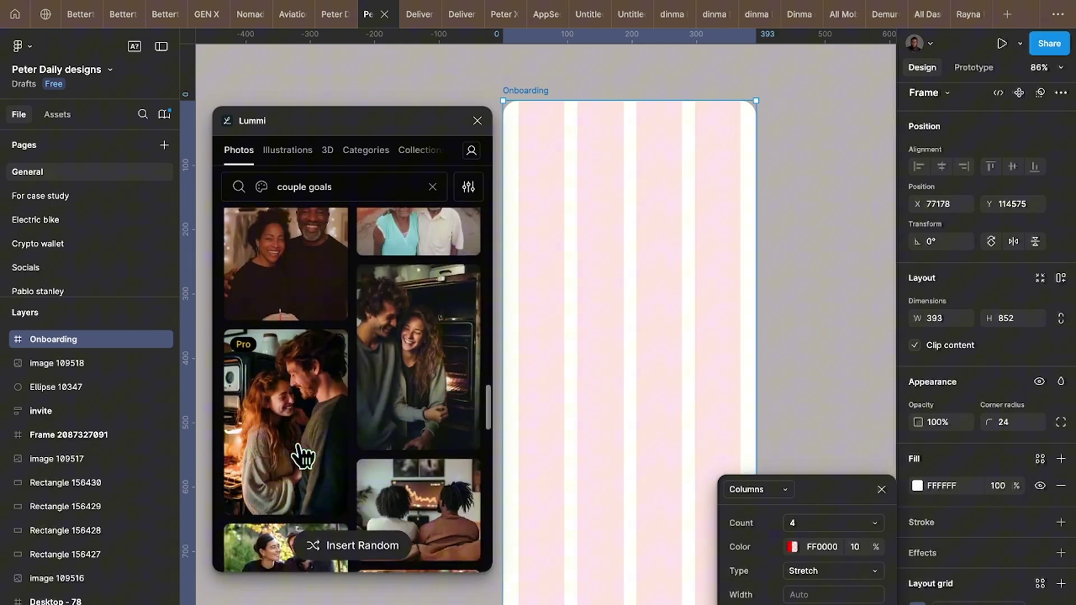
pyautogui.scroll(-10, 303, 457)
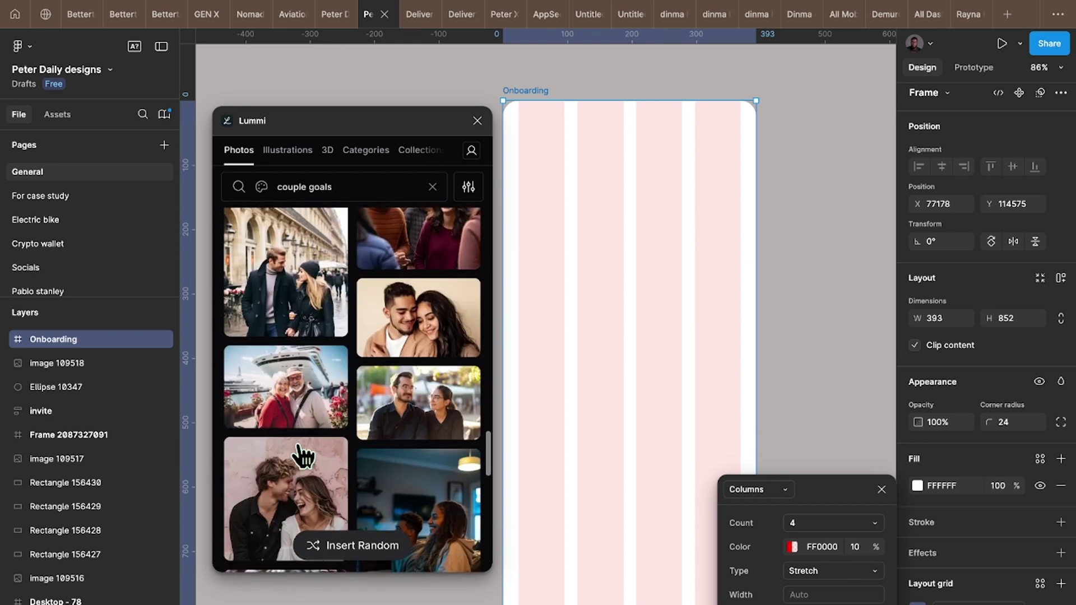
pyautogui.scroll(-10, 303, 457)
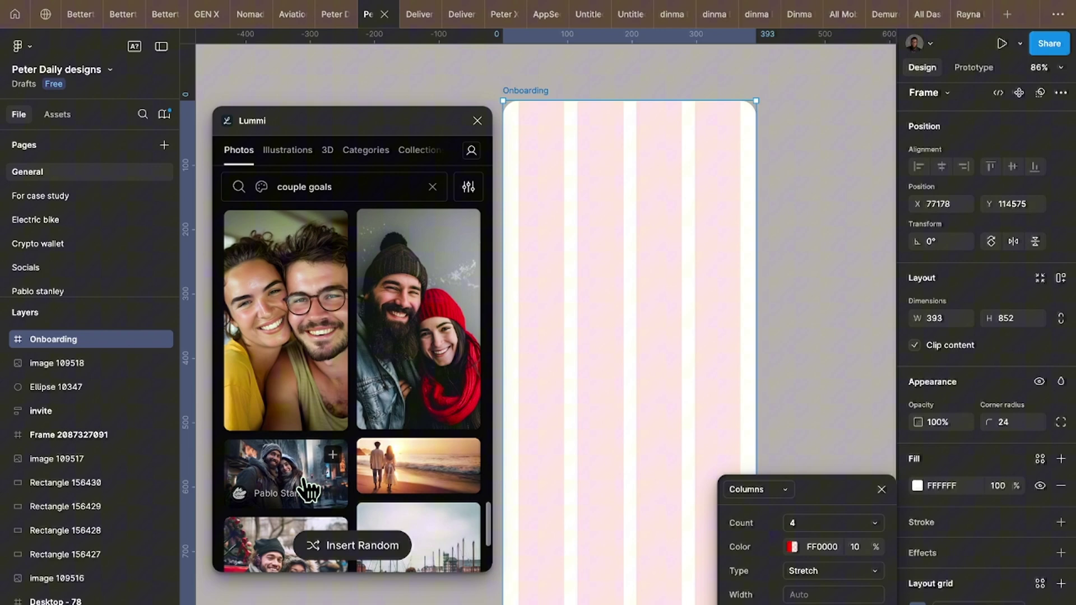
pyautogui.scroll(-3, 307, 490)
pyautogui.scroll(-10, 308, 490)
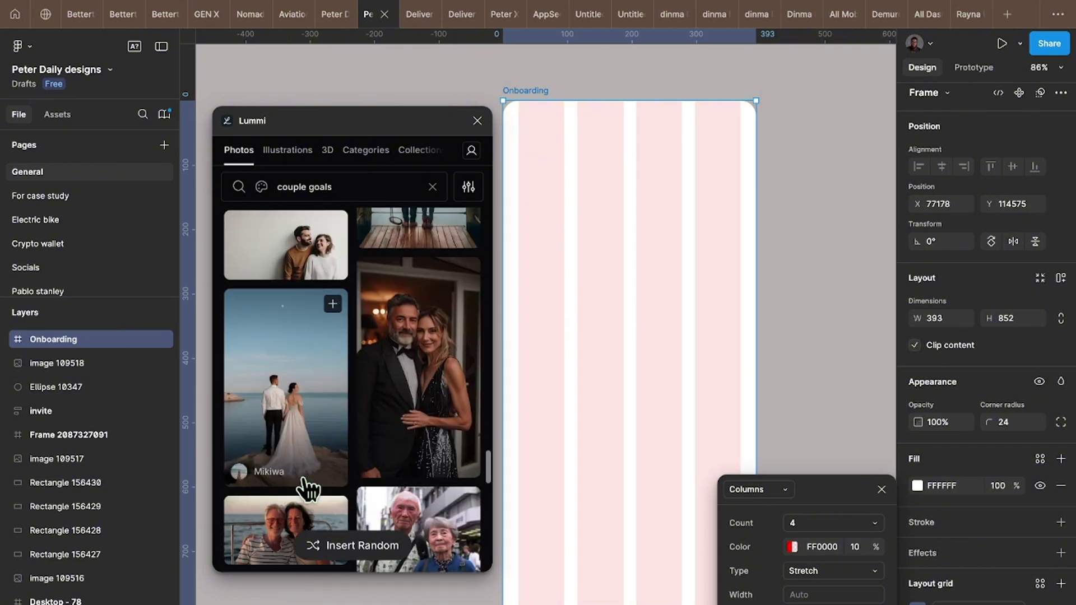
pyautogui.scroll(-10, 307, 489)
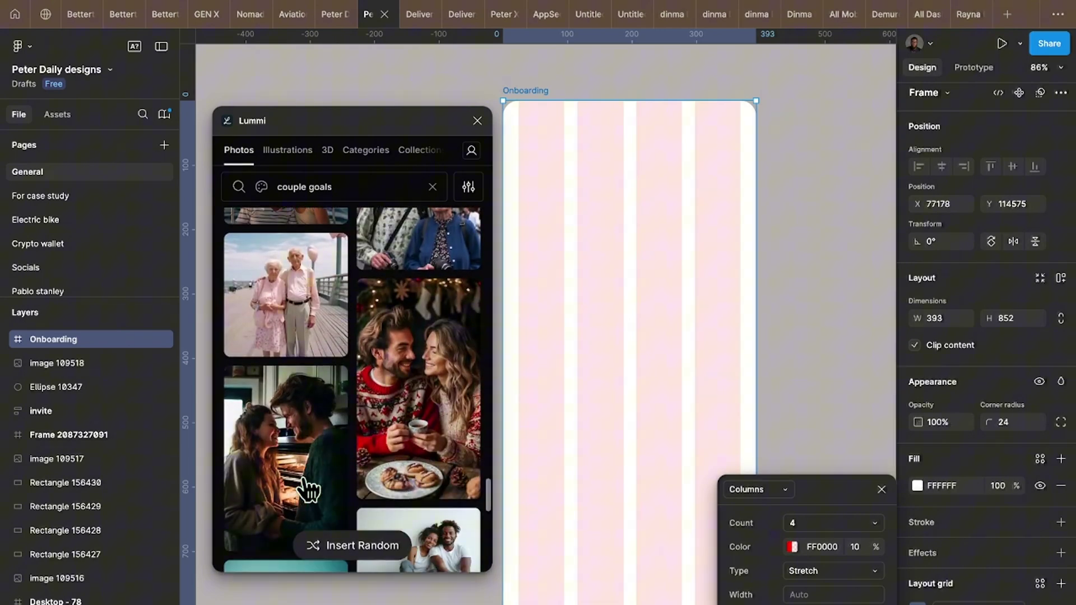
pyautogui.scroll(-5, 308, 490)
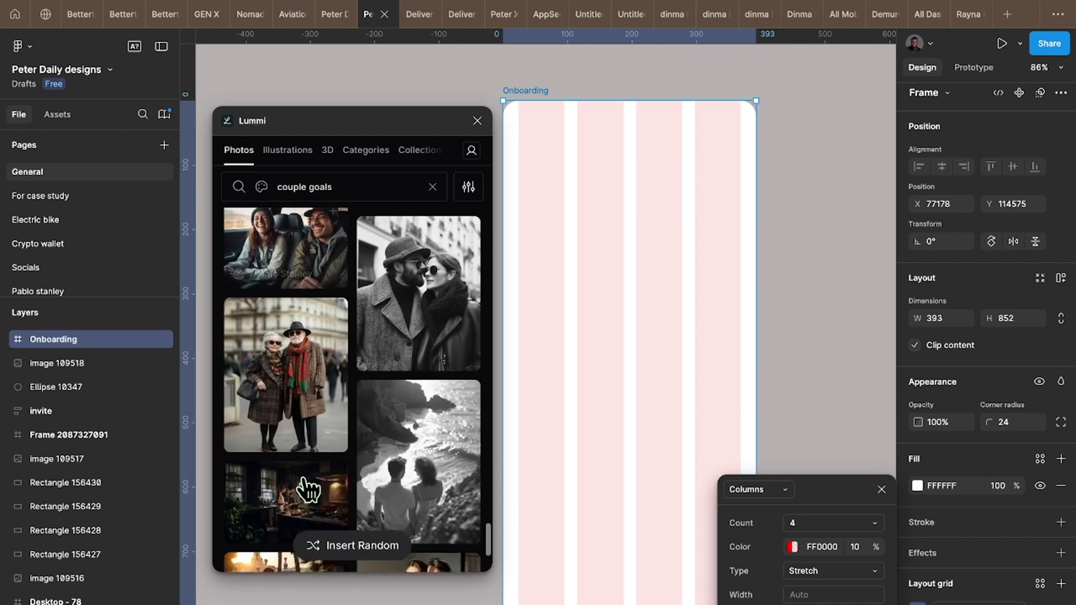
pyautogui.scroll(-10, 307, 490)
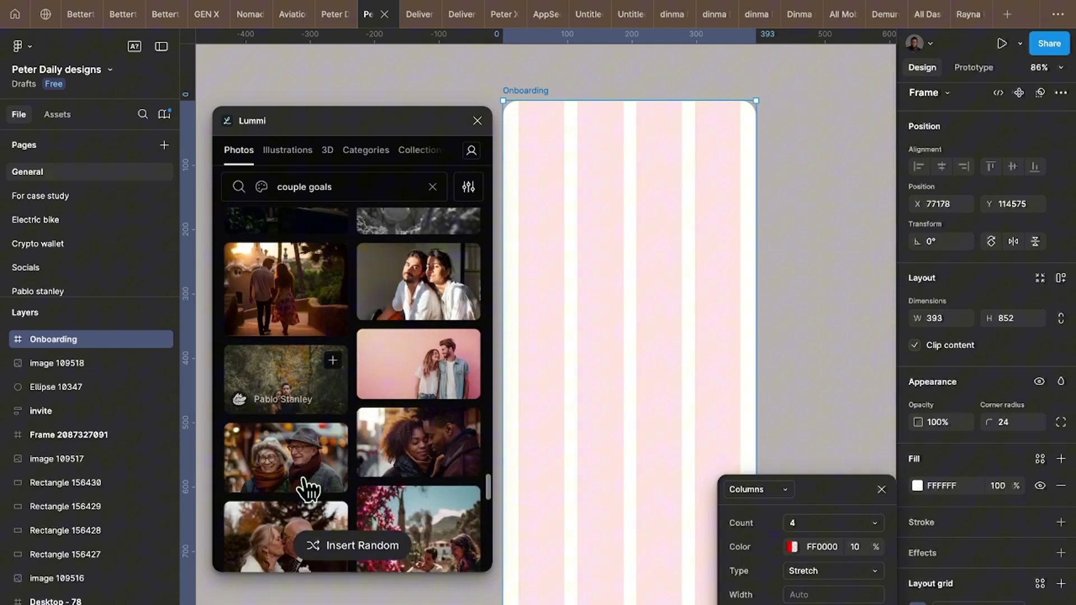
pyautogui.scroll(-10, 308, 489)
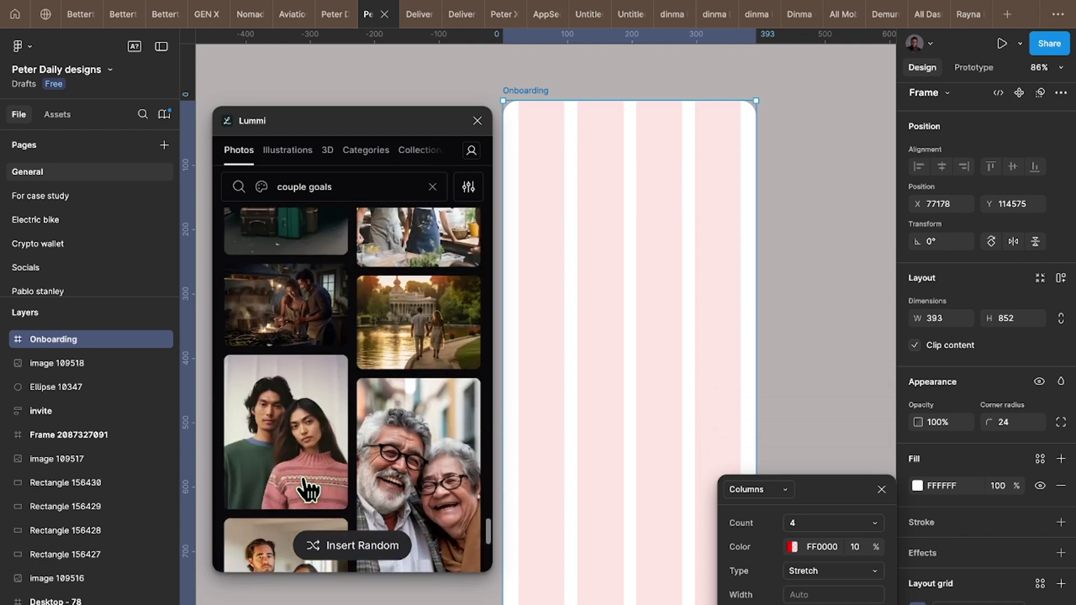
pyautogui.scroll(-10, 307, 489)
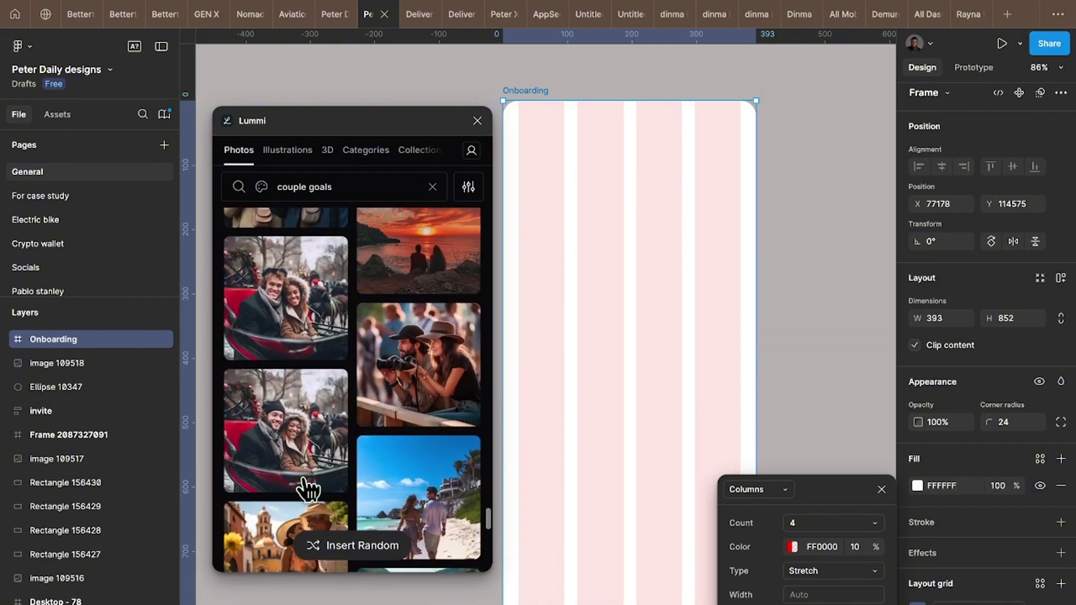
pyautogui.scroll(-10, 308, 489)
pyautogui.scroll(-2, 307, 489)
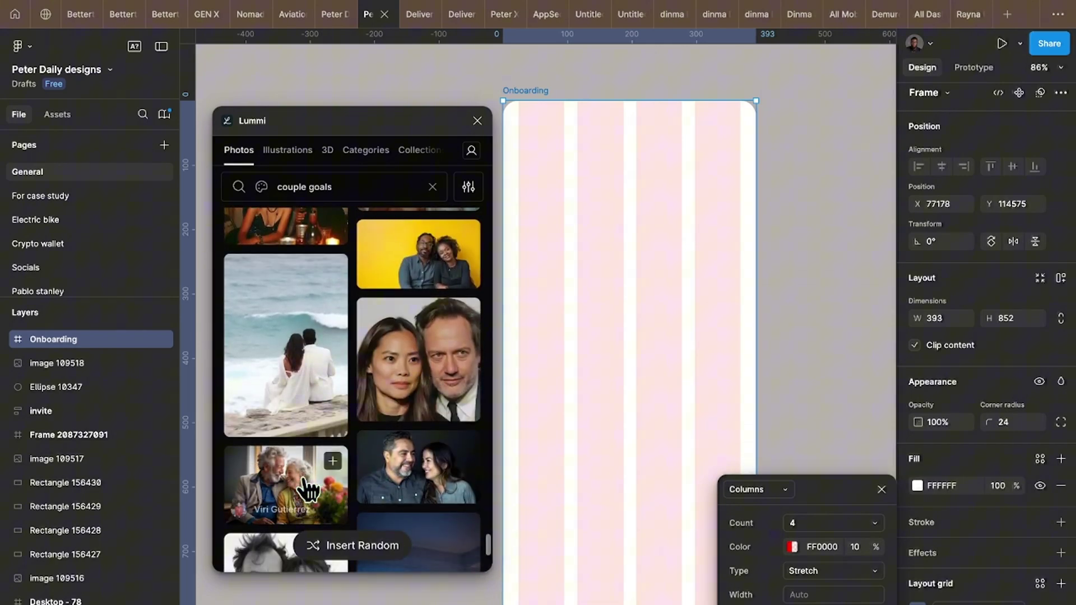
pyautogui.scroll(-8, 308, 489)
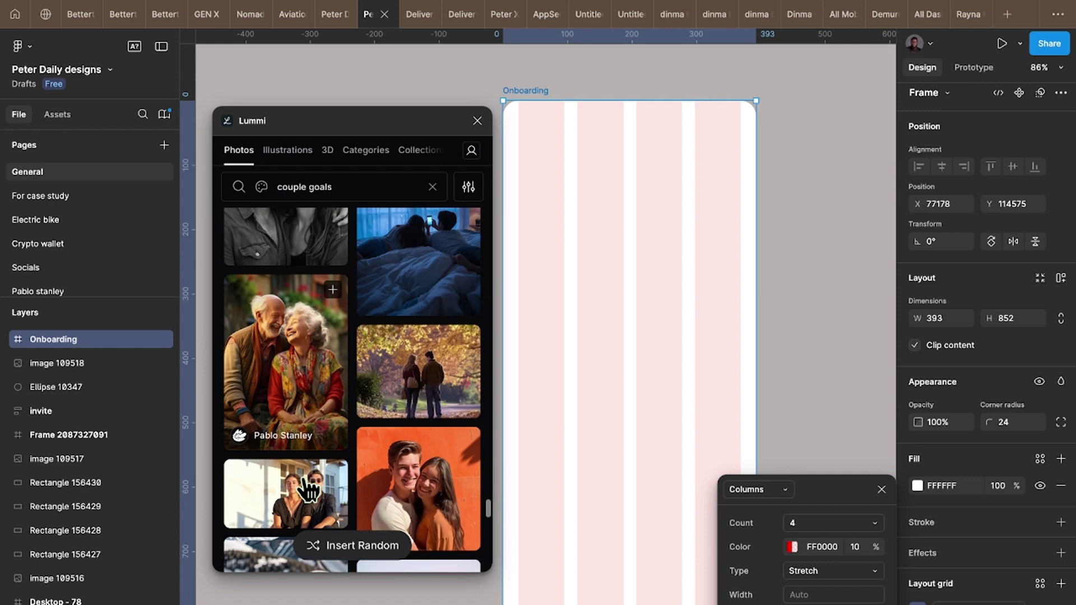
pyautogui.scroll(-10, 307, 489)
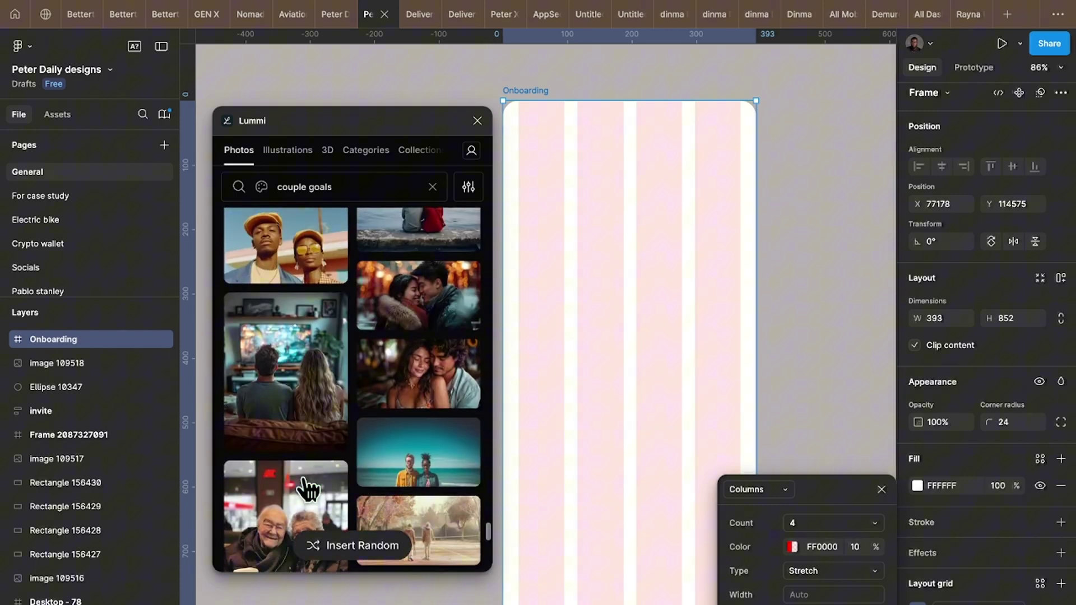
pyautogui.scroll(-8, 307, 489)
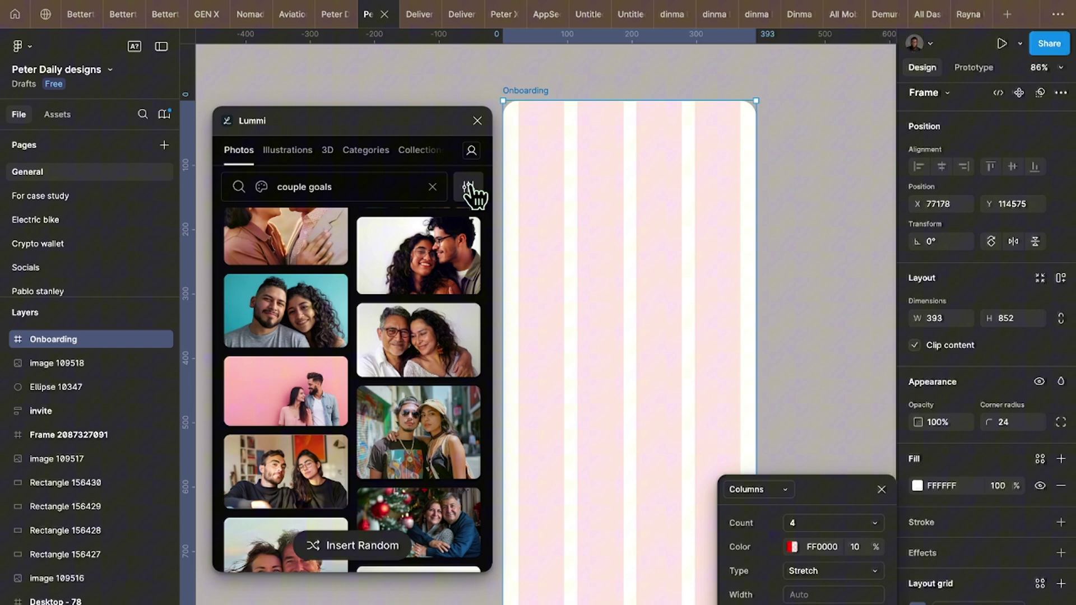
pyautogui.click(470, 188)
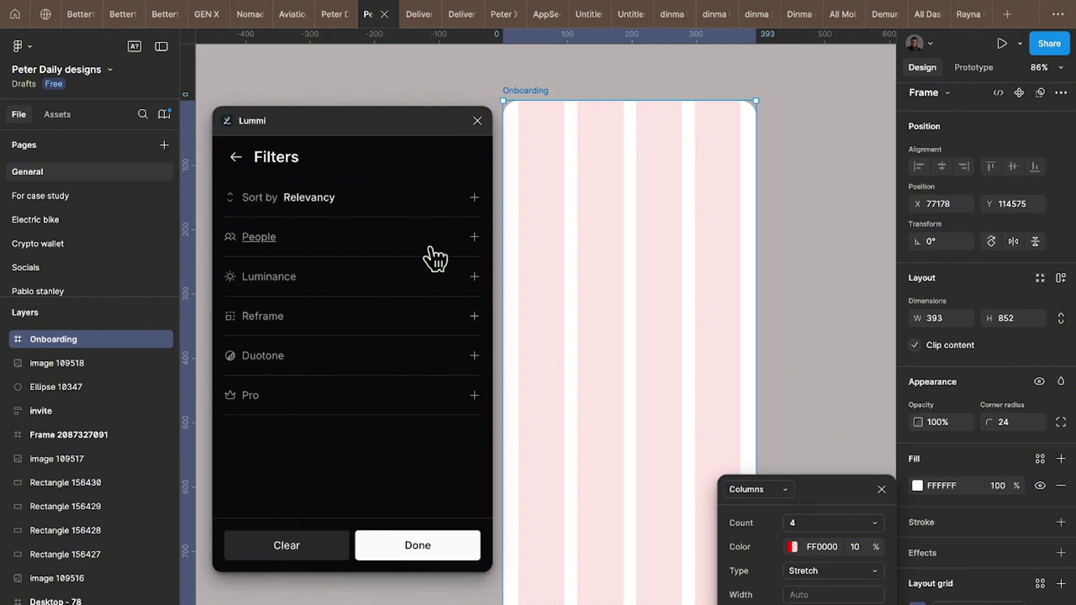
pyautogui.click(335, 201)
pyautogui.click(328, 244)
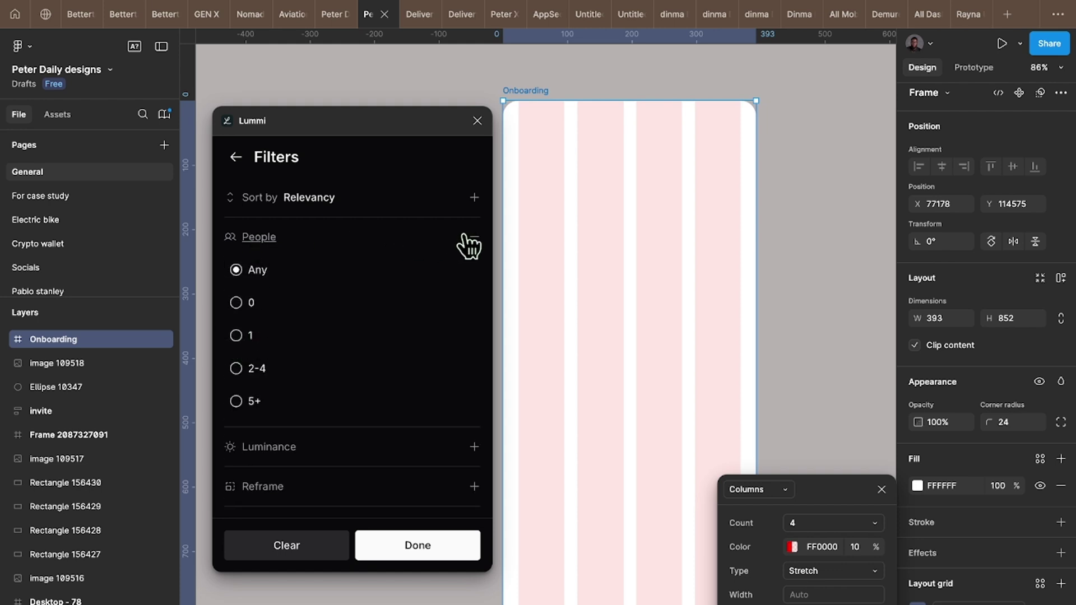
pyautogui.click(481, 237)
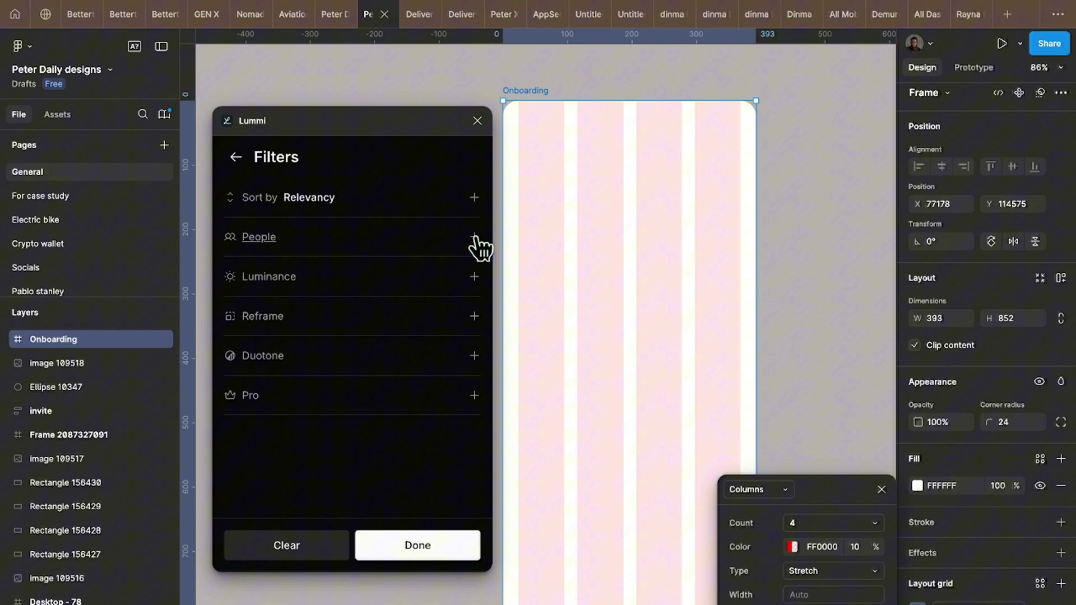
pyautogui.click(404, 552)
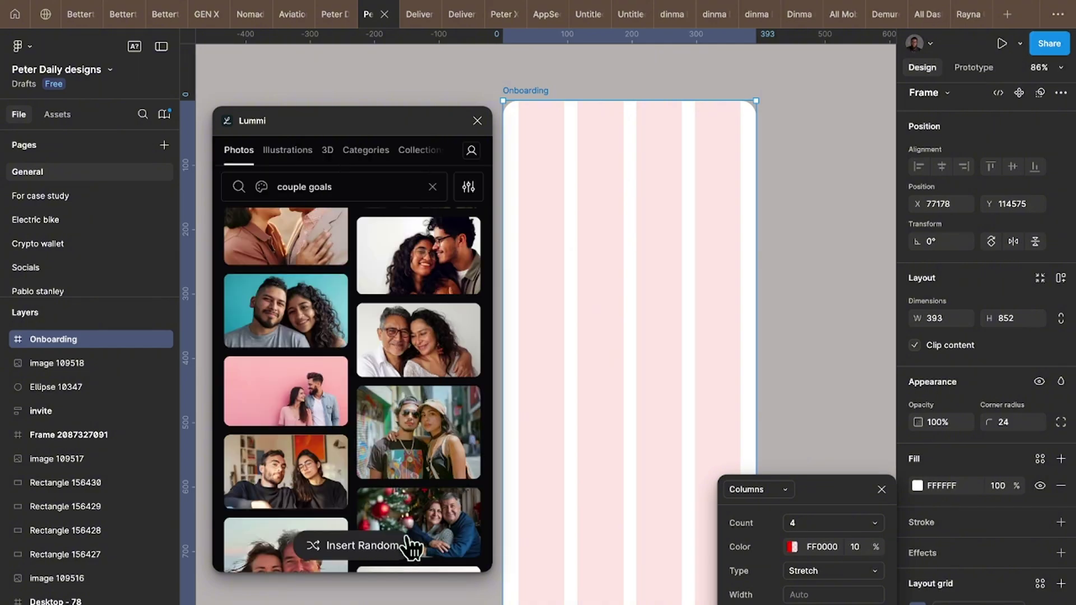
pyautogui.scroll(-2, 423, 409)
pyautogui.scroll(-10, 423, 409)
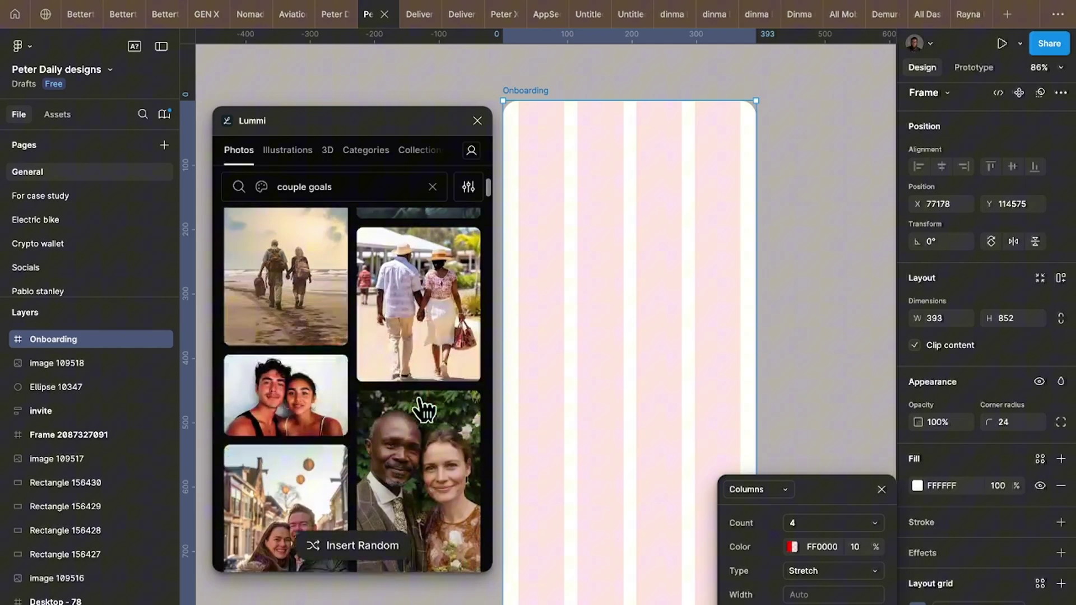
pyautogui.scroll(-10, 423, 409)
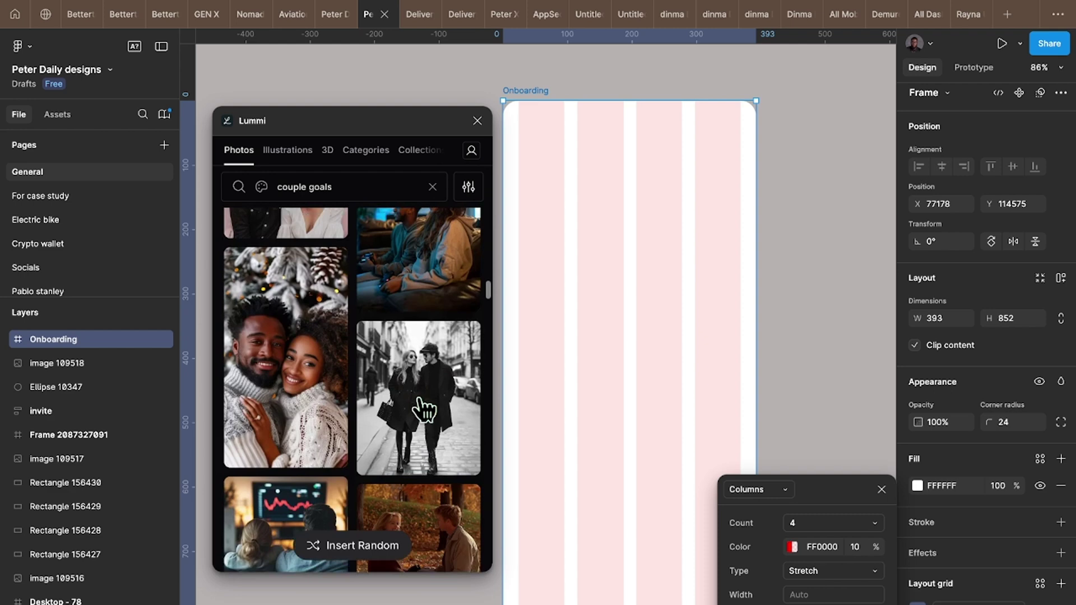
pyautogui.scroll(2, 313, 345)
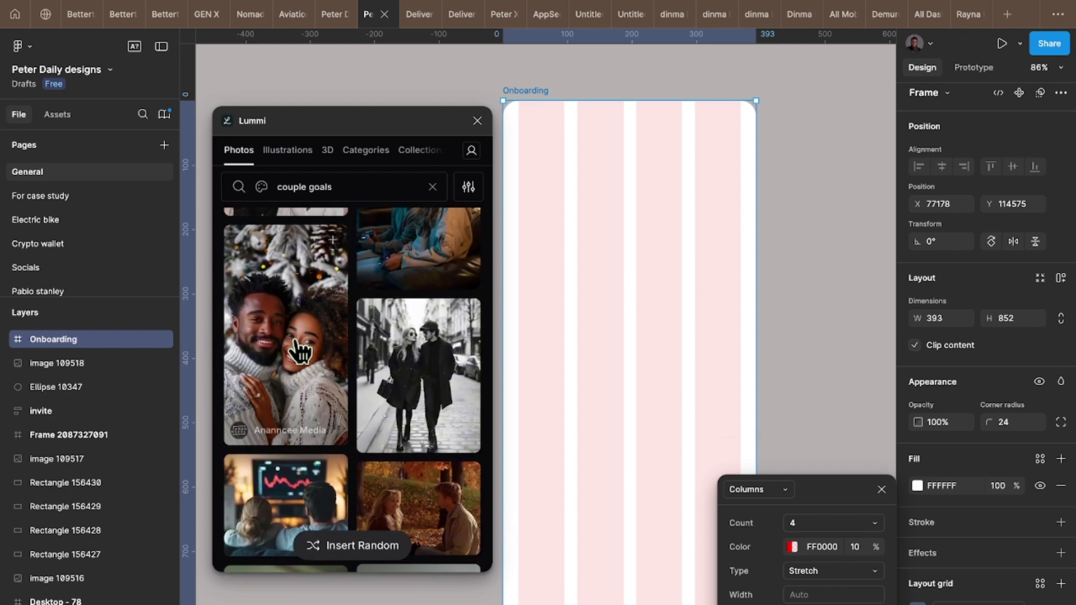
pyautogui.scroll(-10, 301, 351)
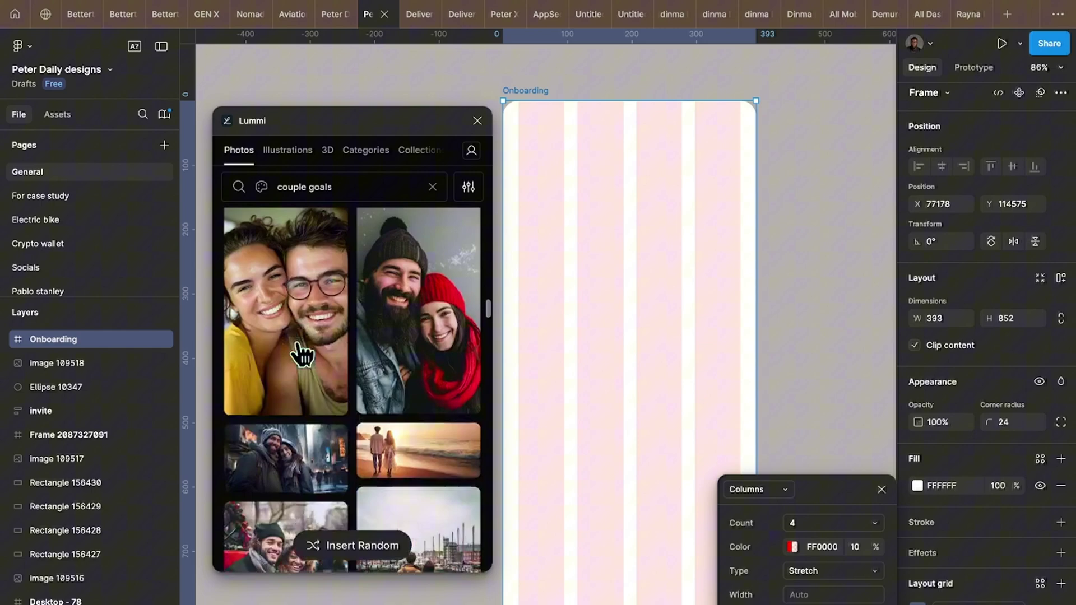
pyautogui.scroll(-10, 303, 353)
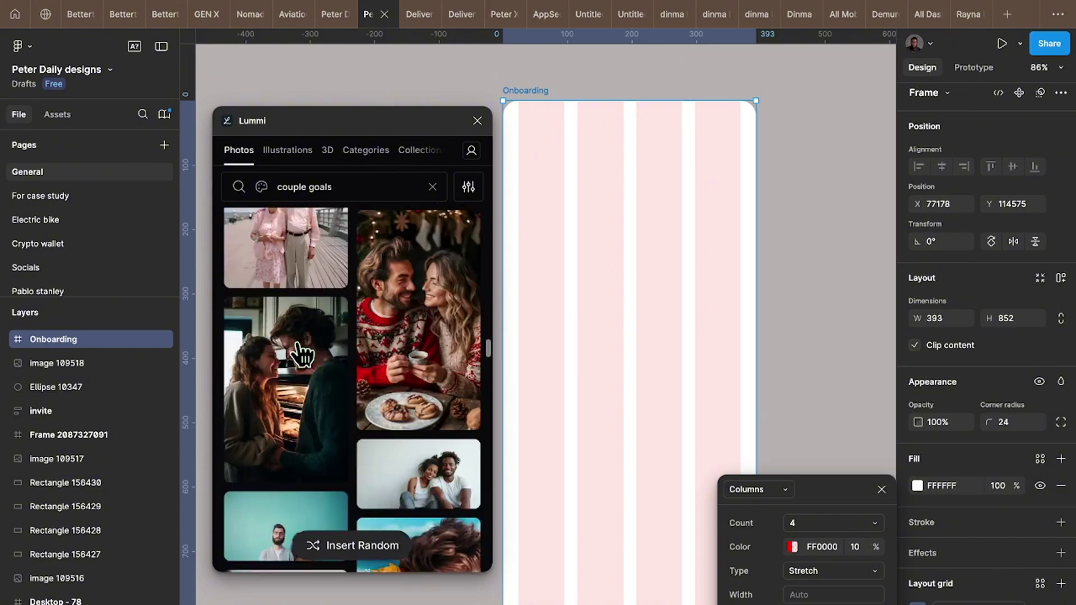
pyautogui.scroll(-5, 302, 354)
pyautogui.scroll(5, 303, 353)
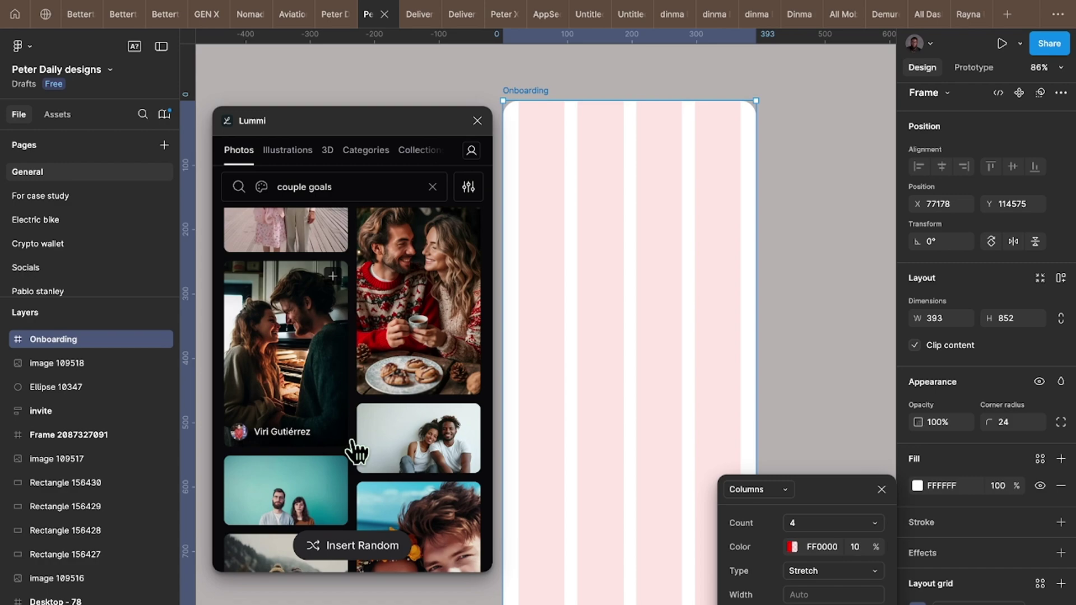
pyautogui.scroll(-20, 329, 392)
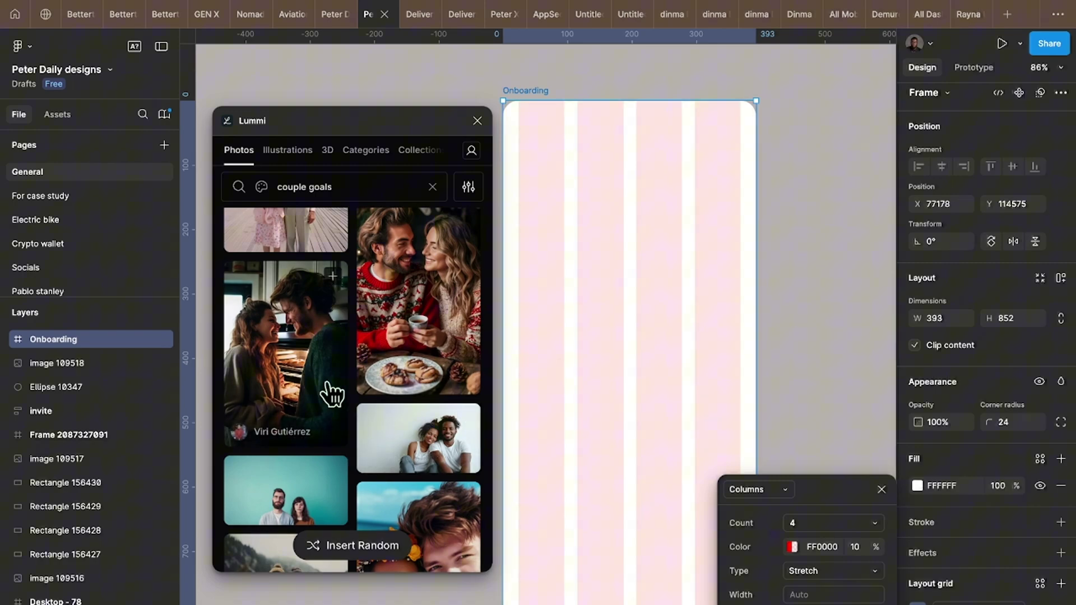
pyautogui.scroll(-15, 331, 394)
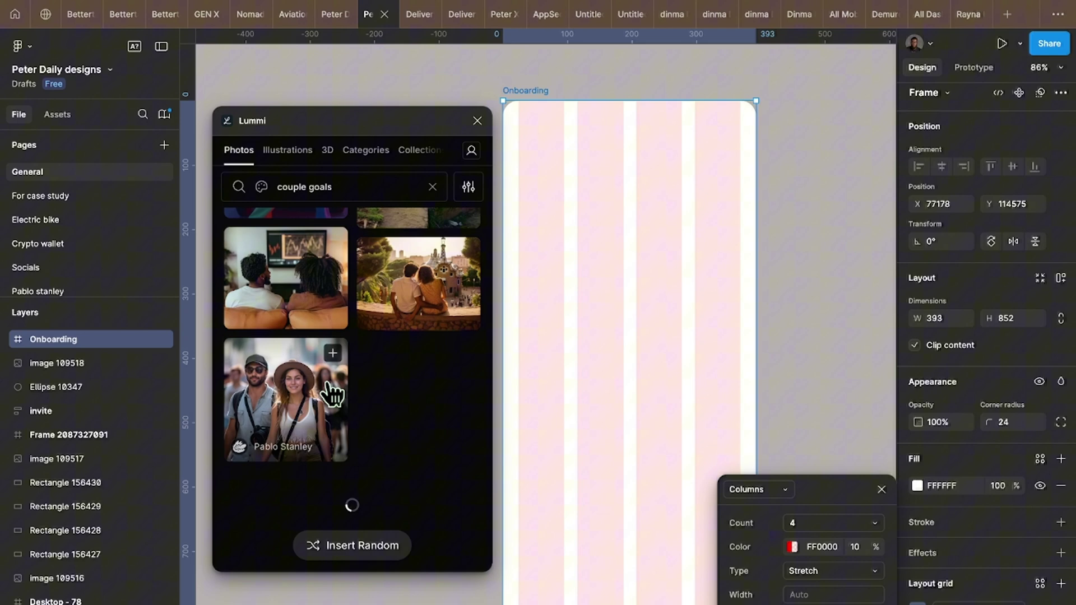
pyautogui.scroll(-10, 331, 394)
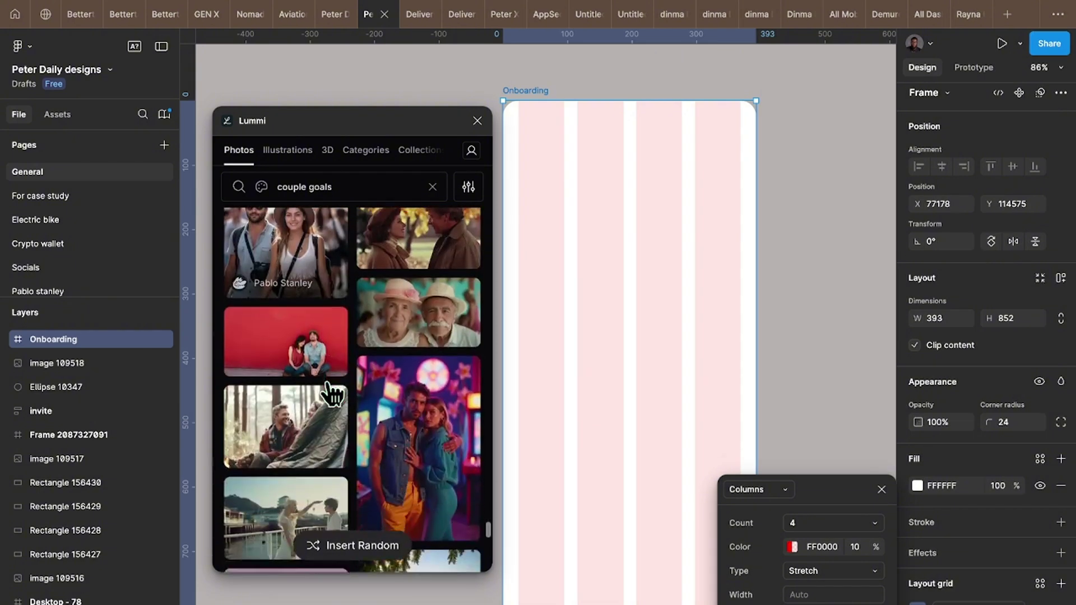
pyautogui.scroll(-10, 331, 394)
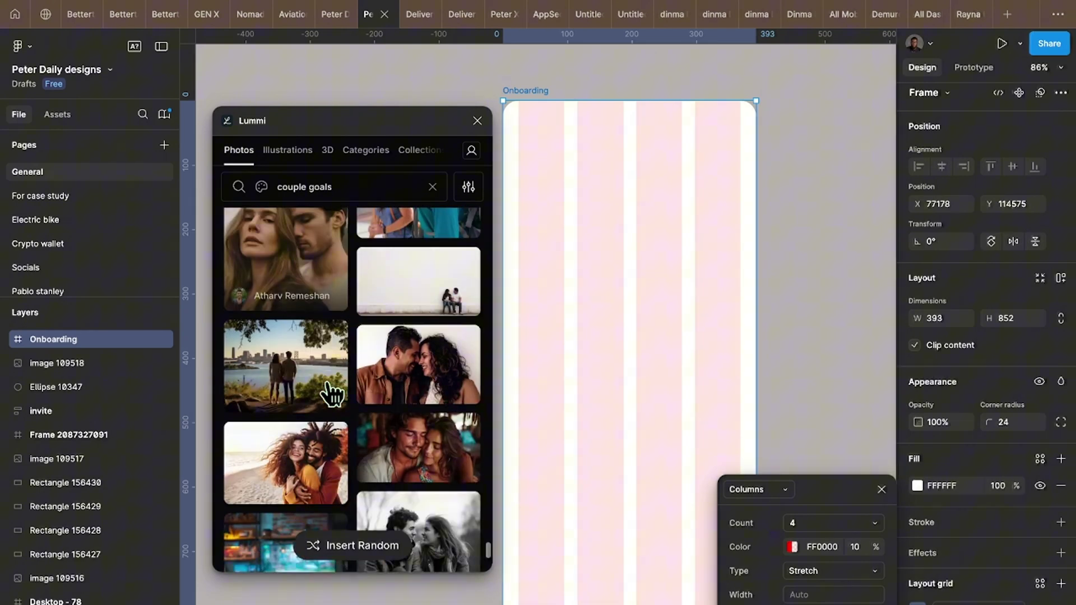
pyautogui.scroll(-10, 330, 394)
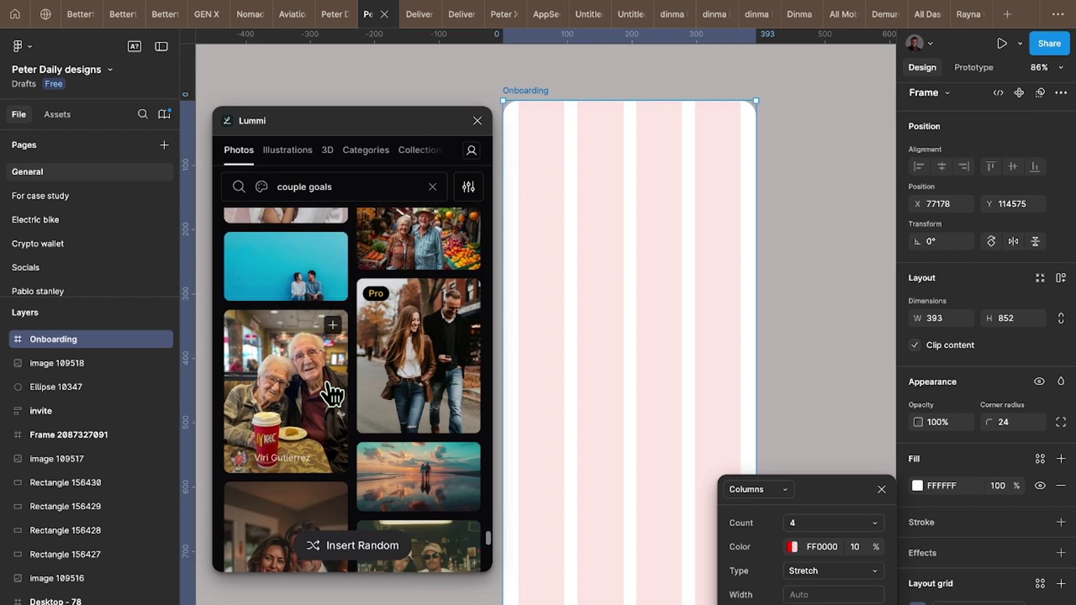
pyautogui.scroll(-10, 331, 394)
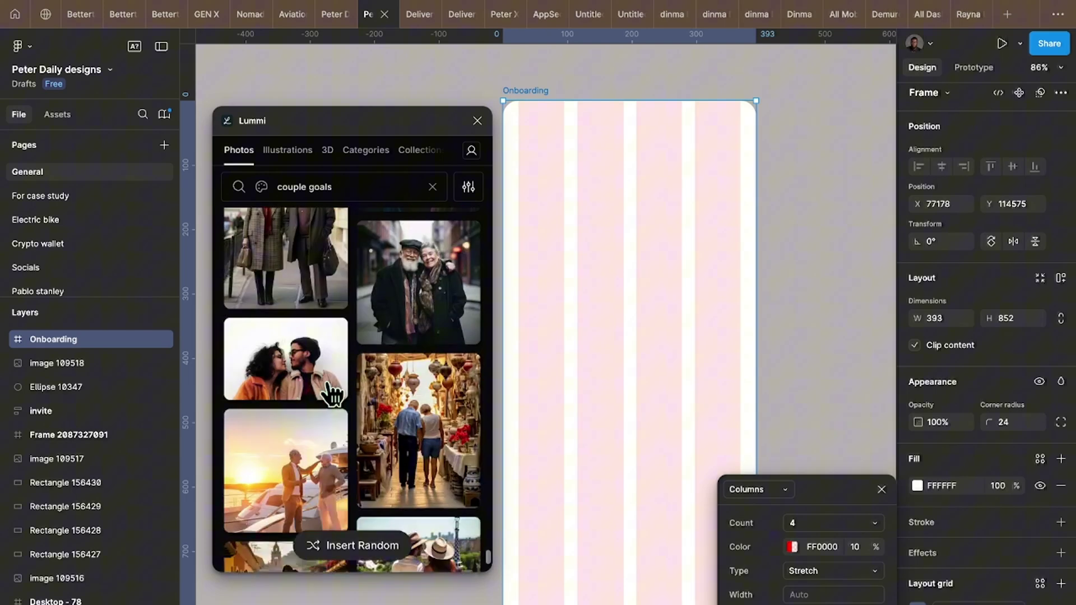
pyautogui.scroll(-10, 331, 395)
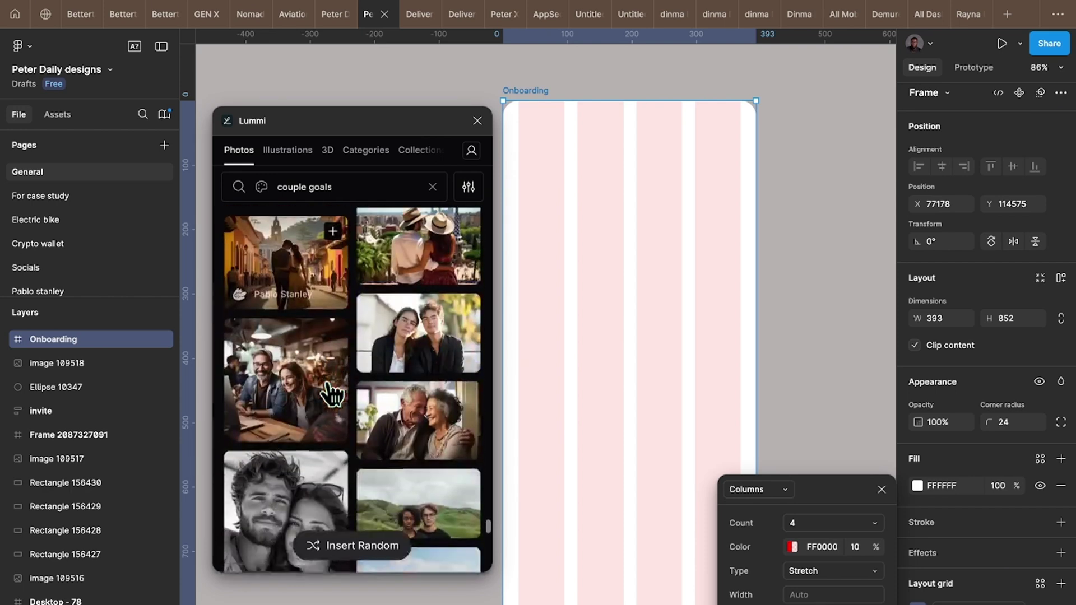
pyautogui.scroll(-10, 331, 394)
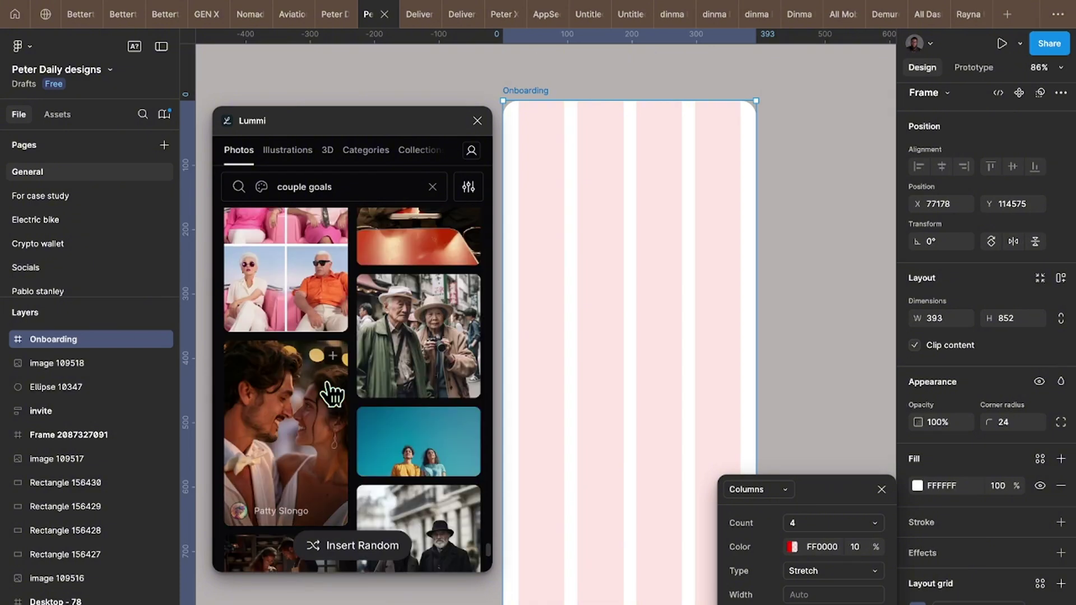
pyautogui.scroll(-10, 330, 394)
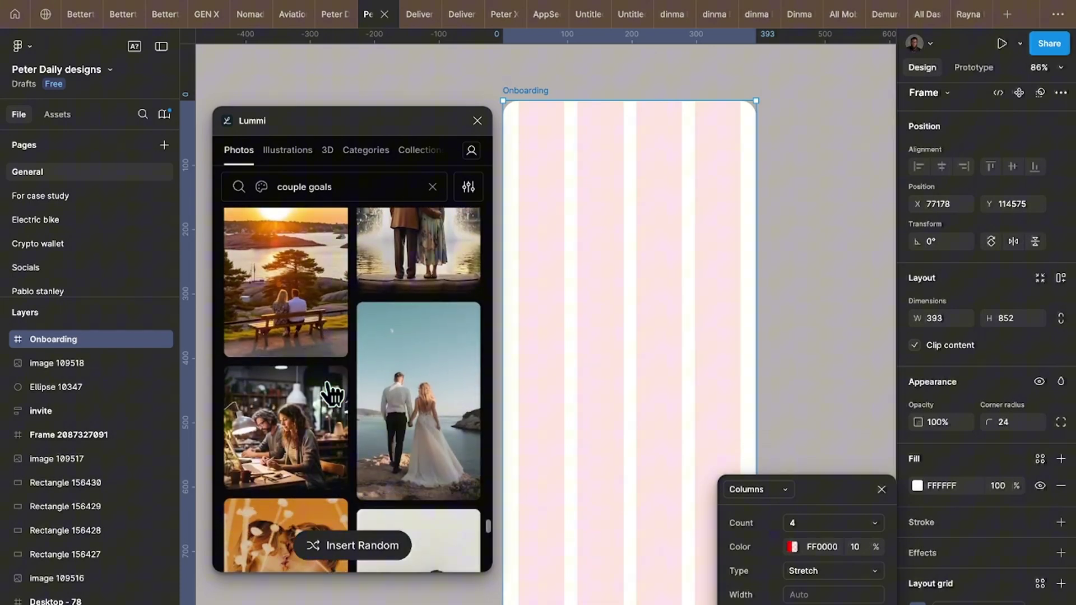
pyautogui.scroll(-5, 331, 394)
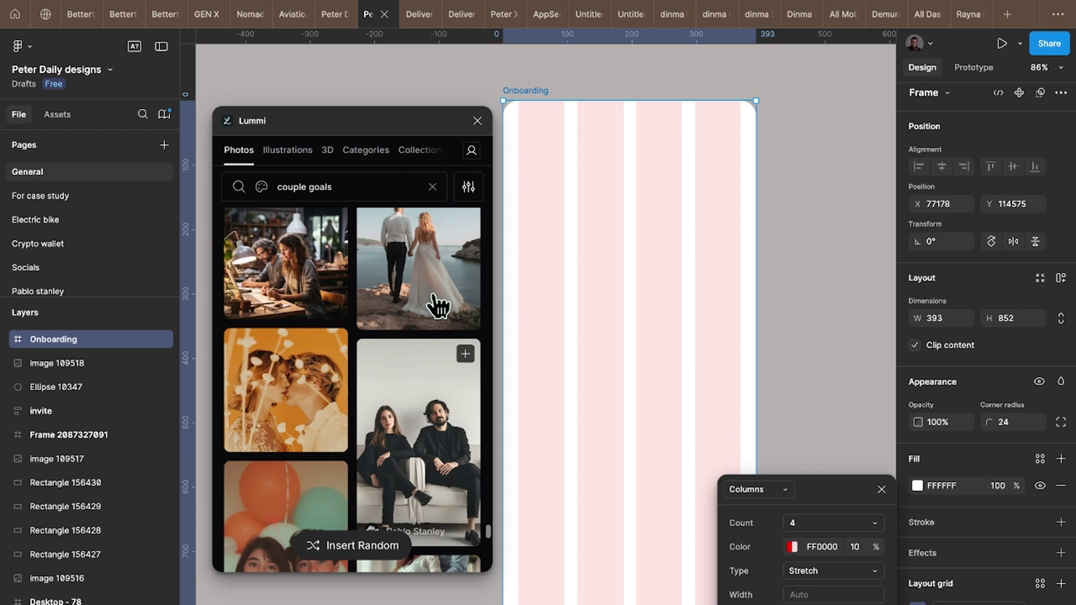
pyautogui.scroll(-10, 437, 306)
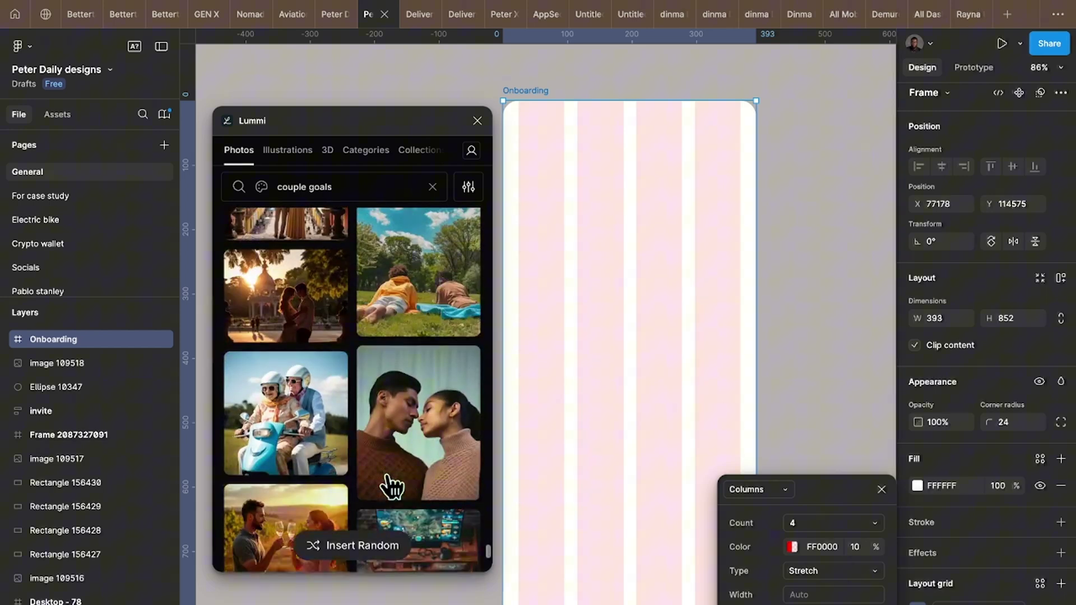
pyautogui.scroll(-3, 392, 486)
pyautogui.scroll(4, 392, 484)
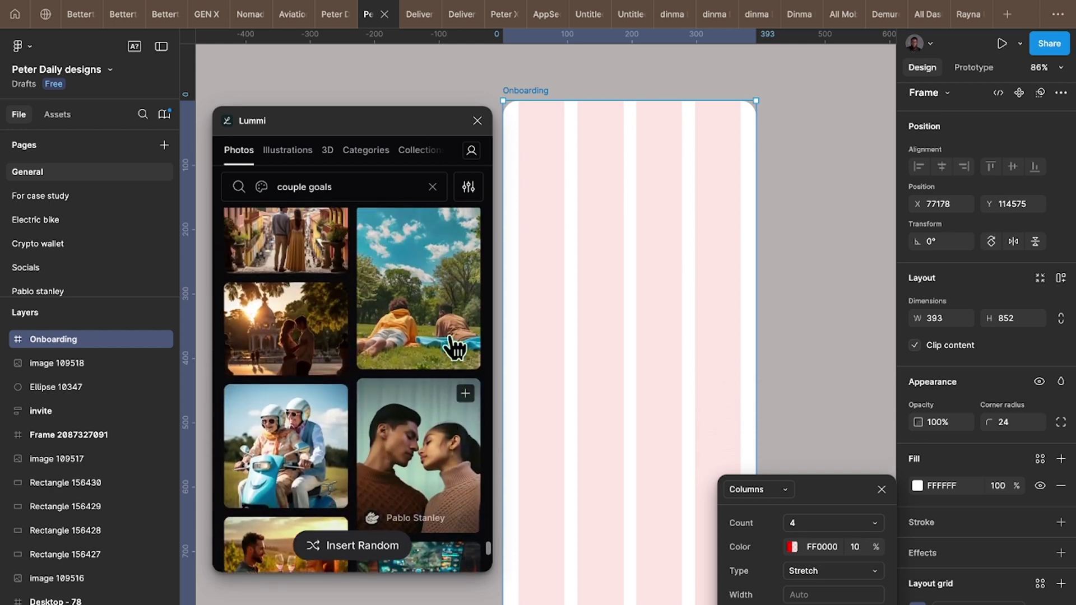
pyautogui.scroll(2, 454, 348)
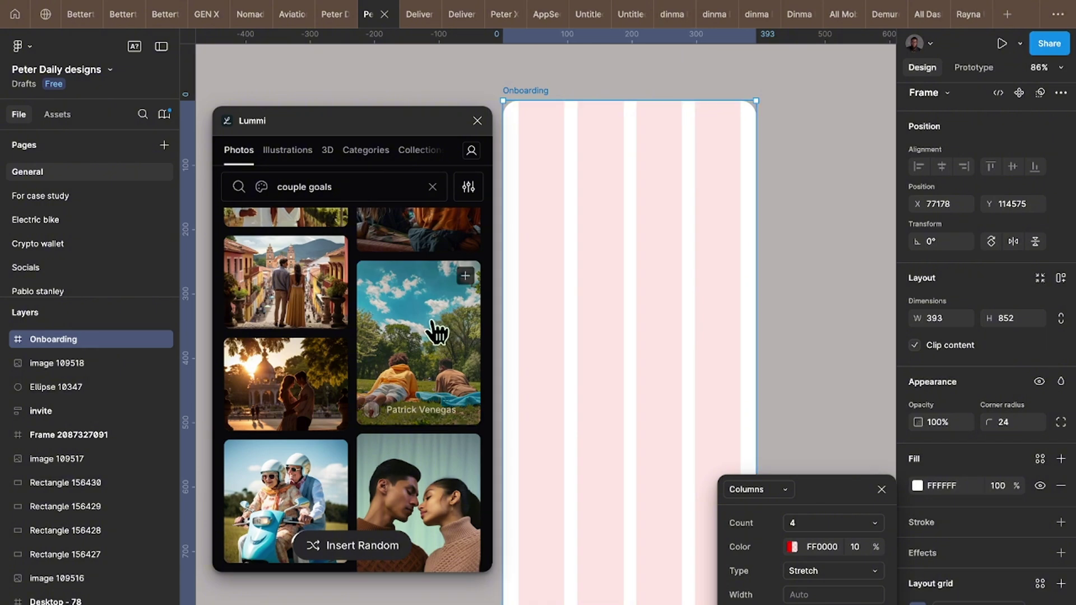
# Apply Lummi's 'Peaceful Togetherness in Nature' park couple photo as the Onboarding frame's image fill.
pyautogui.click(432, 322)
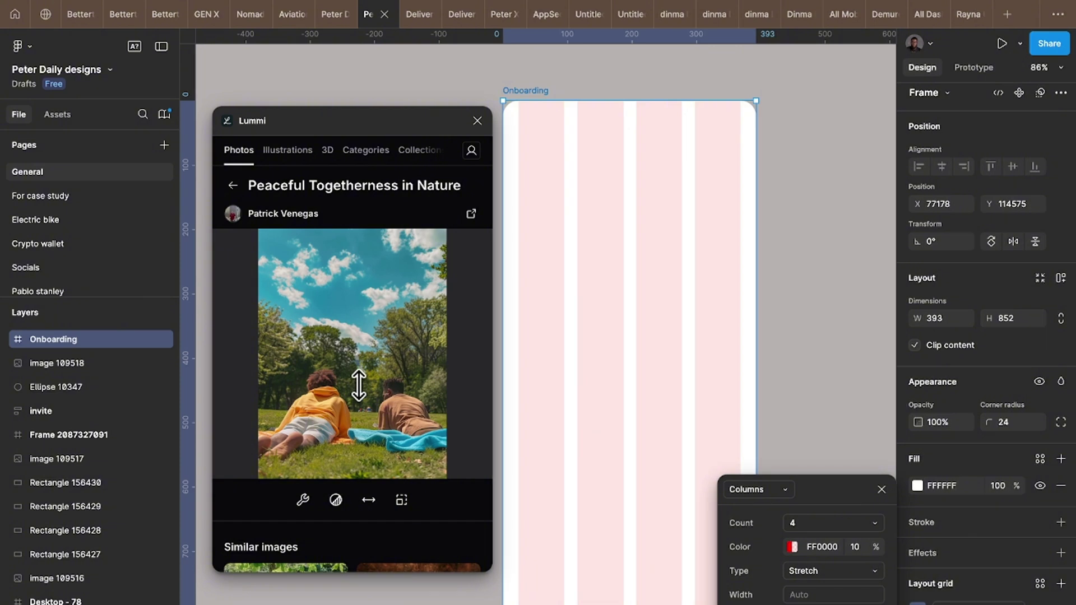
pyautogui.click(428, 485)
pyautogui.scroll(-5, 428, 486)
pyautogui.scroll(-2, 428, 485)
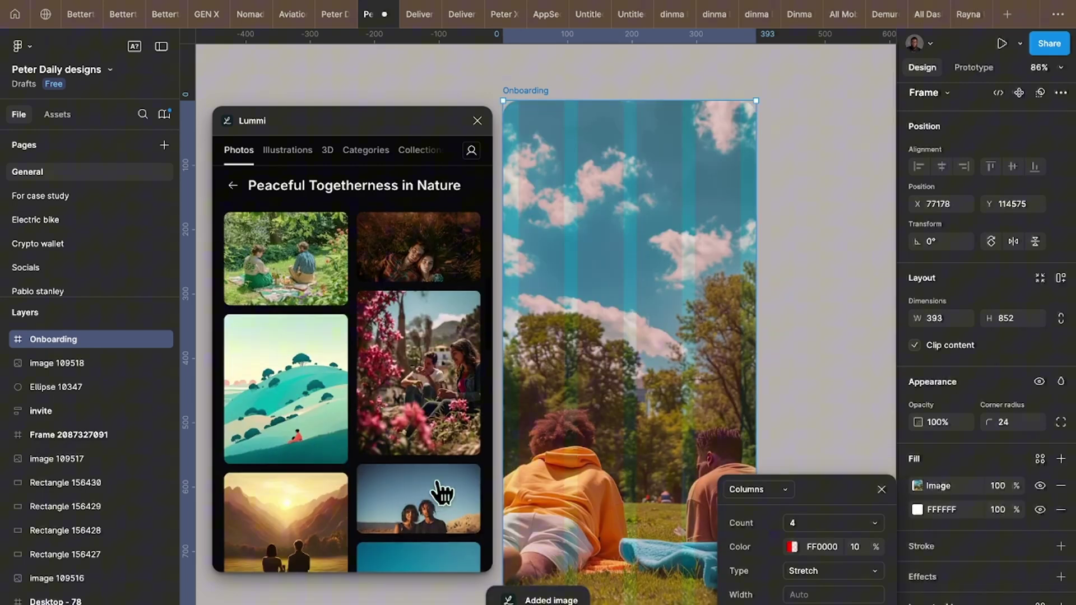
pyautogui.scroll(-5, 713, 404)
pyautogui.hscroll(-1, 714, 403)
pyautogui.scroll(-3, 715, 404)
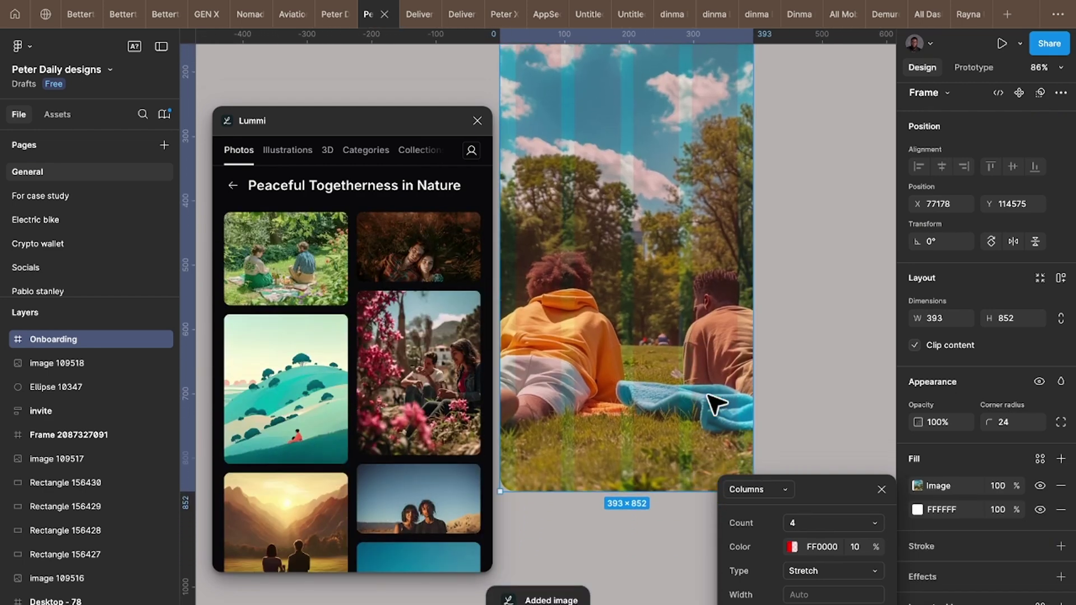
pyautogui.scroll(2, 707, 402)
pyautogui.hscroll(2, 707, 401)
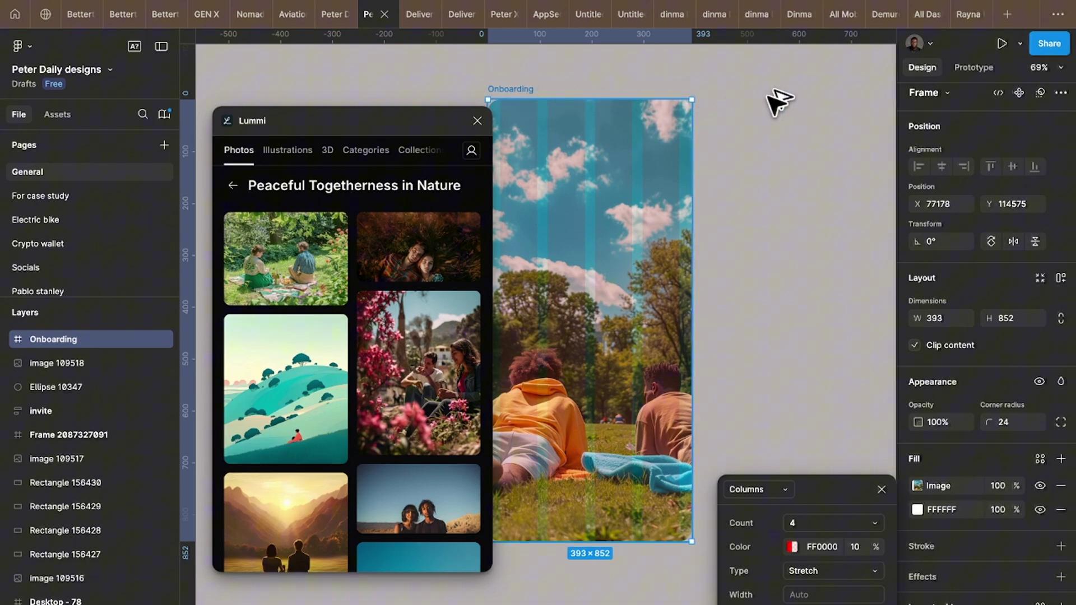
# Duplicate the Onboarding frame and place the copy beside it with tops aligned.
pyautogui.hotkey('ctrl', 'd')
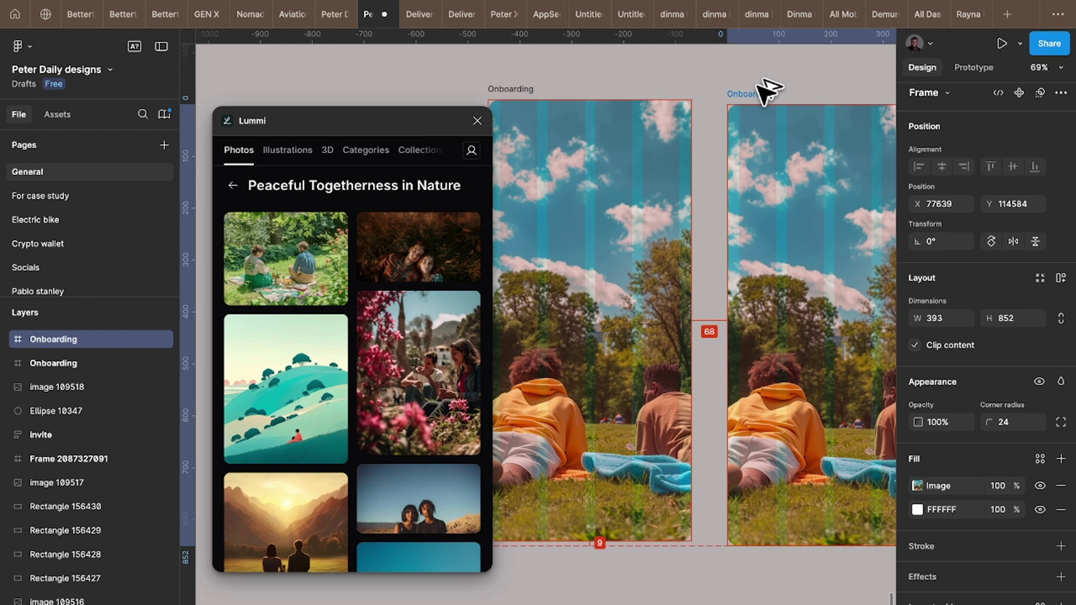
pyautogui.moveTo(768, 90); pyautogui.dragTo(757, 99)
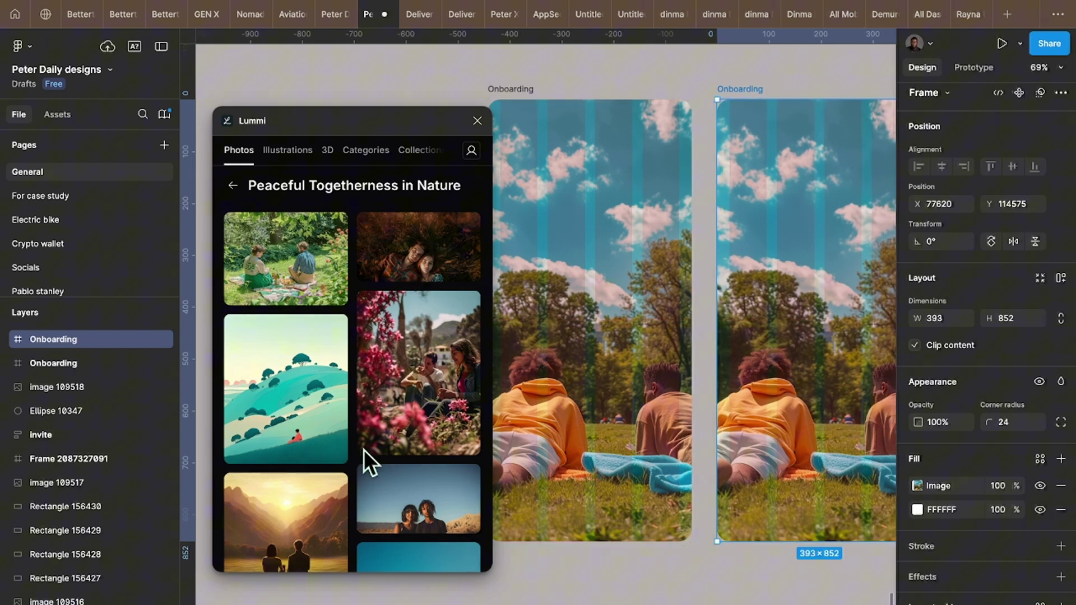
pyautogui.click(512, 93)
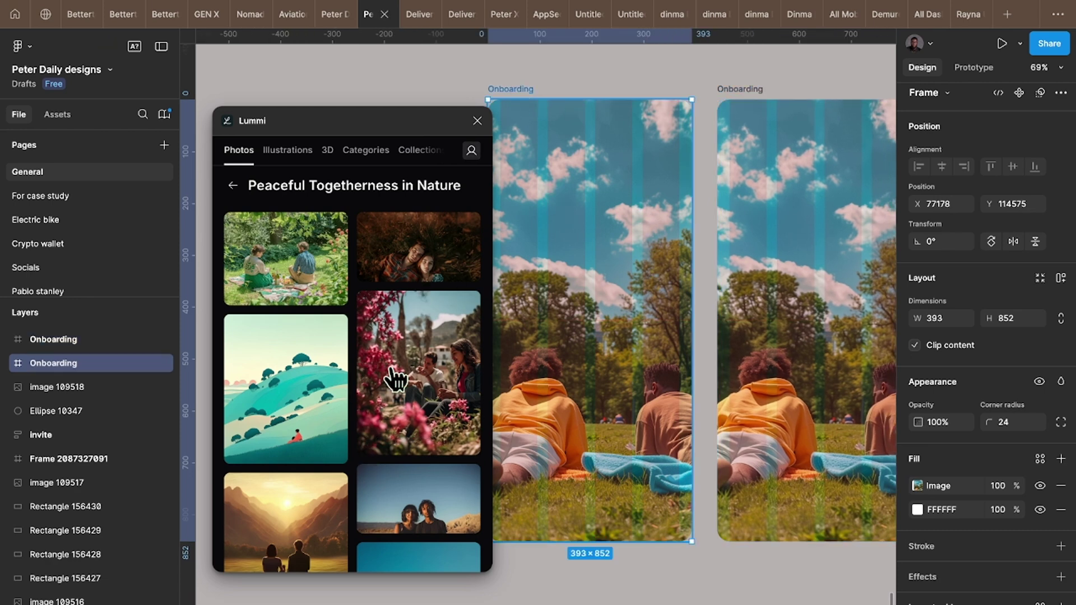
pyautogui.scroll(-5, 395, 378)
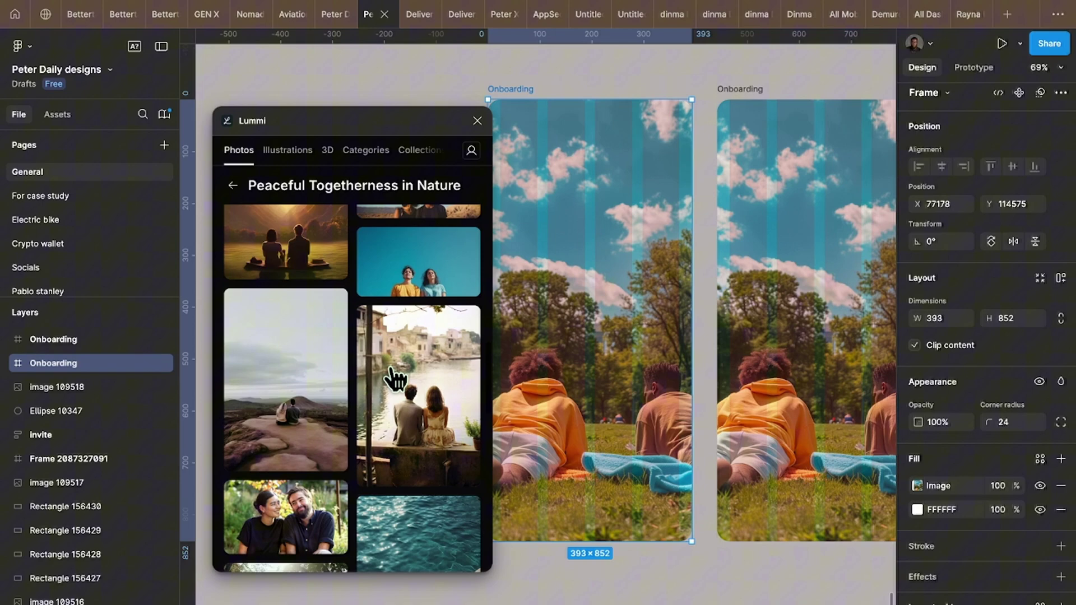
pyautogui.scroll(-2, 392, 378)
pyautogui.scroll(2, 392, 377)
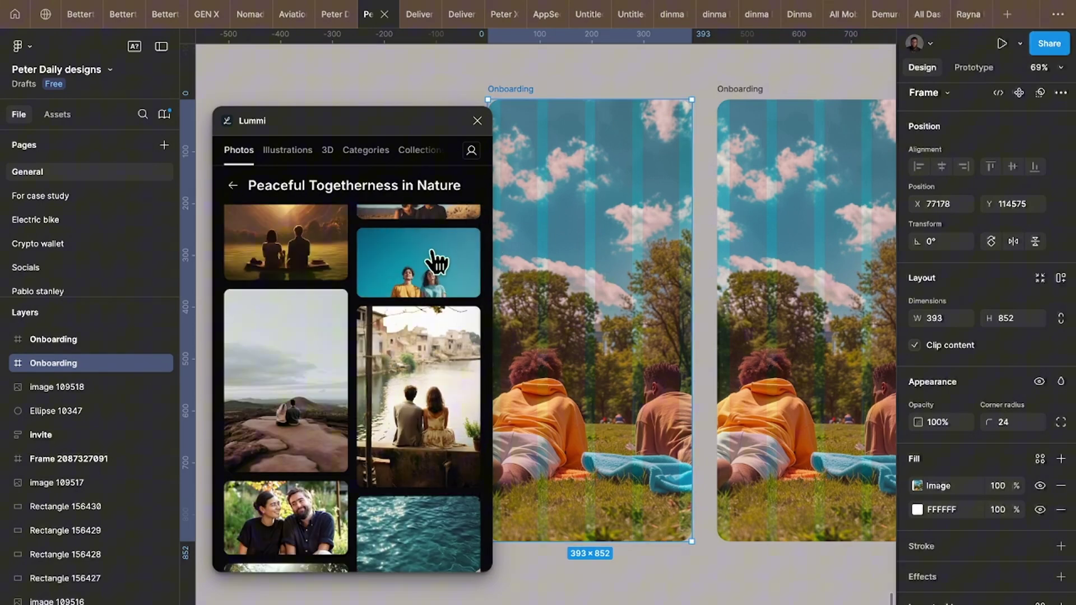
pyautogui.moveTo(432, 269)
pyautogui.scroll(-3, 734, 502)
pyautogui.hscroll(-1, 735, 501)
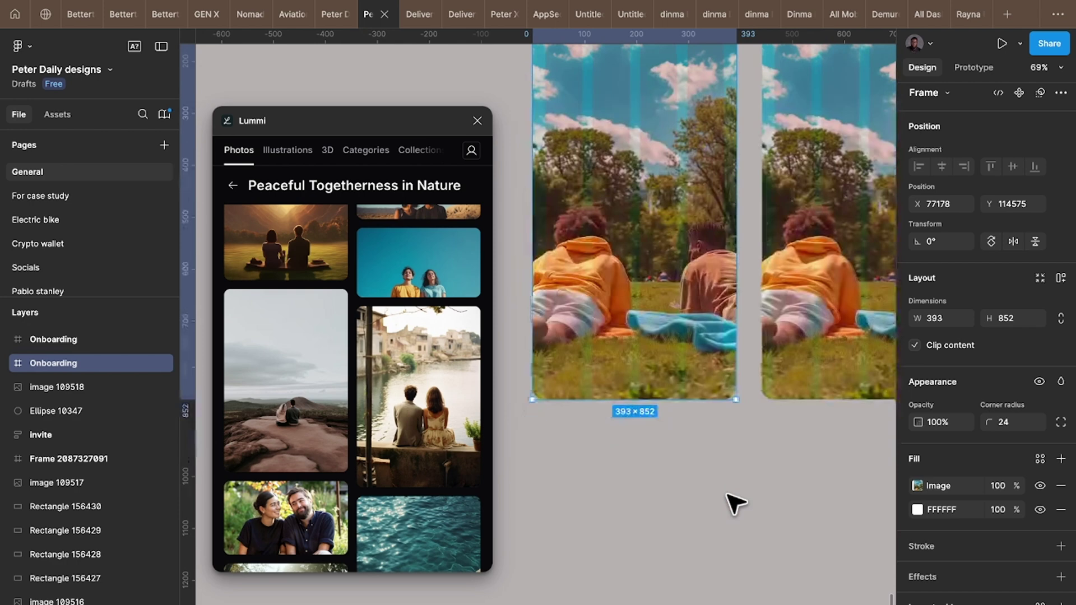
pyautogui.click(647, 487)
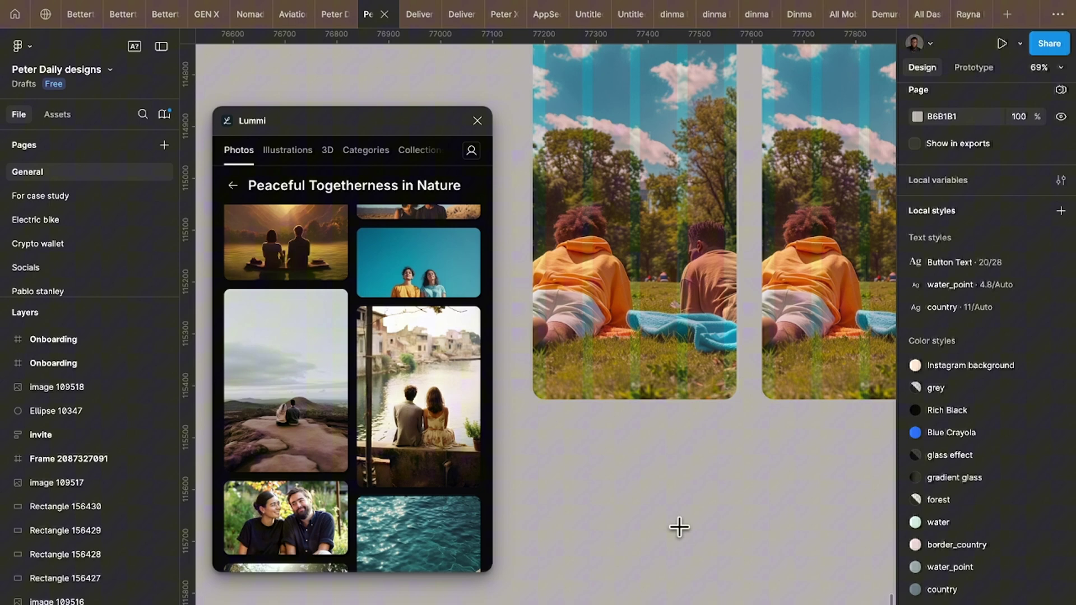
# Draw a 375×257 rectangle below the frames and fill it with Lummi's blue-sky couple photo.
pyautogui.moveTo(549, 438); pyautogui.dragTo(741, 572)
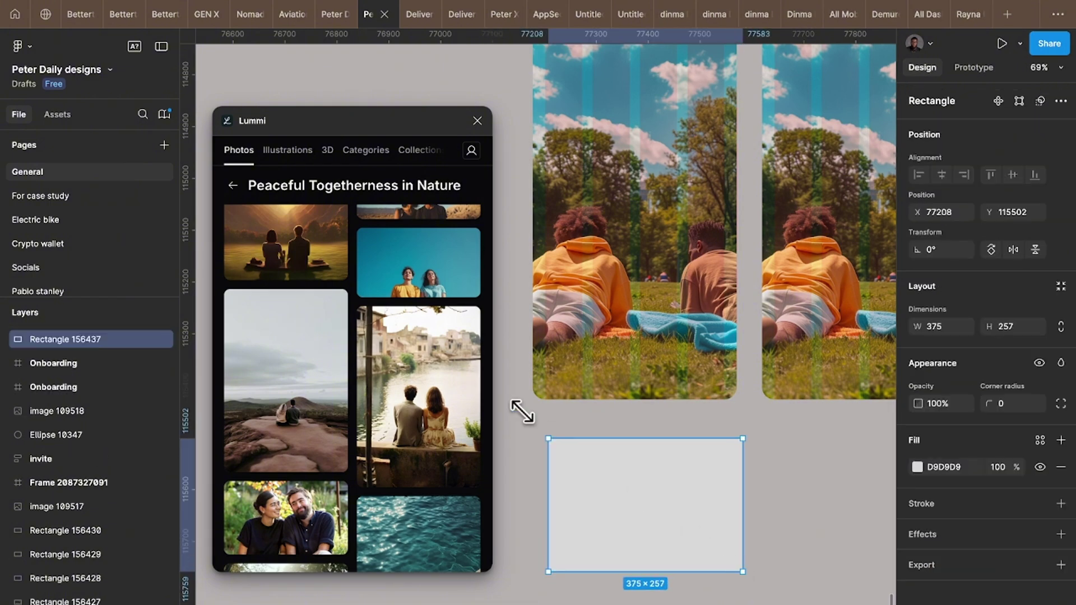
pyautogui.click(421, 273)
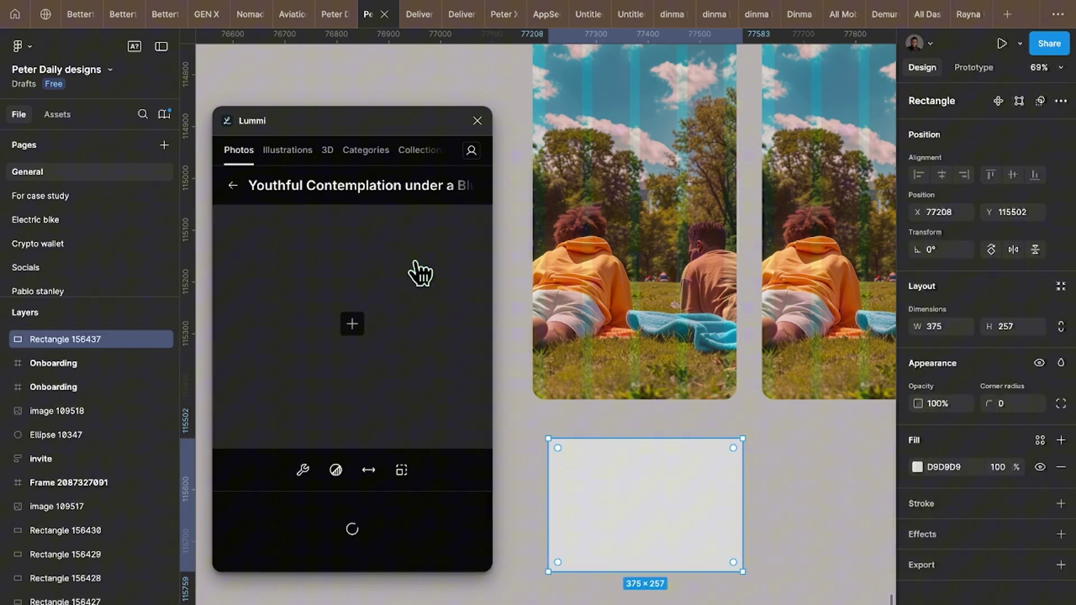
pyautogui.click(354, 322)
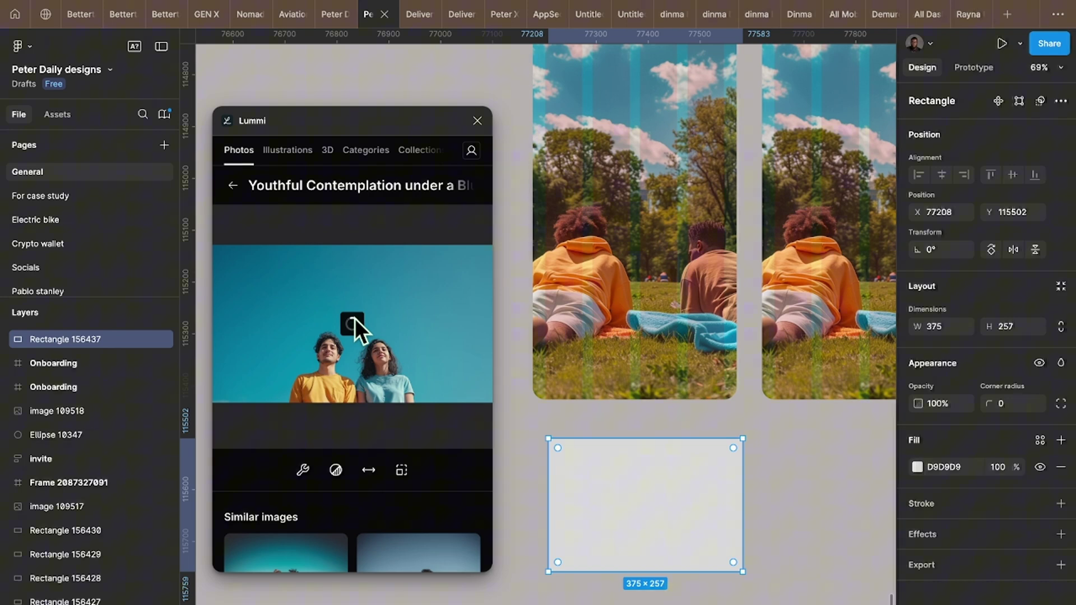
pyautogui.scroll(-2, 355, 319)
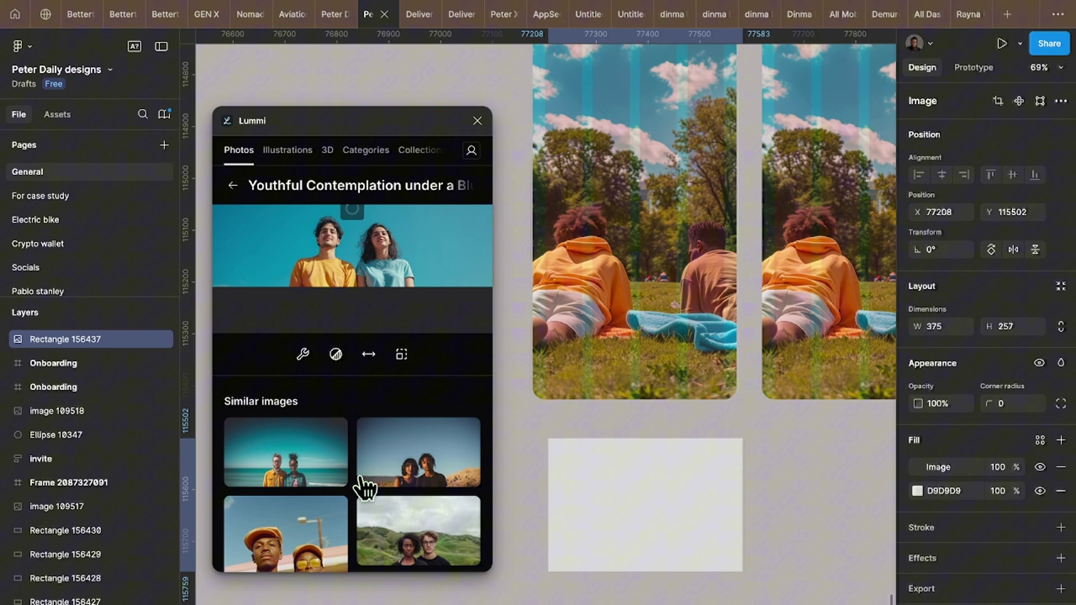
pyautogui.scroll(-2, 360, 478)
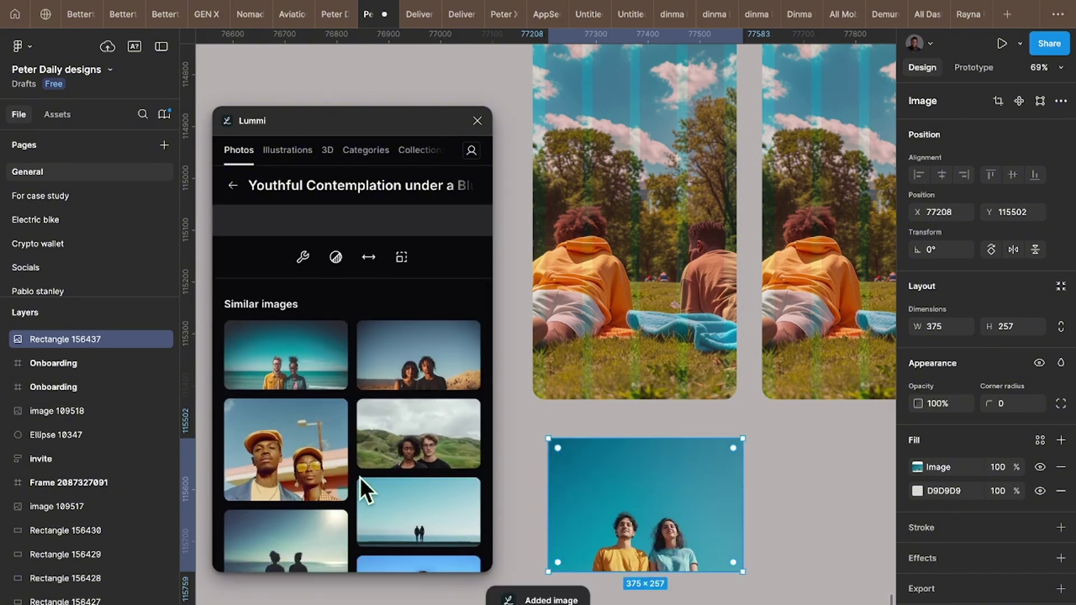
pyautogui.scroll(-1, 360, 477)
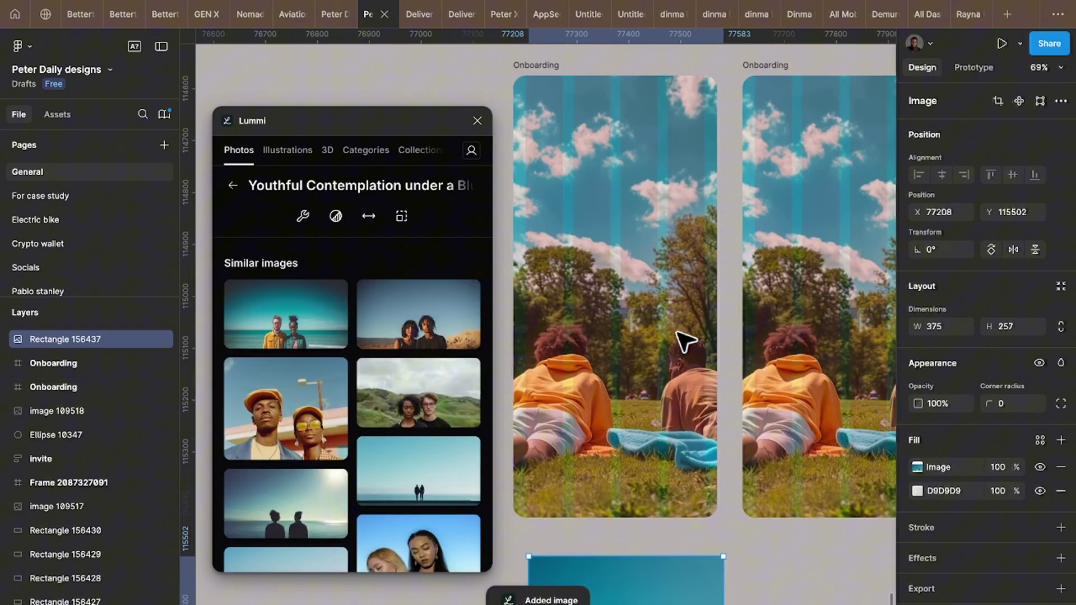
# Remove the left frame's park photo fill, then place the blue-sky photo at 426×292, centered near its top.
pyautogui.click(541, 66)
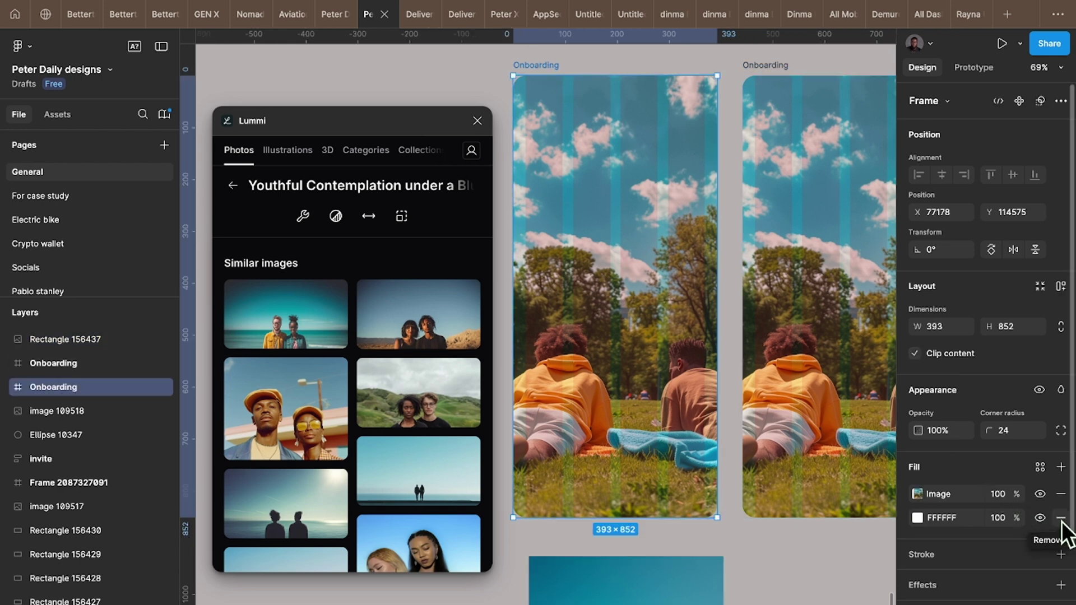
pyautogui.click(1061, 494)
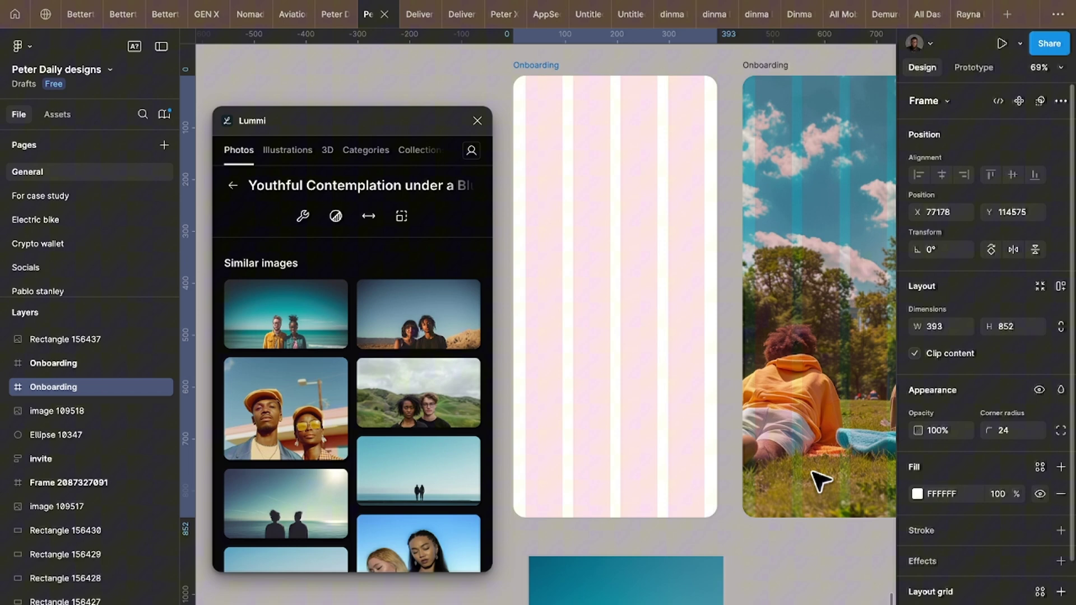
pyautogui.click(627, 581)
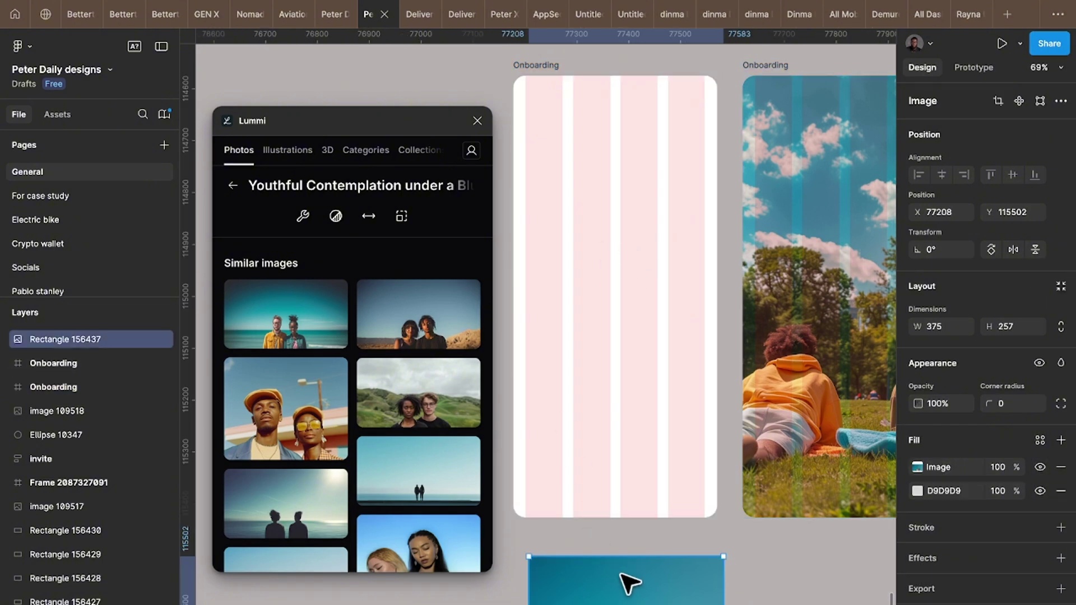
pyautogui.moveTo(621, 557); pyautogui.dragTo(583, 224)
pyautogui.moveTo(520, 255); pyautogui.dragTo(510, 272)
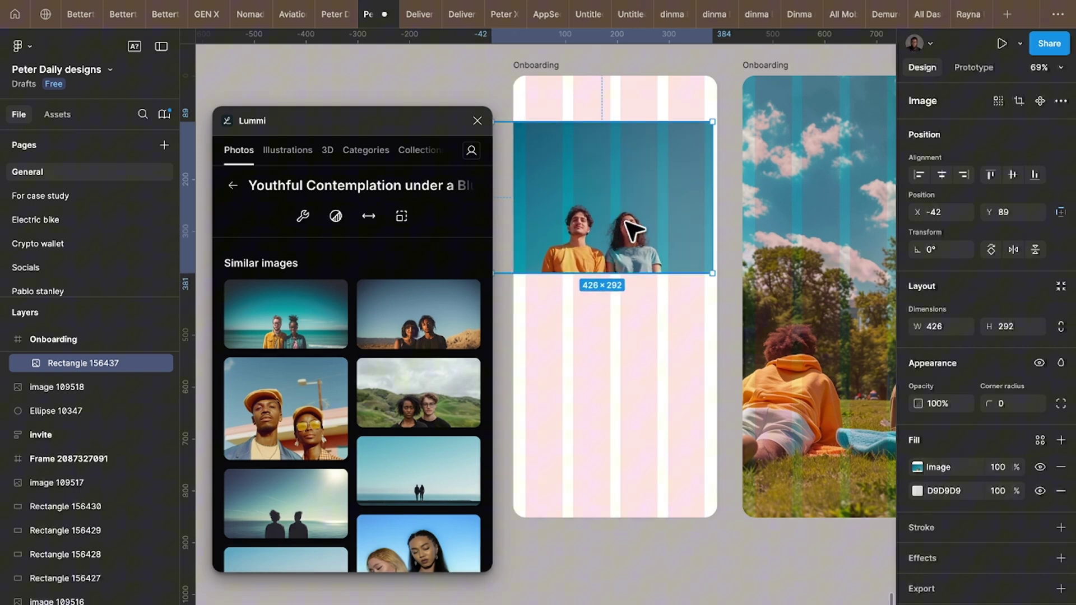
pyautogui.moveTo(624, 222); pyautogui.dragTo(632, 222)
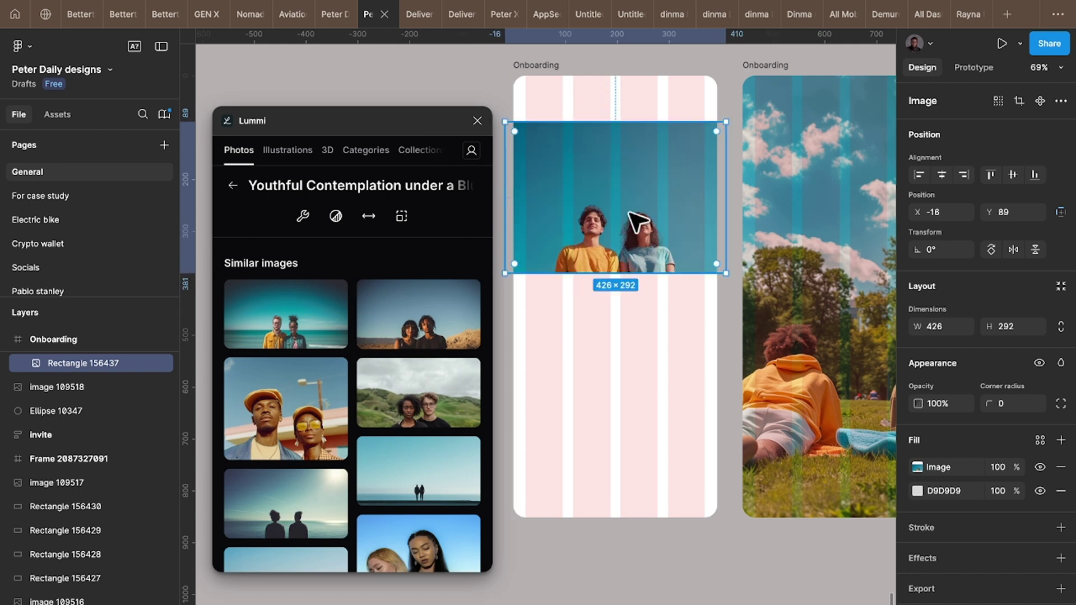
# Set the Onboarding frame's fill to teal 0180A0, eyedropped from the photo's sky.
pyautogui.click(549, 68)
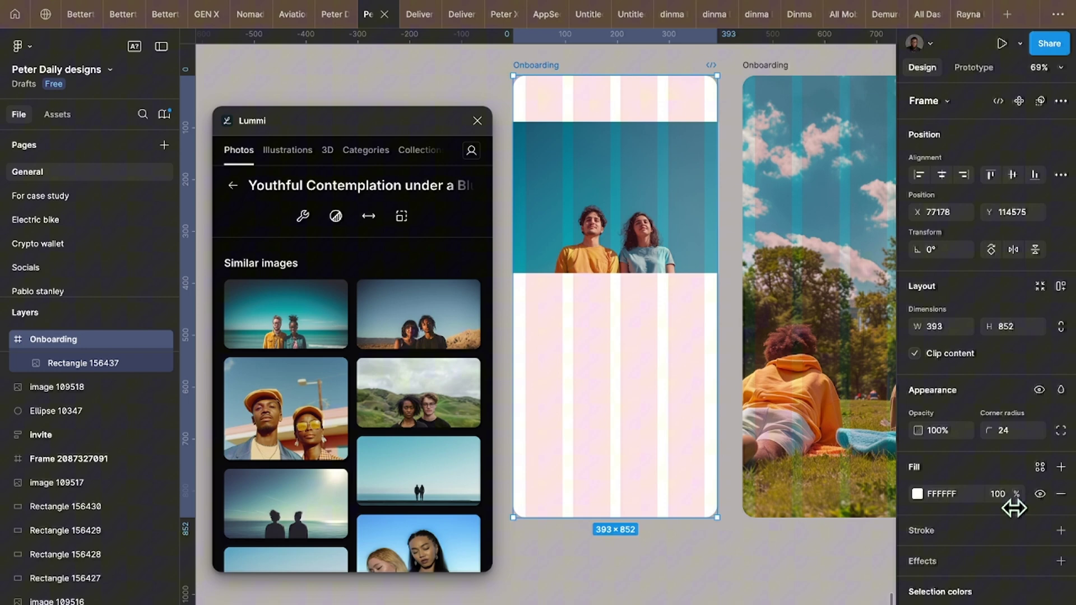
pyautogui.click(923, 494)
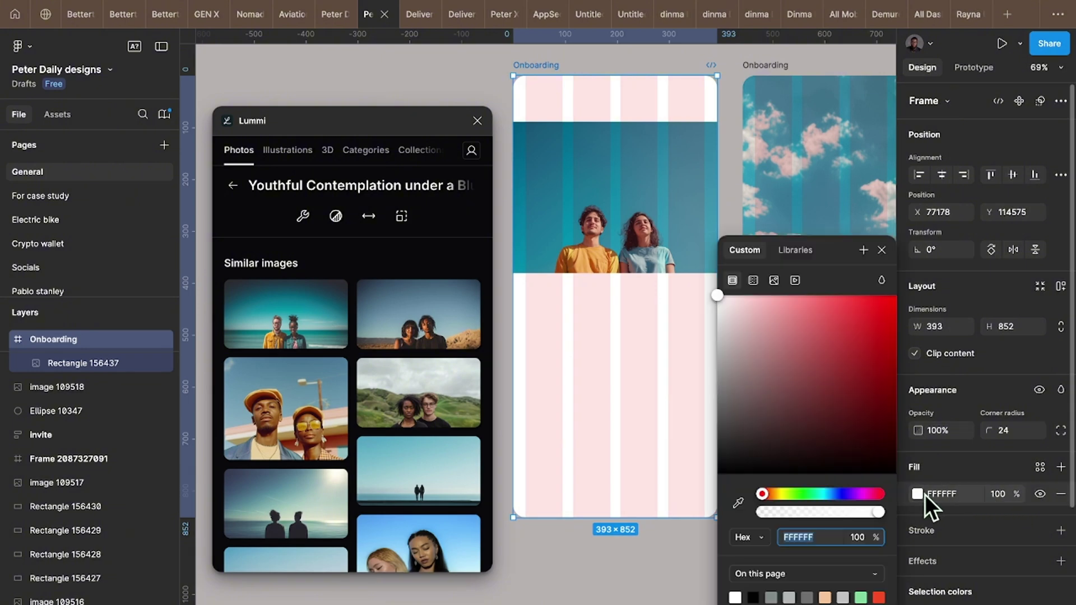
pyautogui.click(738, 503)
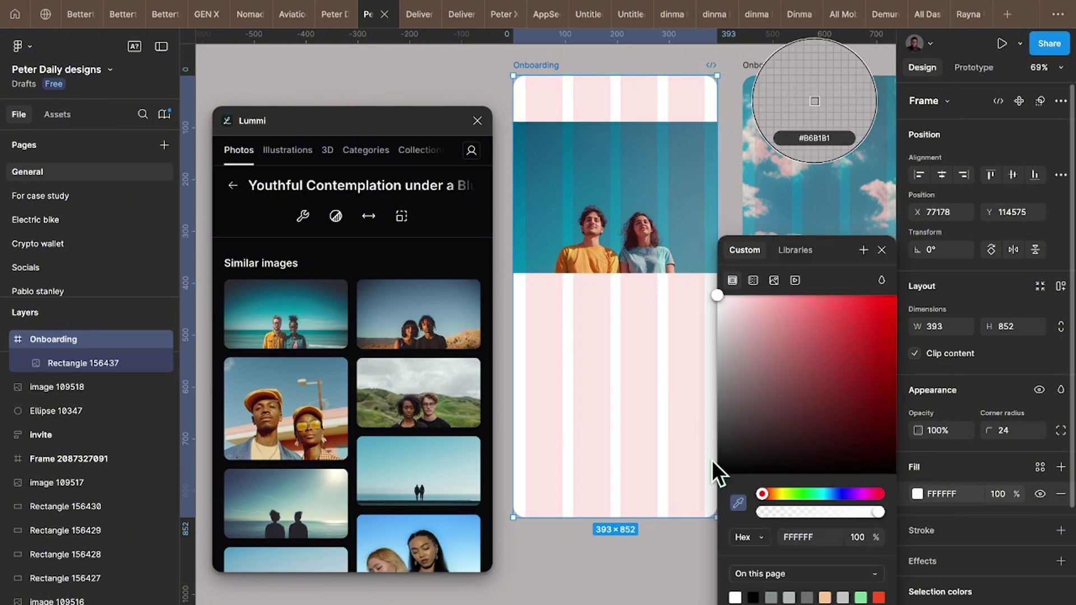
pyautogui.click(571, 185)
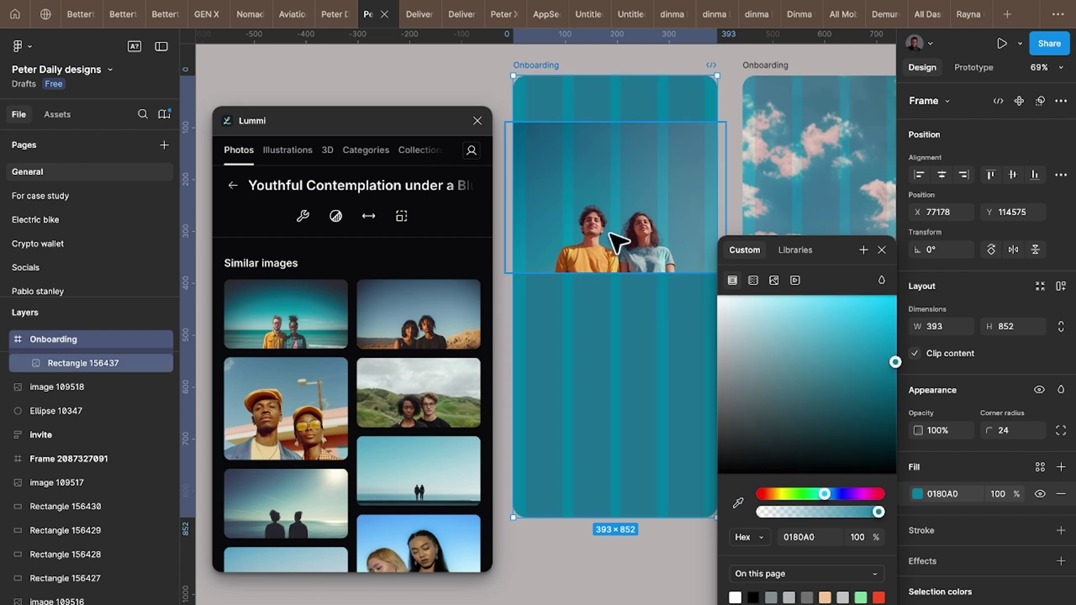
pyautogui.click(489, 87)
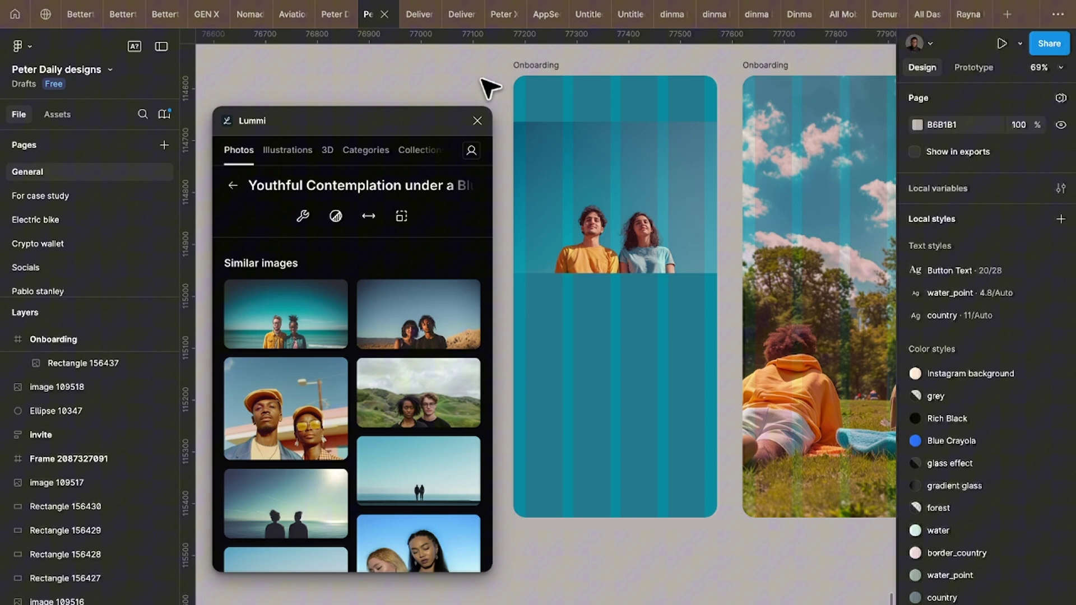
# Select the couple photo in the Onboarding frame and browse Lummi's similar images.
pyautogui.click(613, 168)
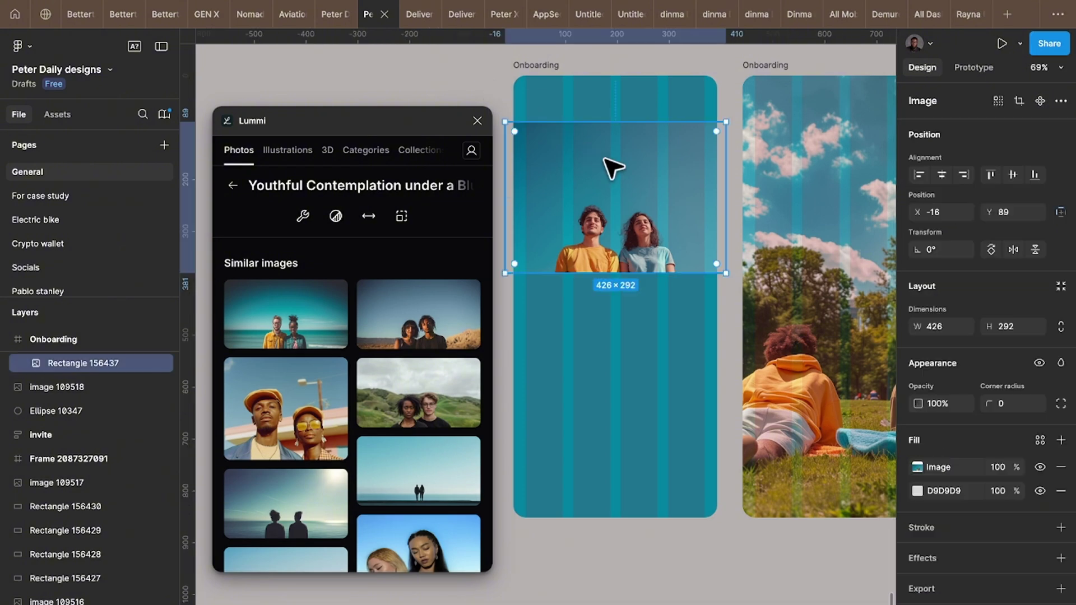
pyautogui.scroll(2, 611, 168)
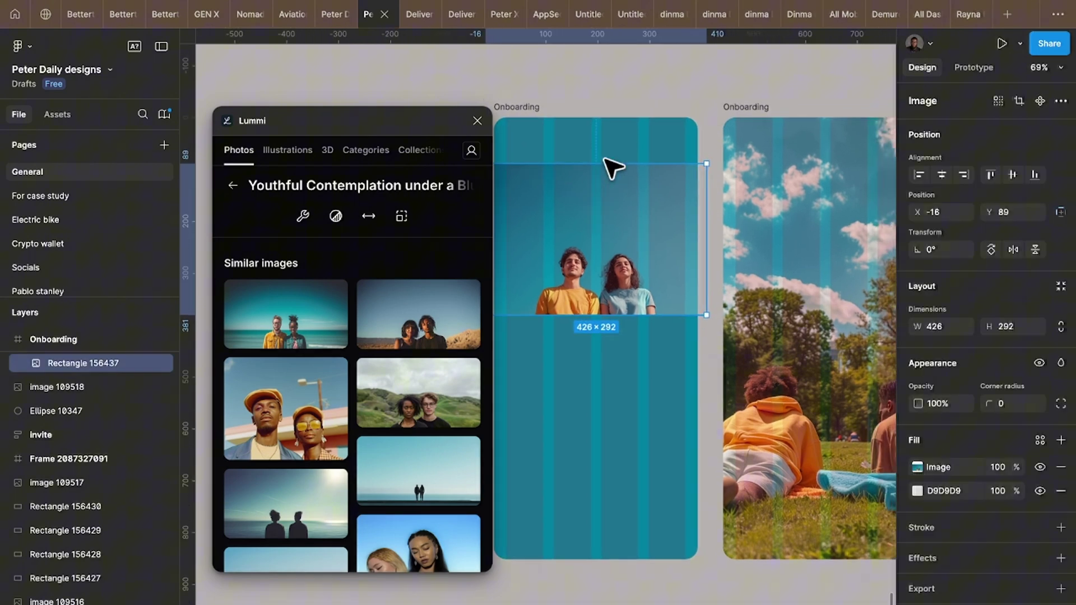
pyautogui.hscroll(1, 606, 185)
pyautogui.scroll(-7, 615, 245)
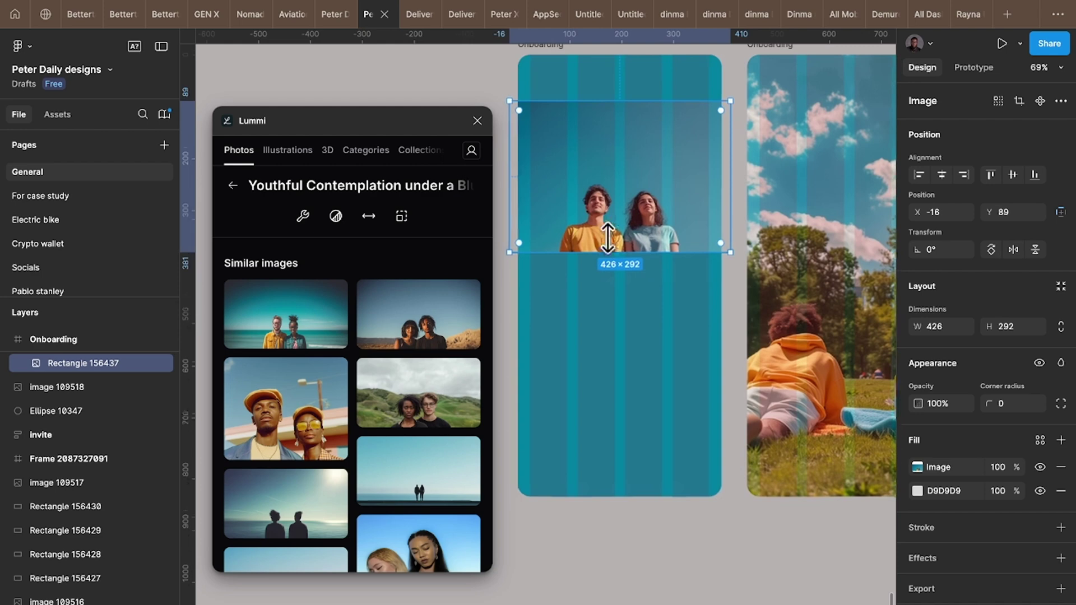
pyautogui.hscroll(-2, 615, 245)
pyautogui.scroll(-6, 430, 436)
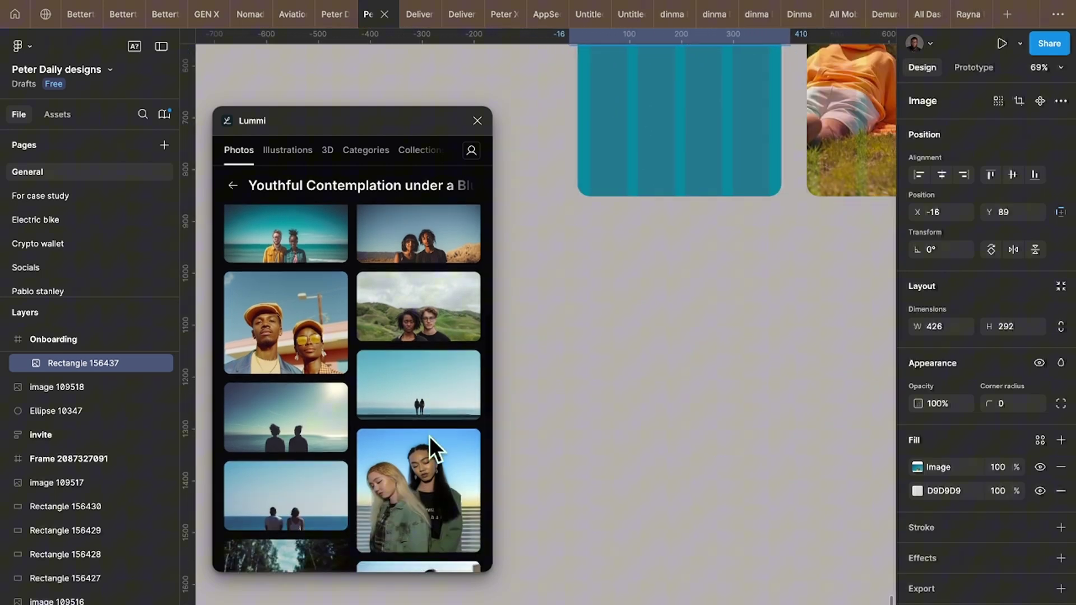
pyautogui.scroll(-5, 429, 436)
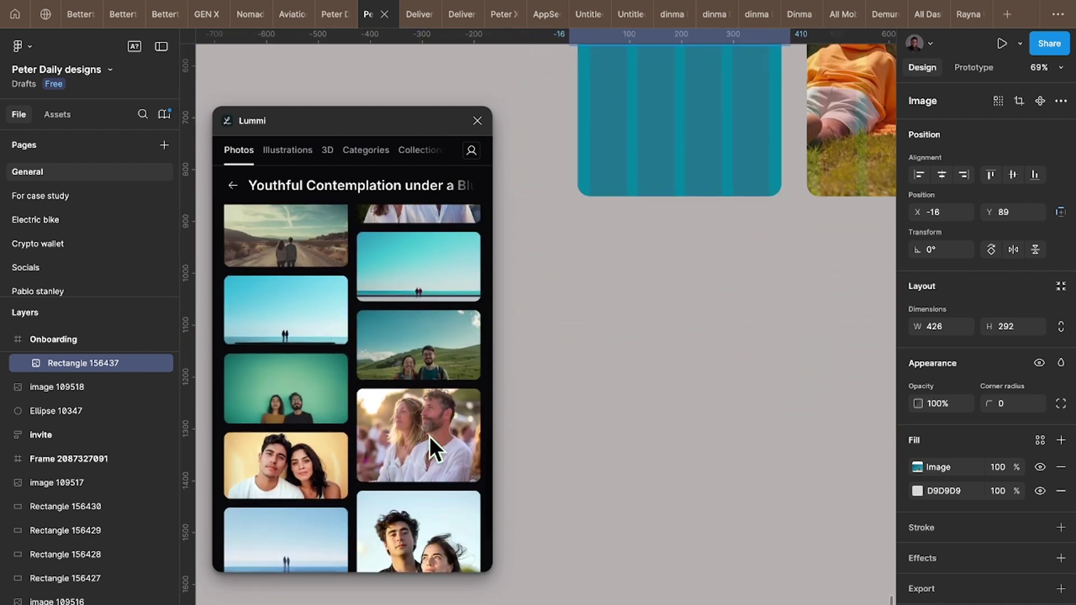
pyautogui.scroll(2, 430, 436)
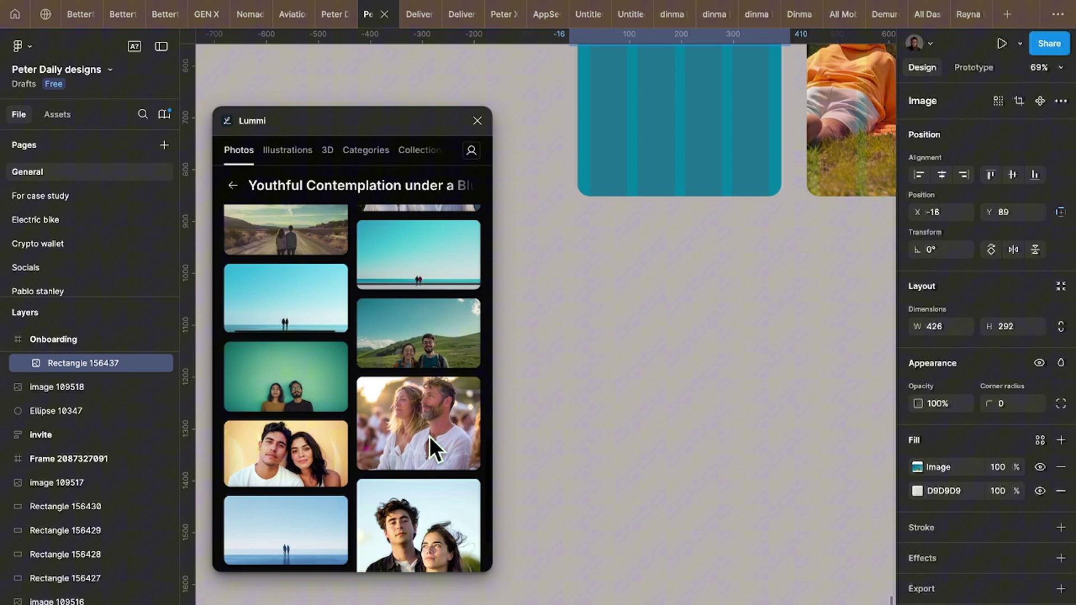
# Return Lummi to the Peaceful Togetherness in Nature page and pan to the park frame.
pyautogui.click(233, 186)
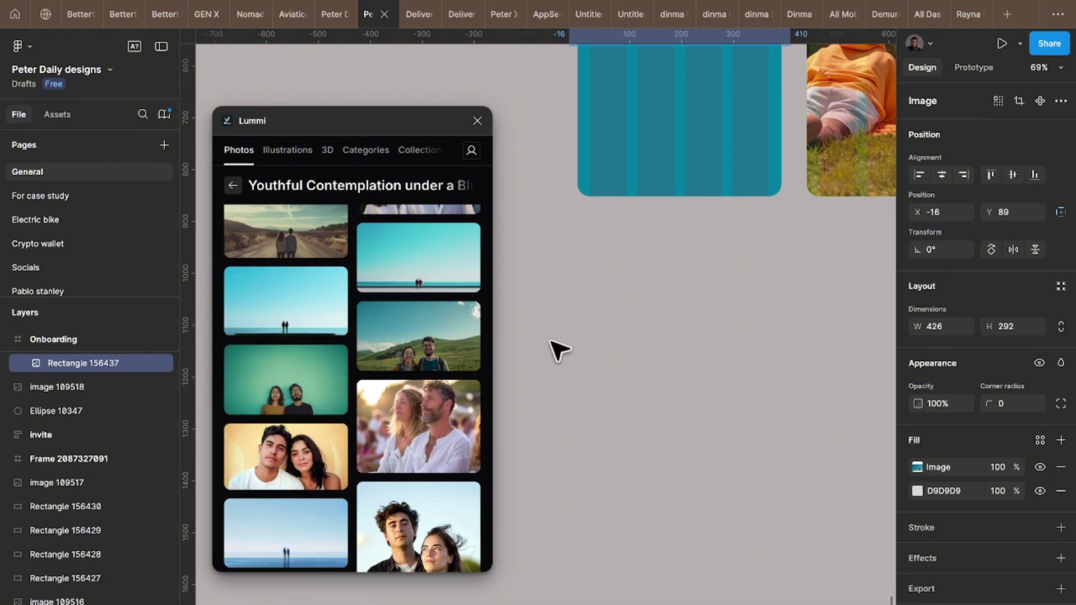
pyautogui.scroll(5, 553, 348)
pyautogui.hscroll(-2, 553, 348)
pyautogui.hscroll(4, 557, 350)
pyautogui.scroll(2, 557, 350)
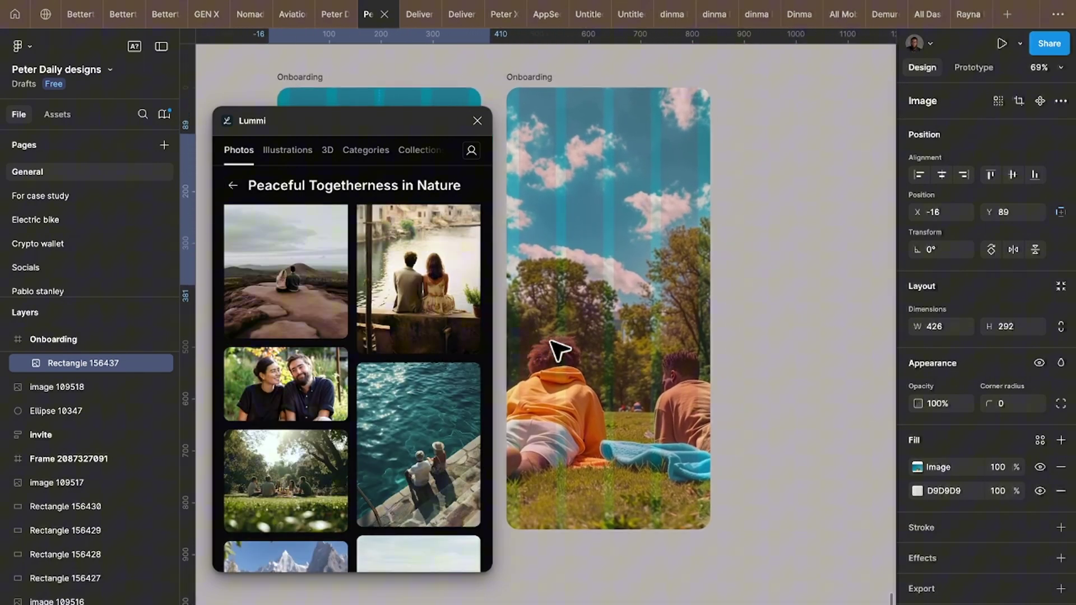
# Duplicate the park-scene Onboarding frame to create a third phone frame.
pyautogui.click(527, 83)
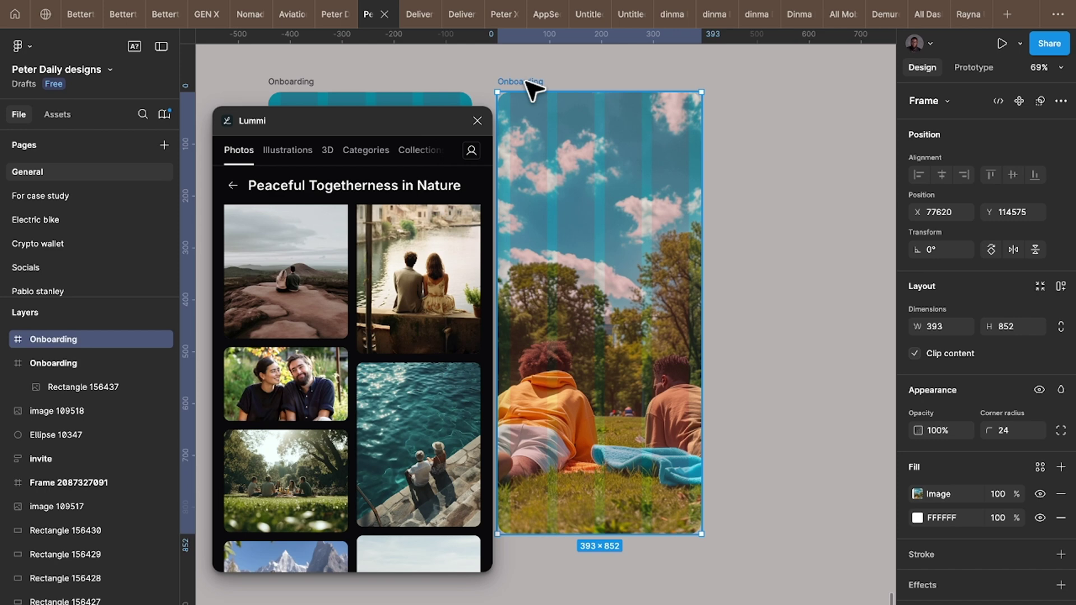
pyautogui.hotkey('ctrl', 'd')
pyautogui.hscroll(2, 552, 101)
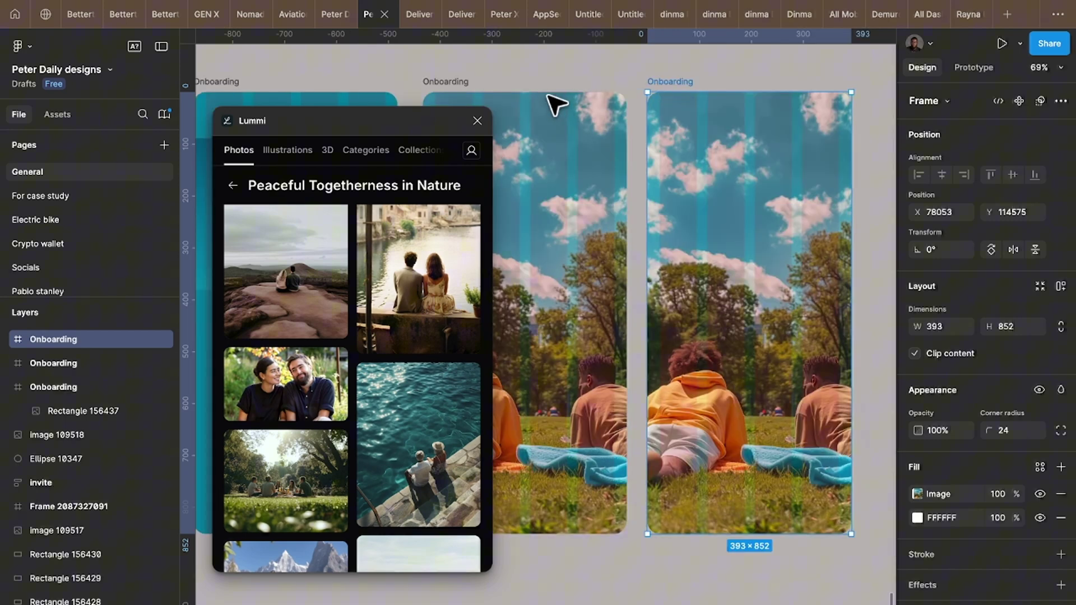
pyautogui.moveTo(297, 392)
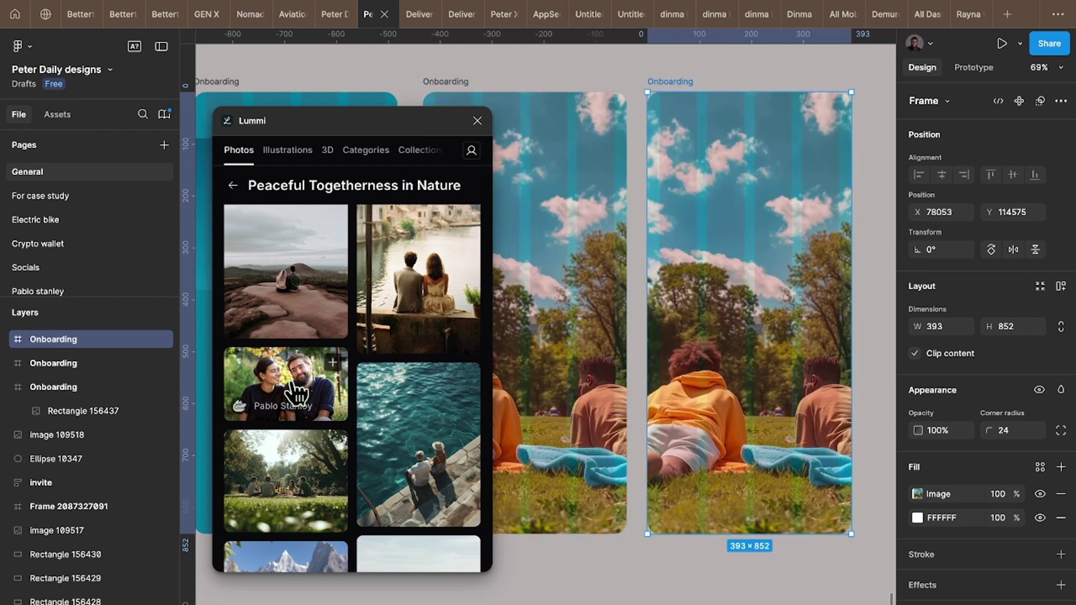
pyautogui.scroll(-10, 296, 394)
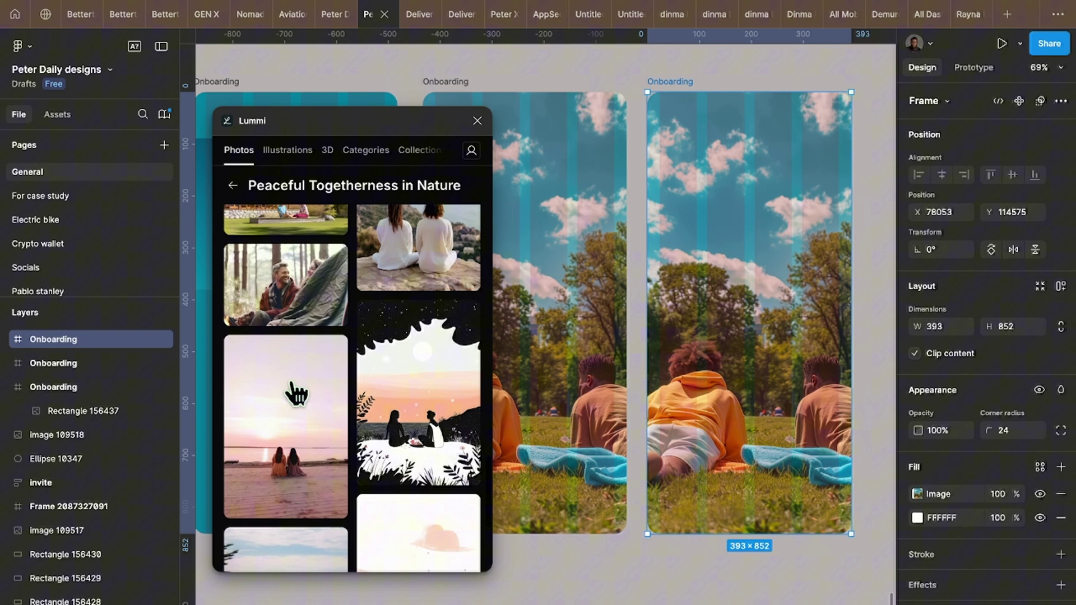
pyautogui.scroll(-2, 296, 395)
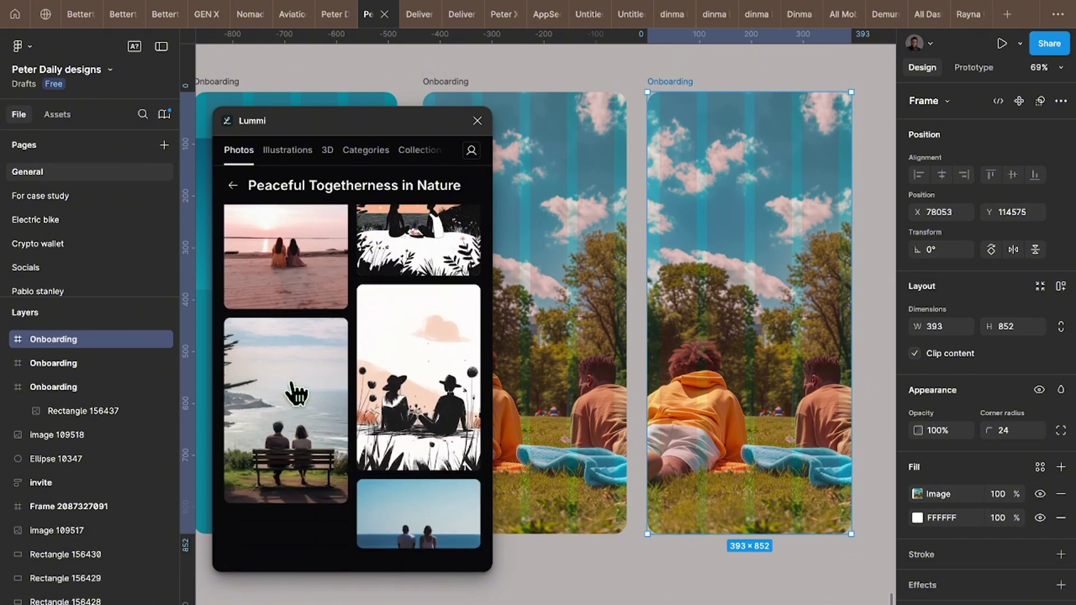
pyautogui.scroll(3, 296, 394)
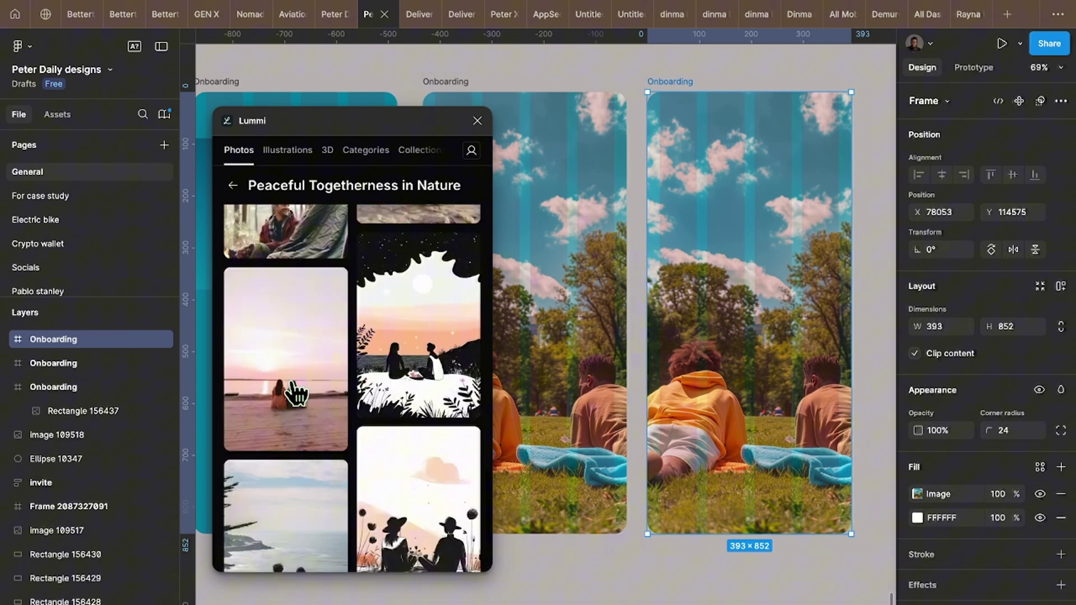
# Return Lummi to the 'couple goals' search results and browse them.
pyautogui.click(234, 185)
pyautogui.scroll(-4, 330, 469)
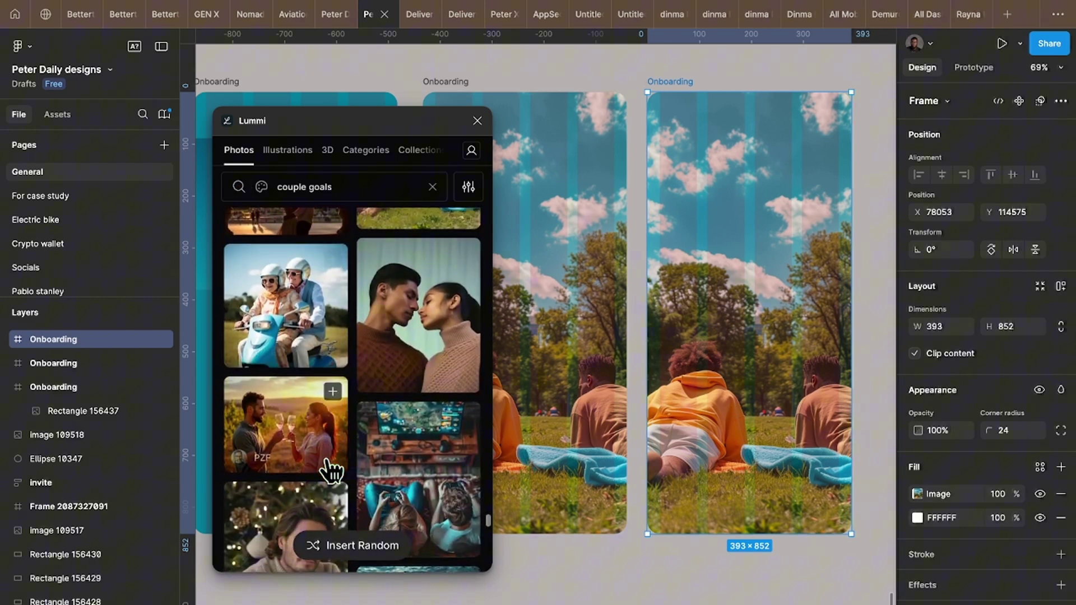
pyautogui.scroll(-1, 412, 362)
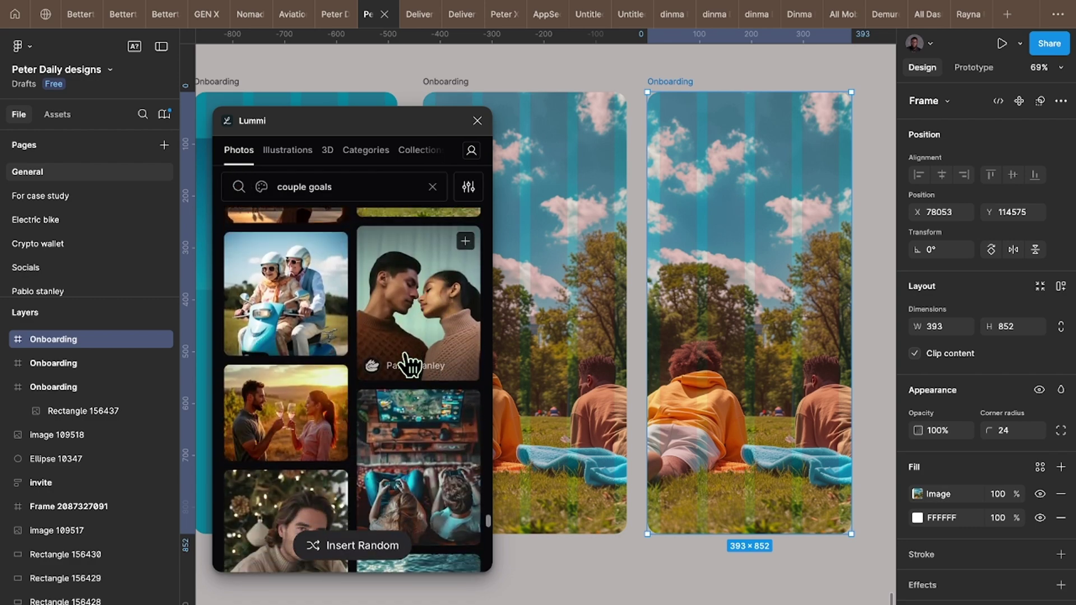
pyautogui.scroll(-10, 411, 366)
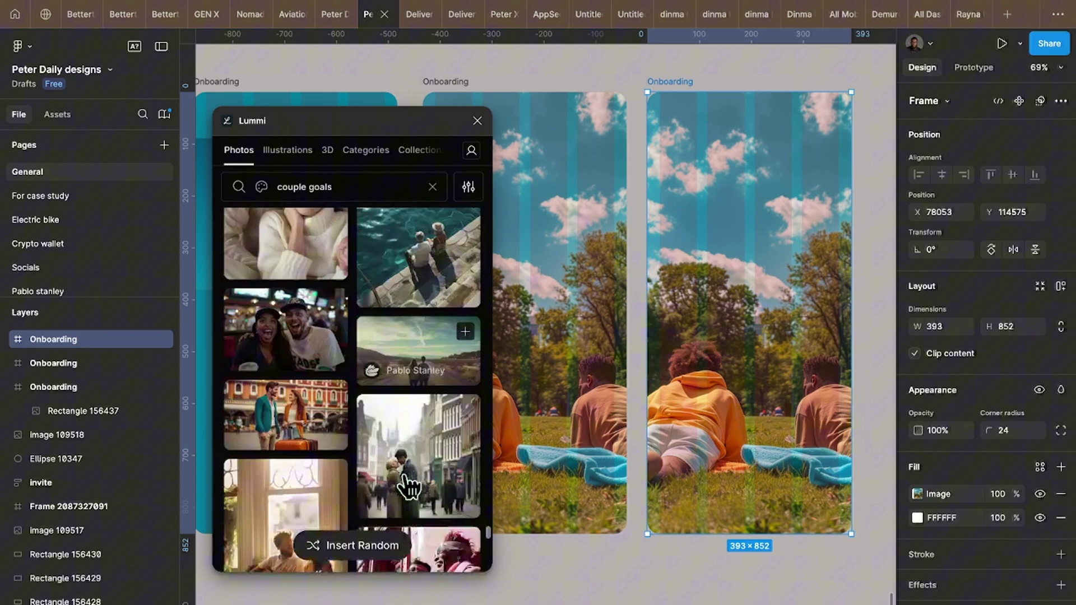
pyautogui.scroll(-12, 410, 485)
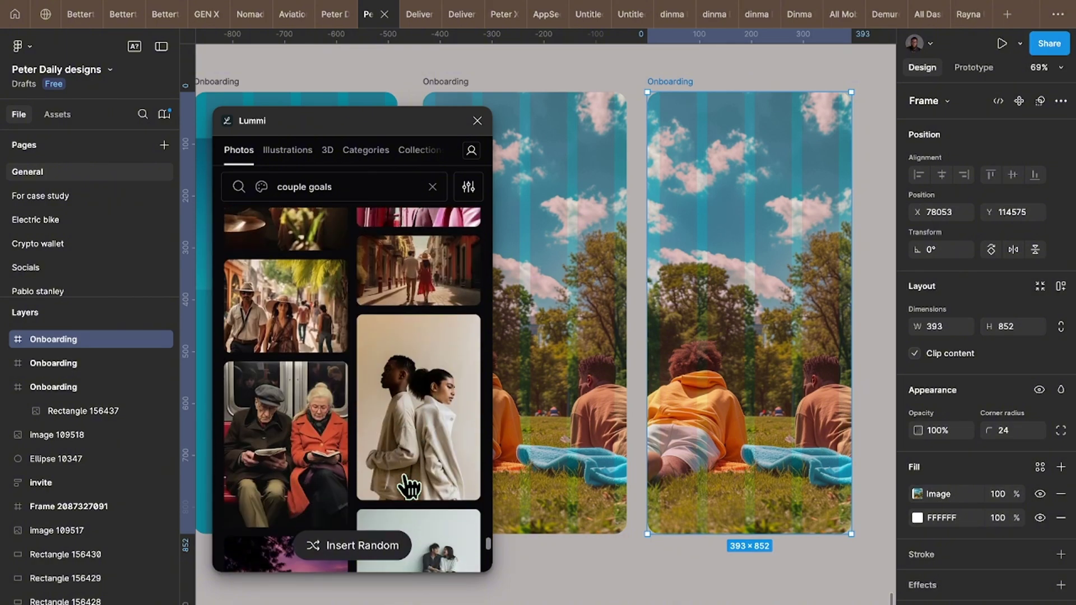
pyautogui.scroll(5, 410, 486)
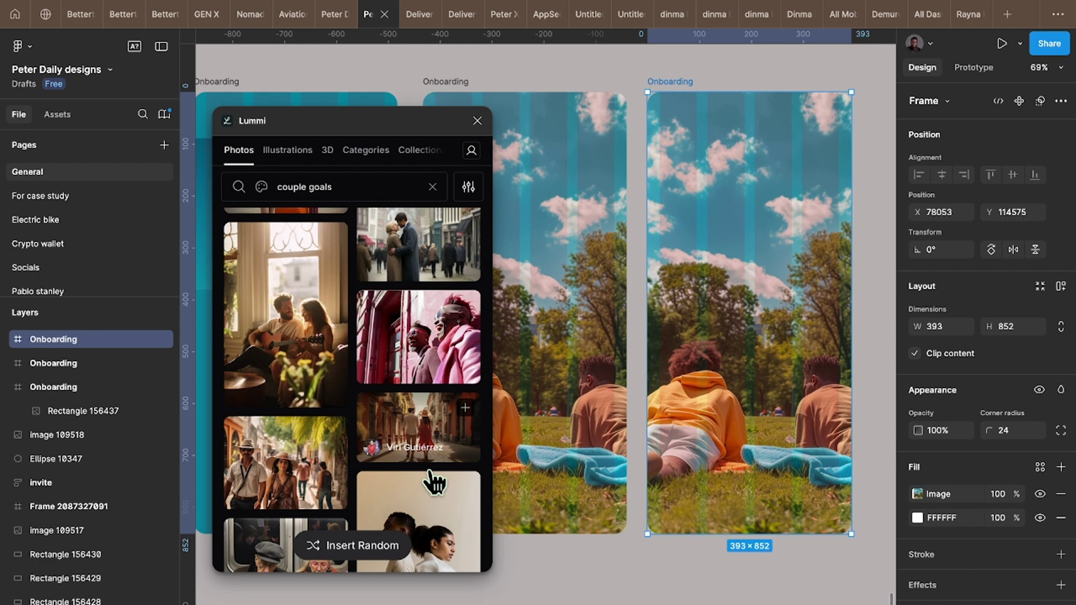
# Find the red-hat couple photo and insert it into the new frame.
pyautogui.scroll(-6, 432, 482)
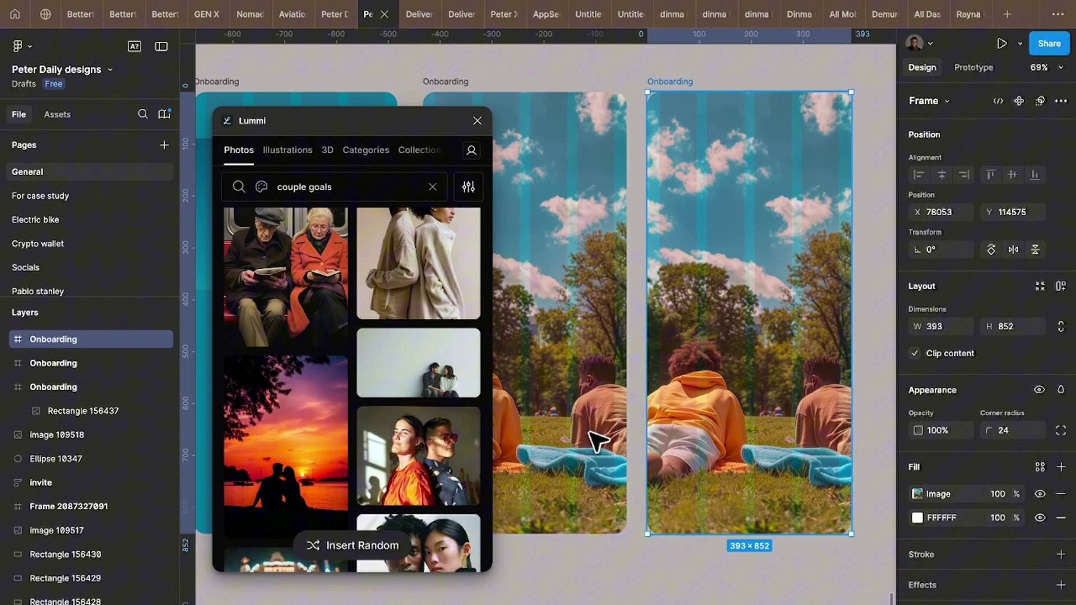
pyautogui.scroll(-3, 374, 469)
pyautogui.scroll(-6, 375, 468)
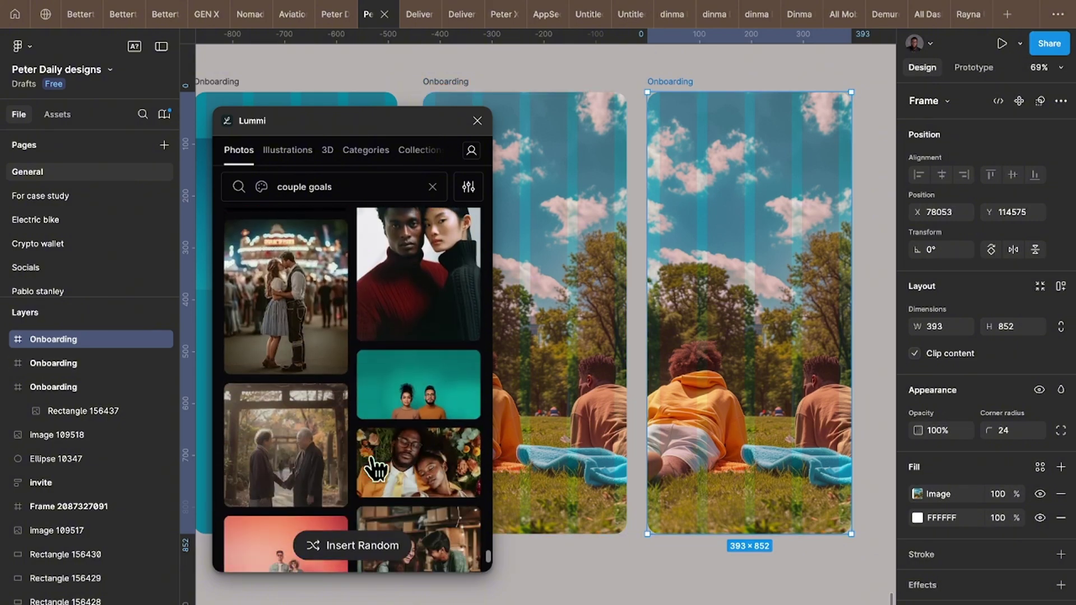
pyautogui.scroll(-3, 374, 468)
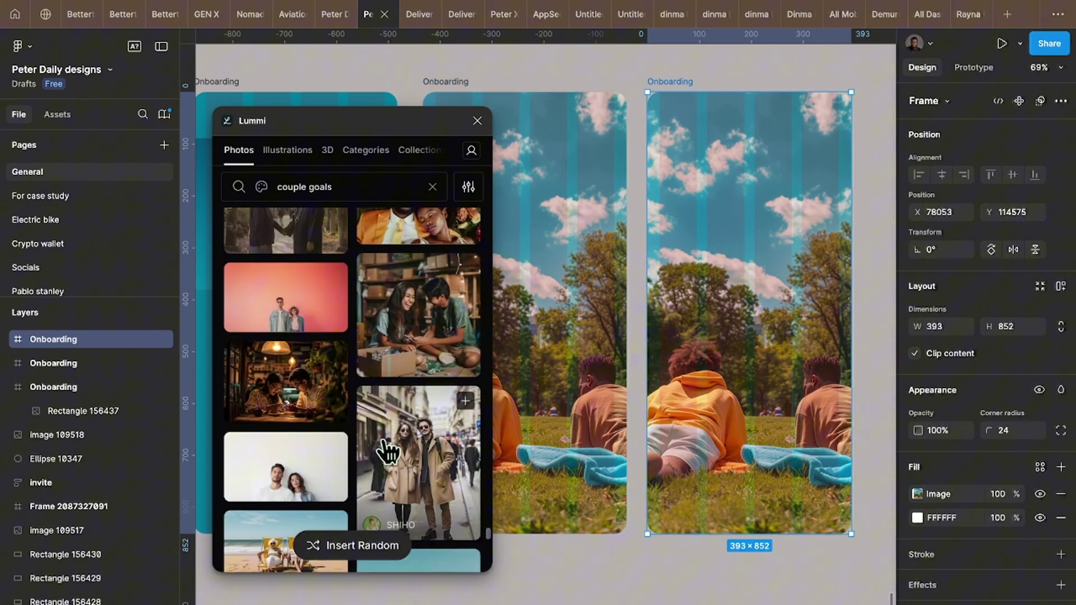
pyautogui.scroll(-2, 348, 397)
pyautogui.scroll(-10, 347, 397)
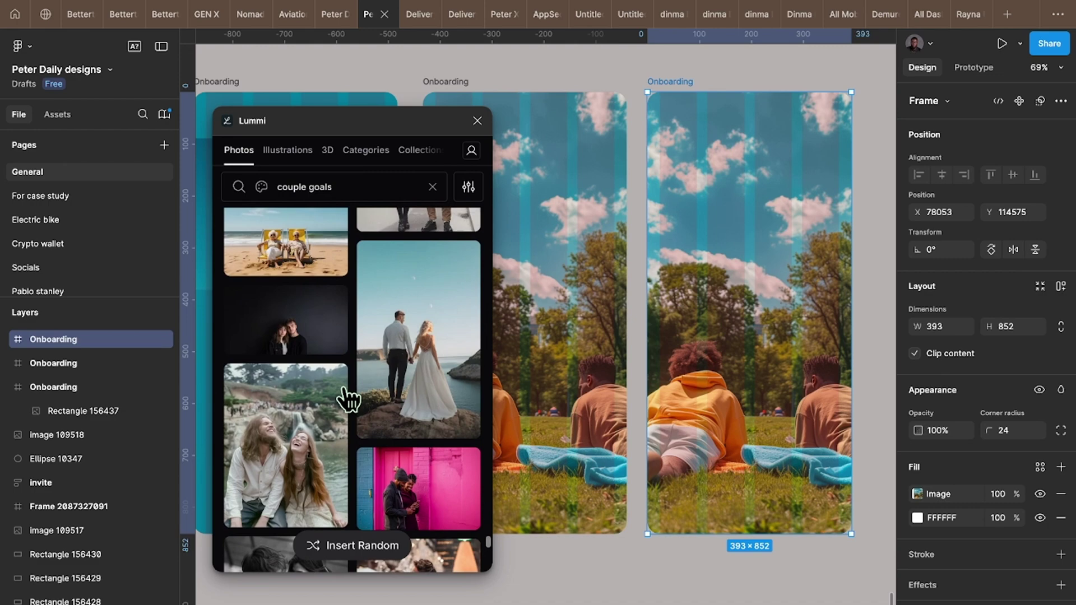
pyautogui.scroll(-10, 347, 397)
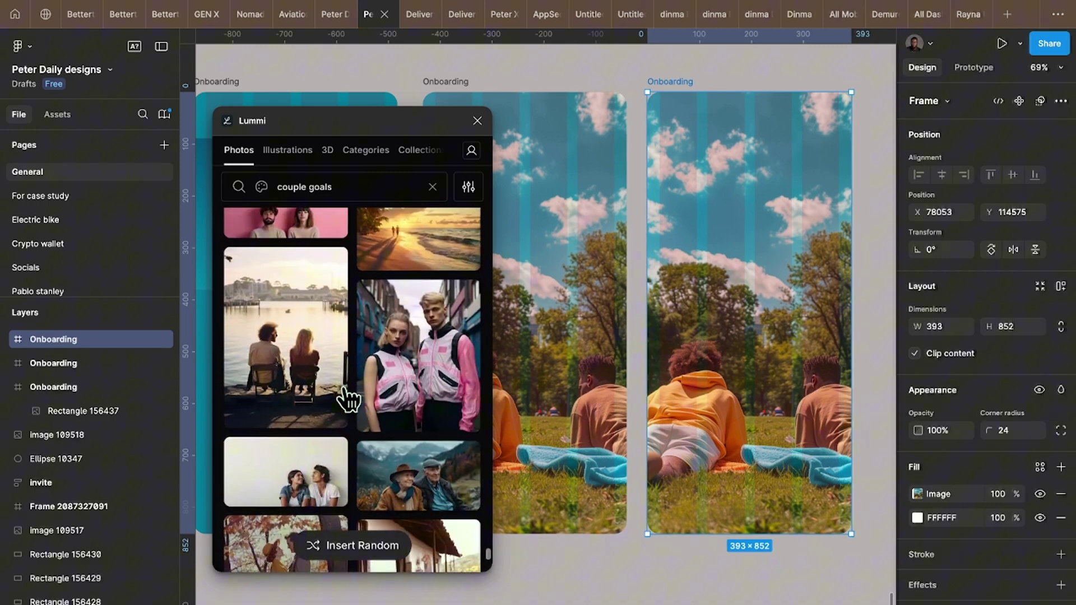
pyautogui.scroll(-4, 348, 397)
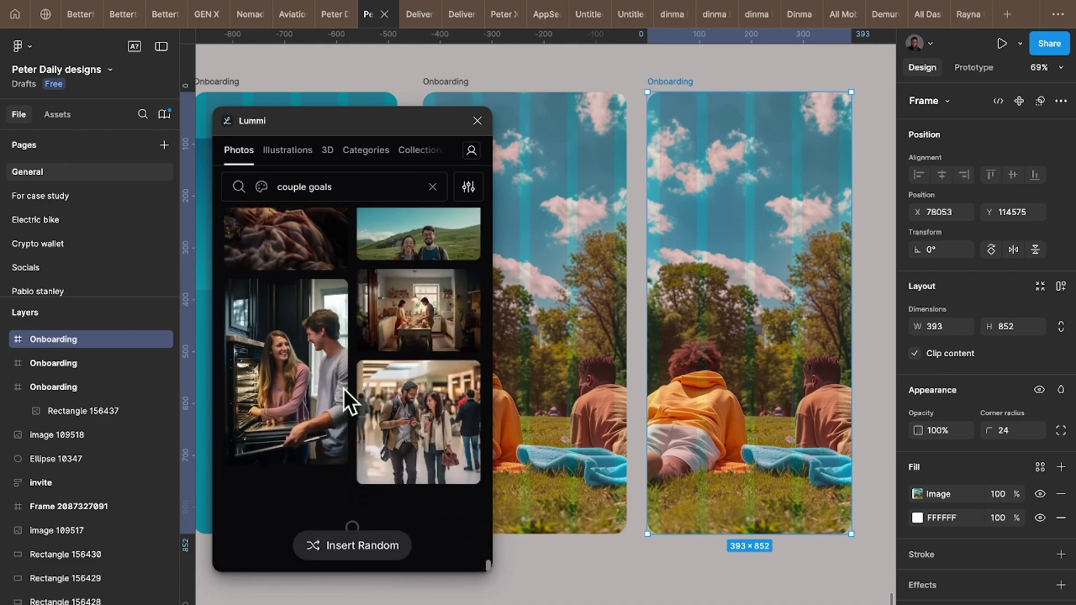
pyautogui.scroll(-3, 346, 393)
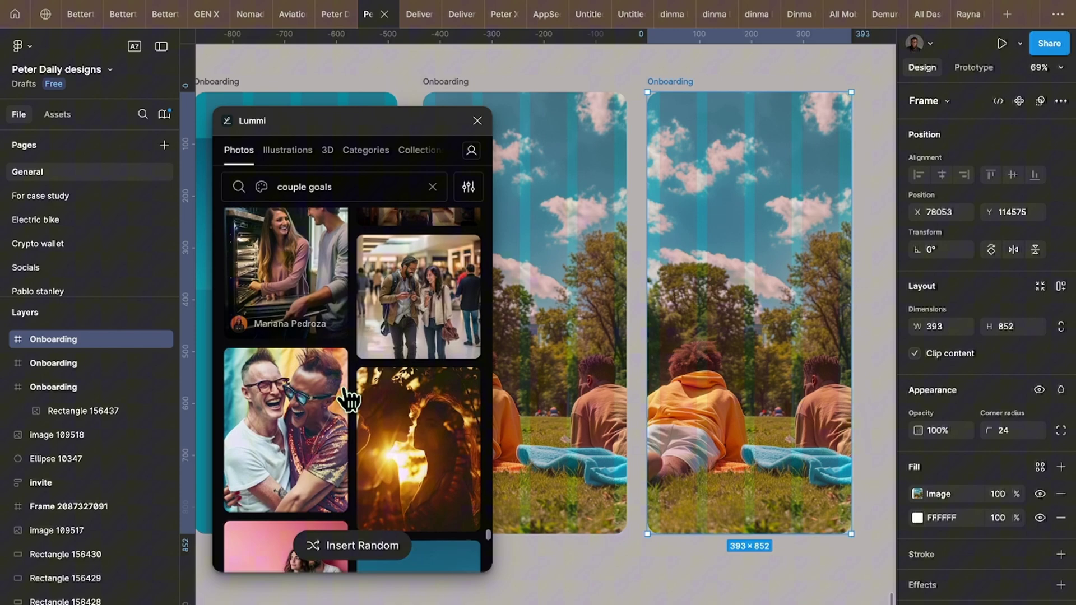
pyautogui.scroll(-6, 348, 397)
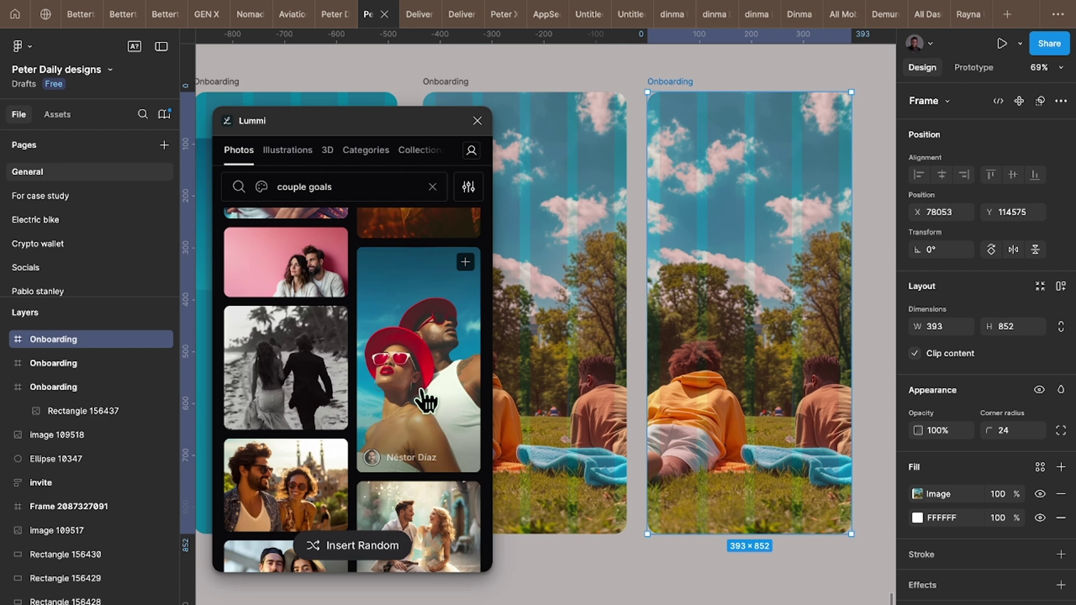
pyautogui.click(422, 390)
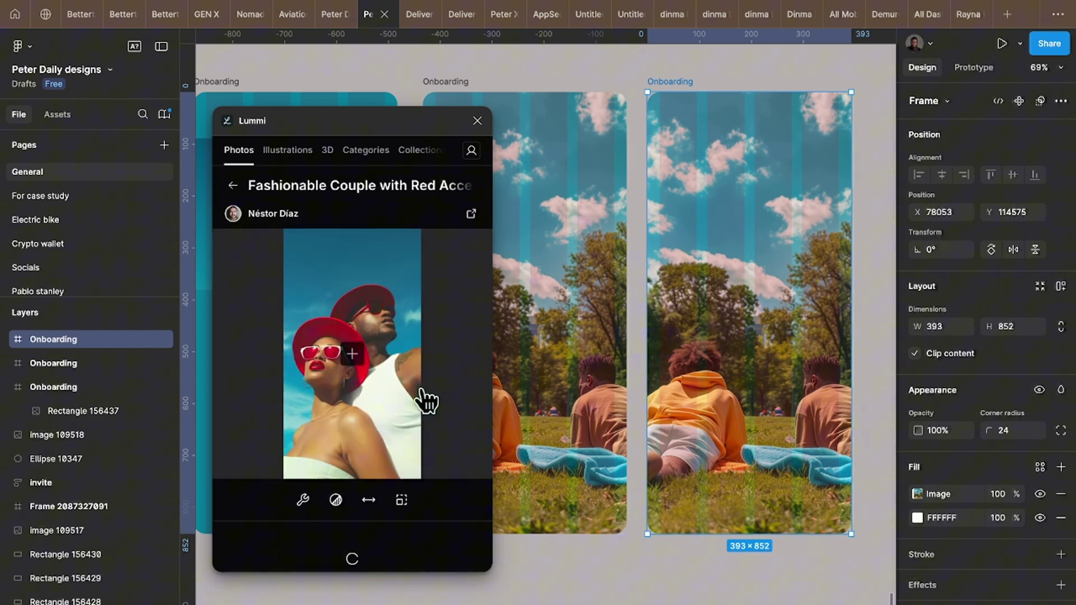
pyautogui.click(353, 355)
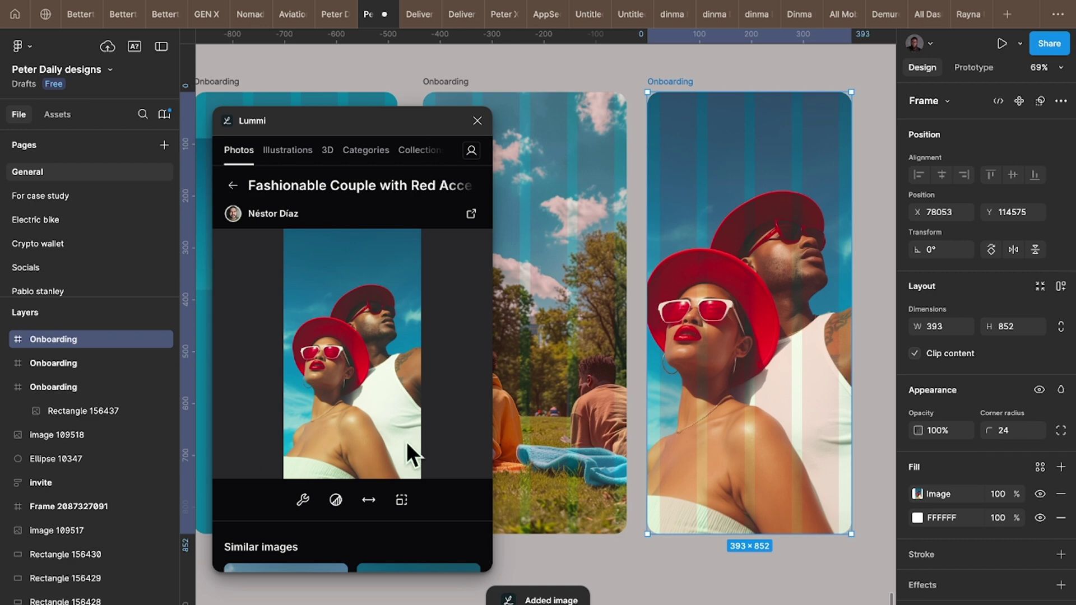
# Create a text layer reading 'Life is too short to wait, Find your soulmate' and close Lummi.
pyautogui.click(691, 572)
pyautogui.press('r')
pyautogui.click(683, 563)
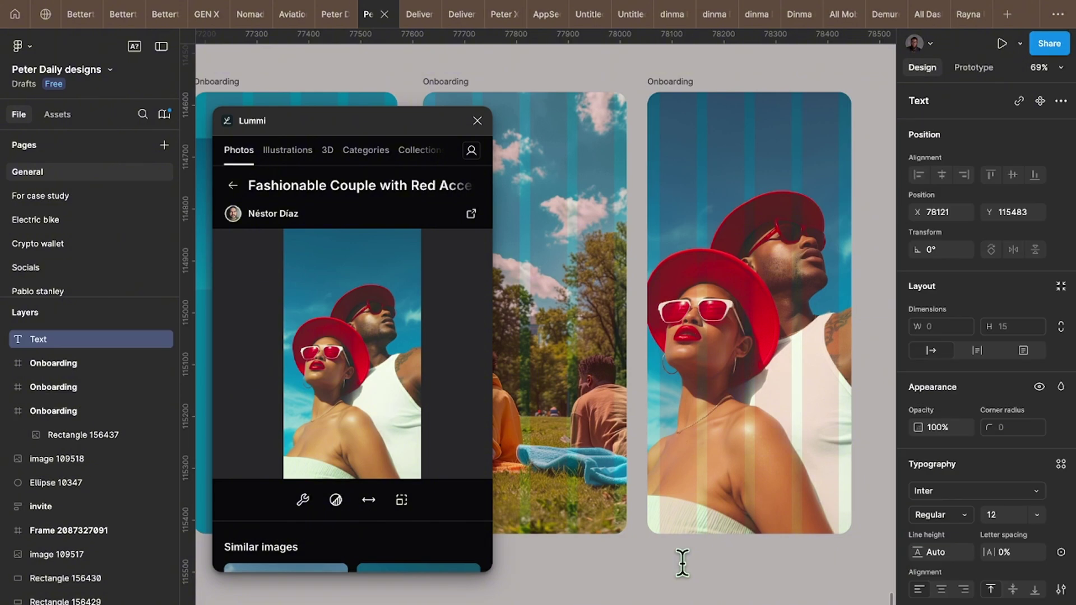
pyautogui.write('Life')
pyautogui.click(478, 121)
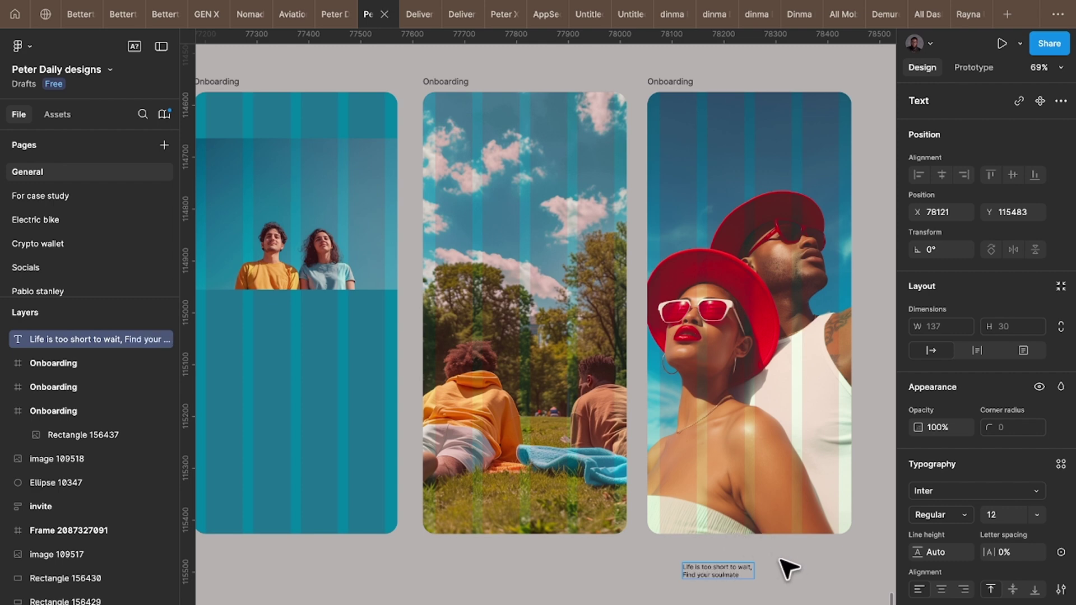
pyautogui.press('Escape')
# Style the headline centred, Inter Tight SemiBold 32, in white.
pyautogui.click(943, 589)
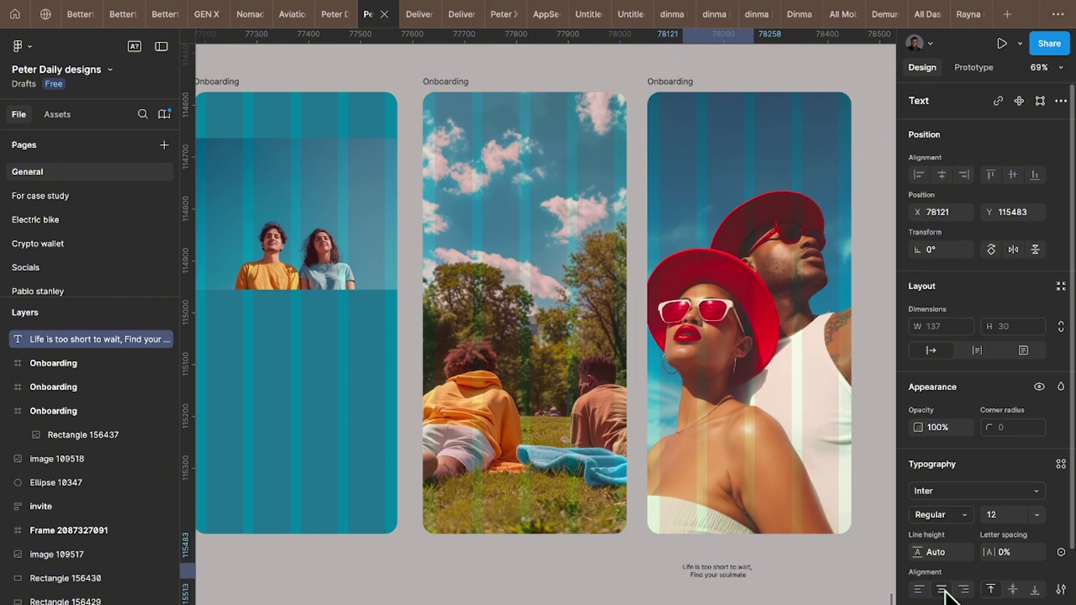
pyautogui.click(958, 493)
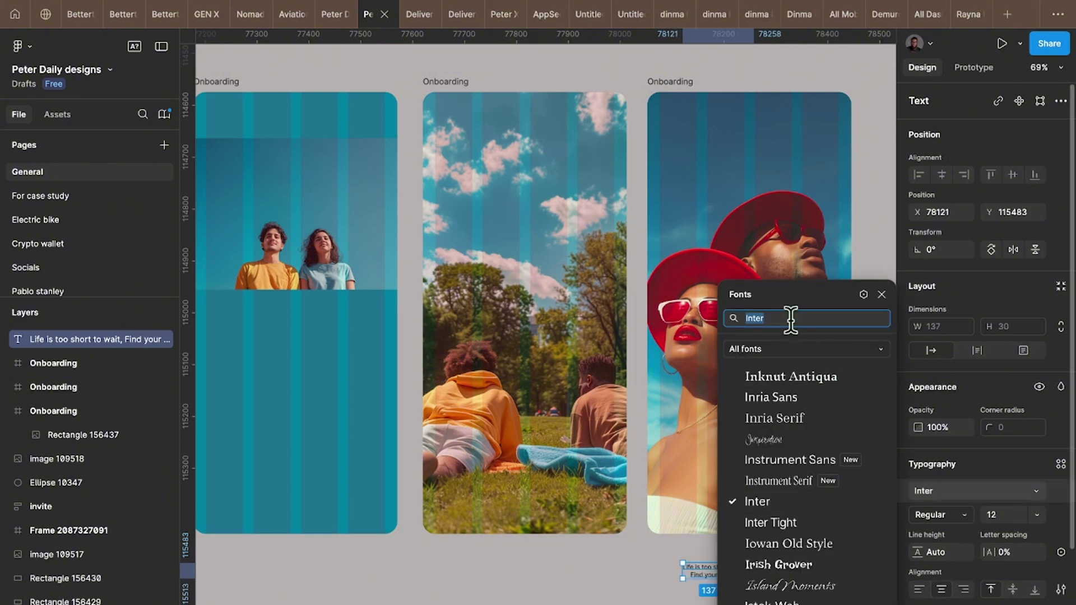
pyautogui.click(776, 523)
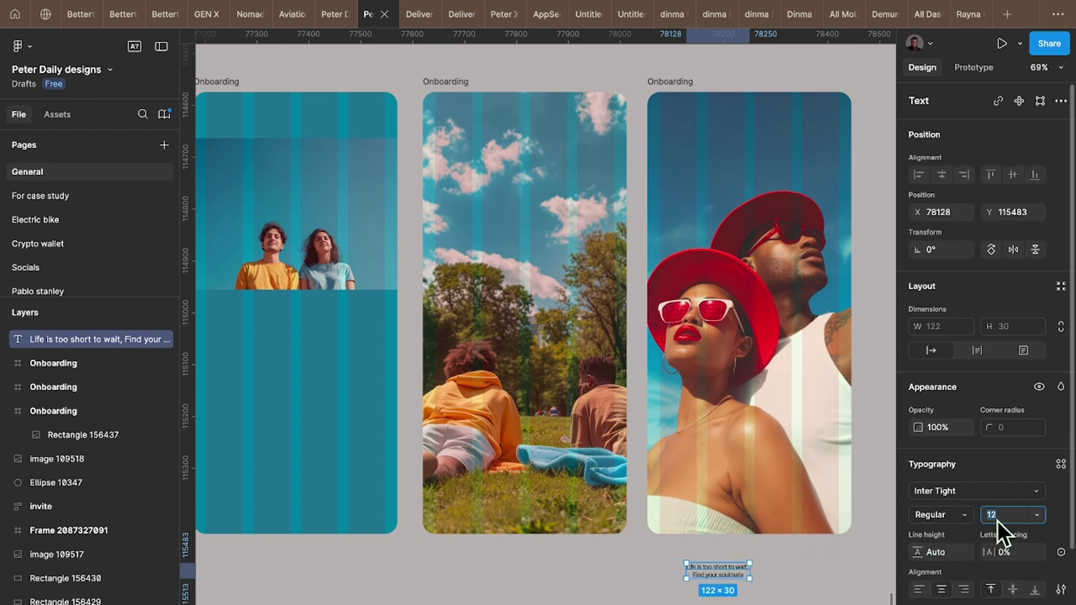
pyautogui.write('32')
pyautogui.press('Return')
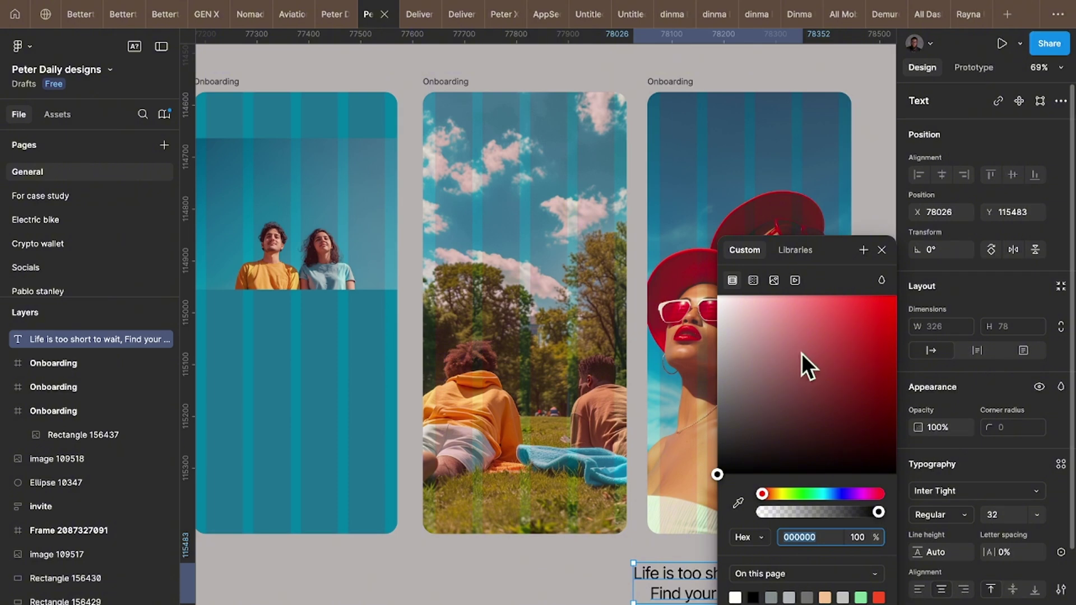
pyautogui.moveTo(802, 353); pyautogui.dragTo(684, 224)
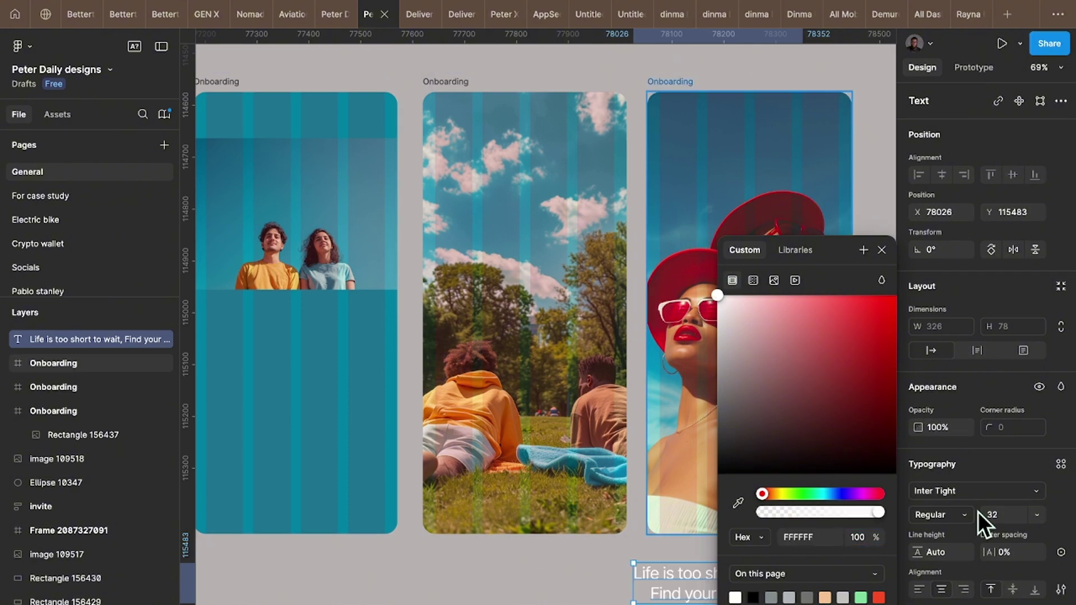
pyautogui.click(957, 516)
pyautogui.click(958, 518)
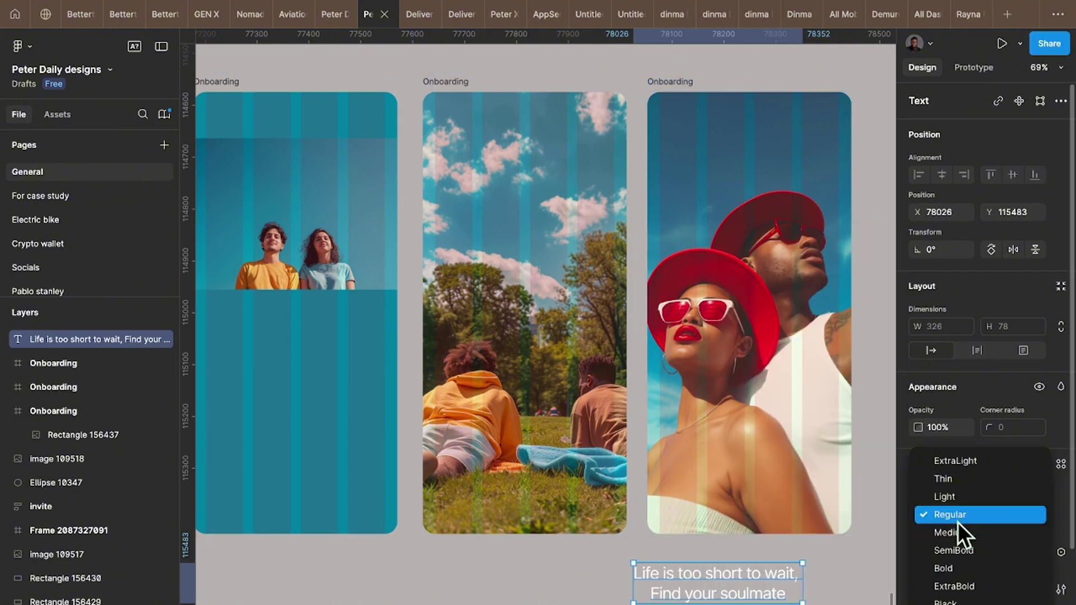
pyautogui.click(957, 551)
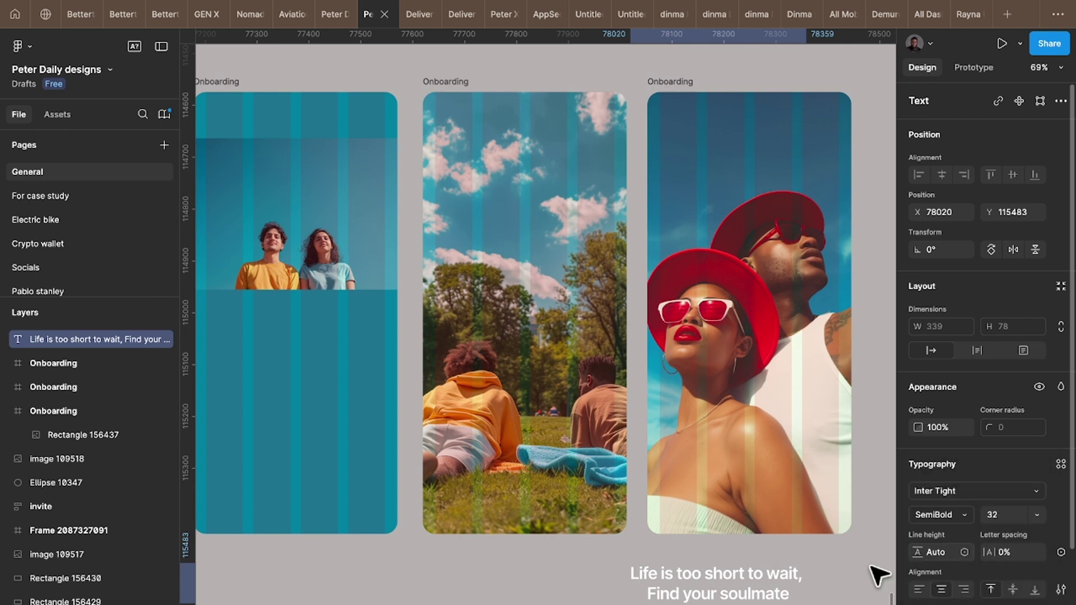
# Move the headline onto the red-hat couple photo in the third frame.
pyautogui.moveTo(769, 593); pyautogui.dragTo(793, 445)
pyautogui.hscroll(1, 798, 454)
pyautogui.scroll(-1, 799, 454)
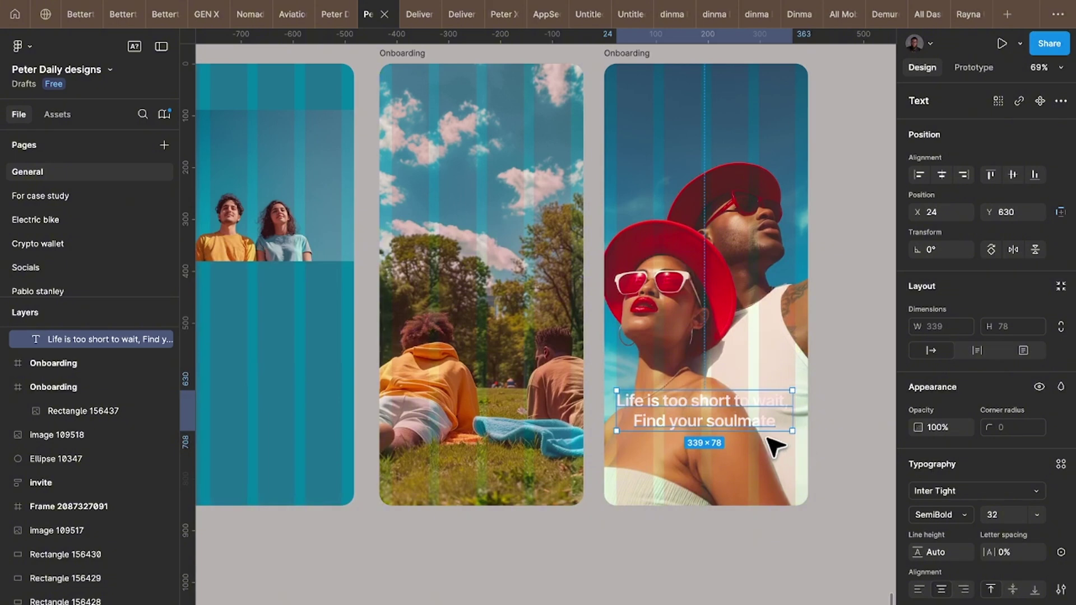
pyautogui.hscroll(2, 762, 435)
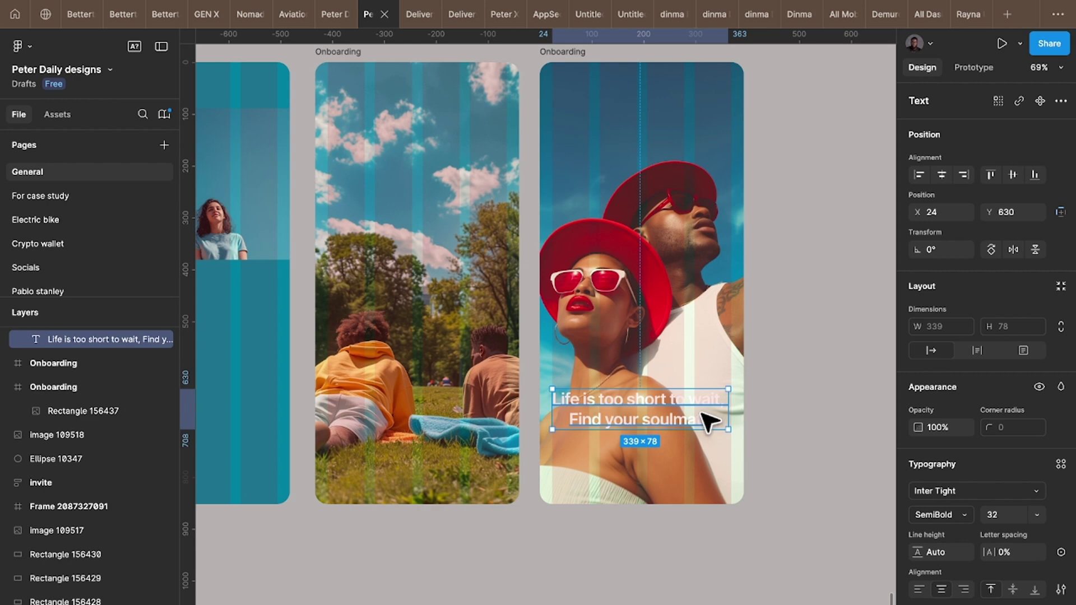
pyautogui.hscroll(3, 746, 528)
pyautogui.scroll(-1, 746, 529)
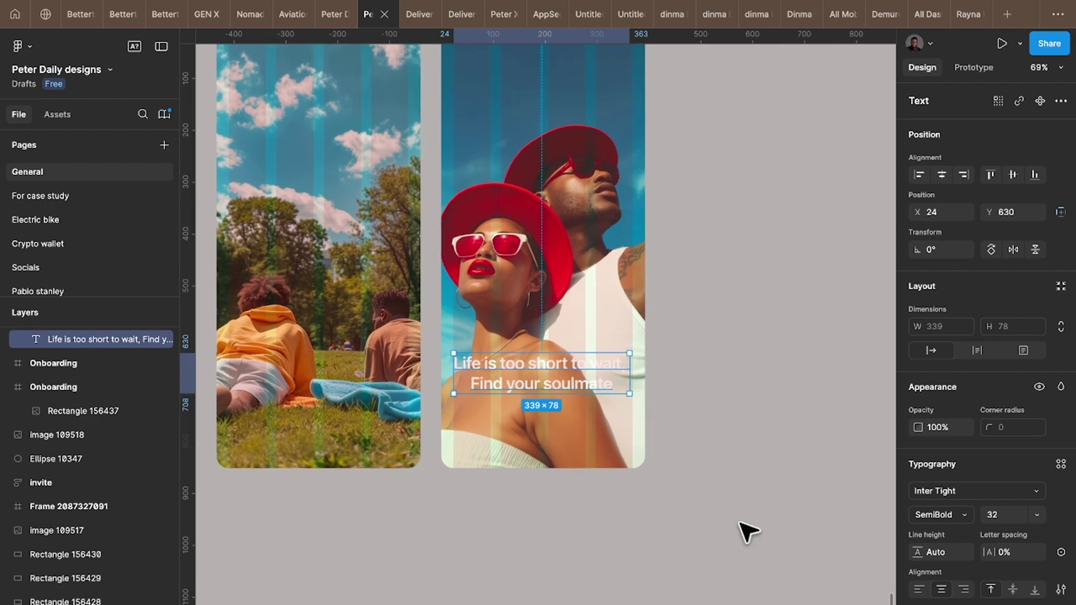
# Draw a black (000000) rectangle covering the lower part of the red-hat frame.
pyautogui.click(724, 398)
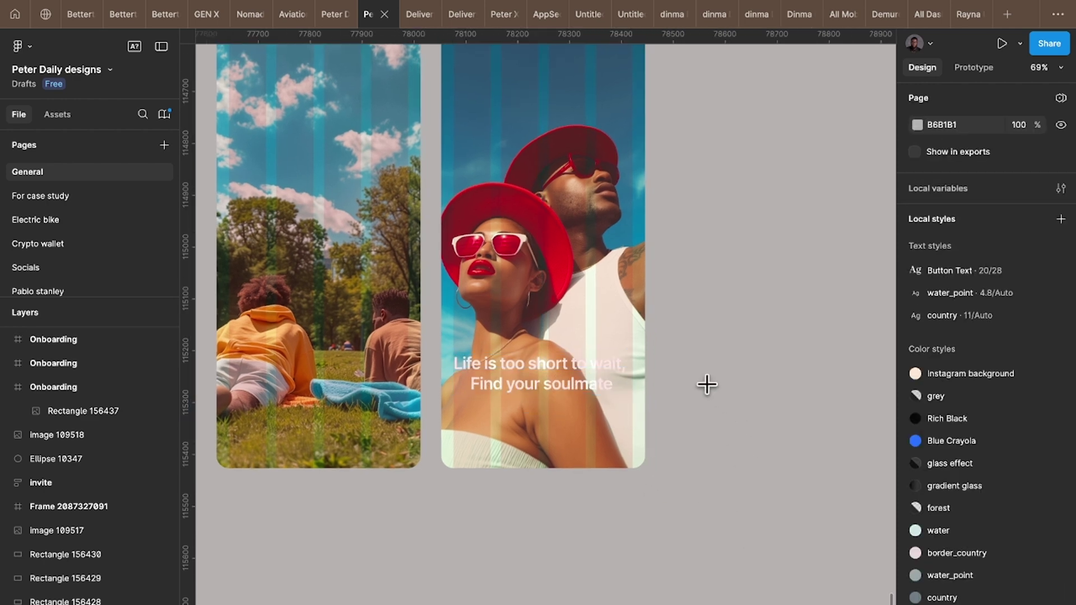
pyautogui.moveTo(680, 349); pyautogui.dragTo(840, 515)
pyautogui.click(917, 467)
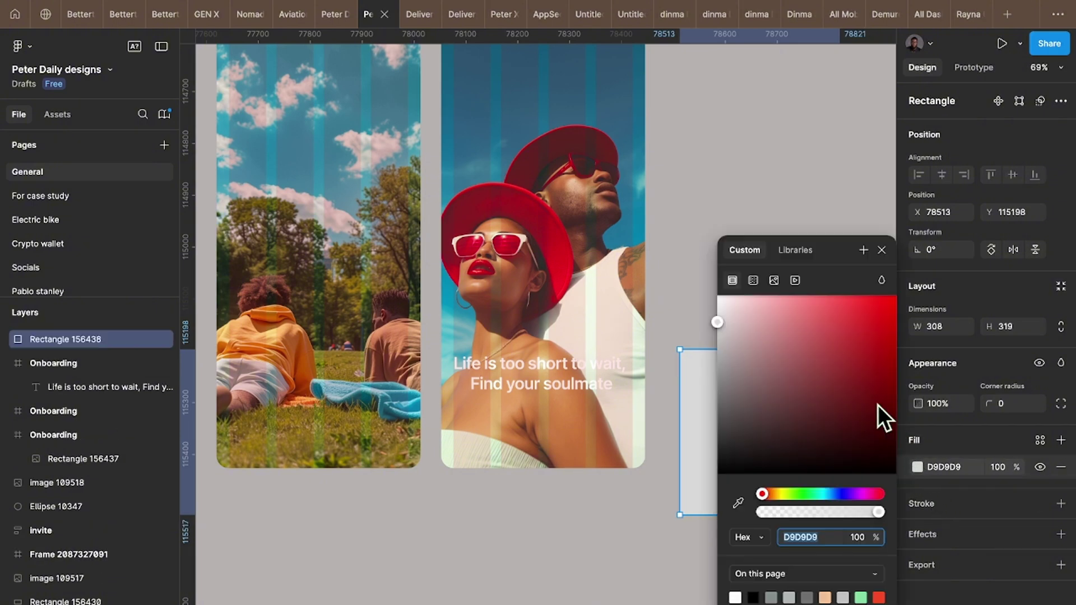
pyautogui.write('000000')
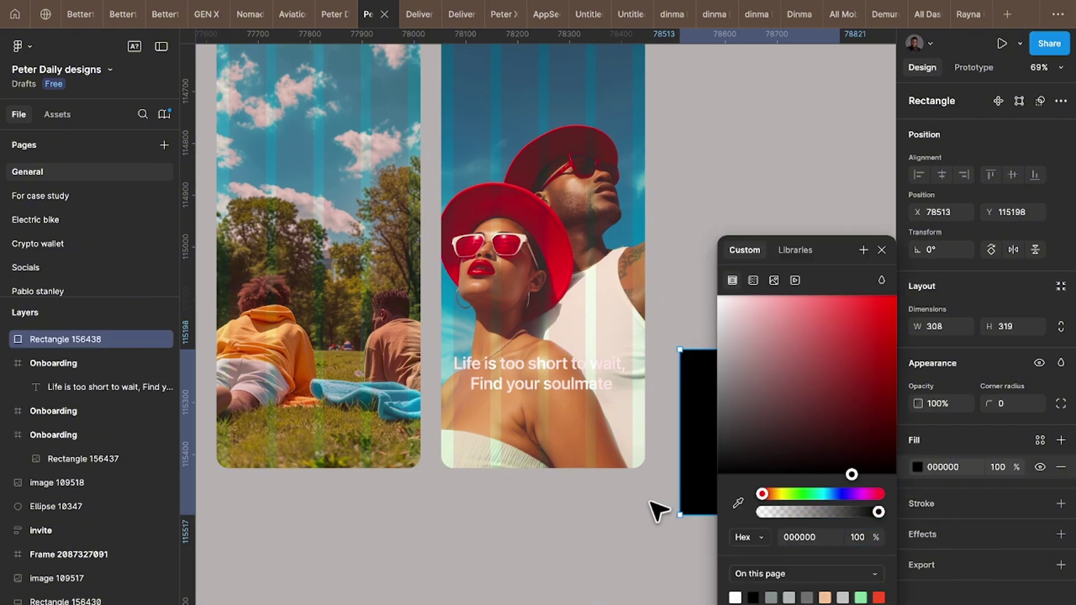
pyautogui.click(659, 505)
pyautogui.moveTo(708, 493); pyautogui.dragTo(455, 436)
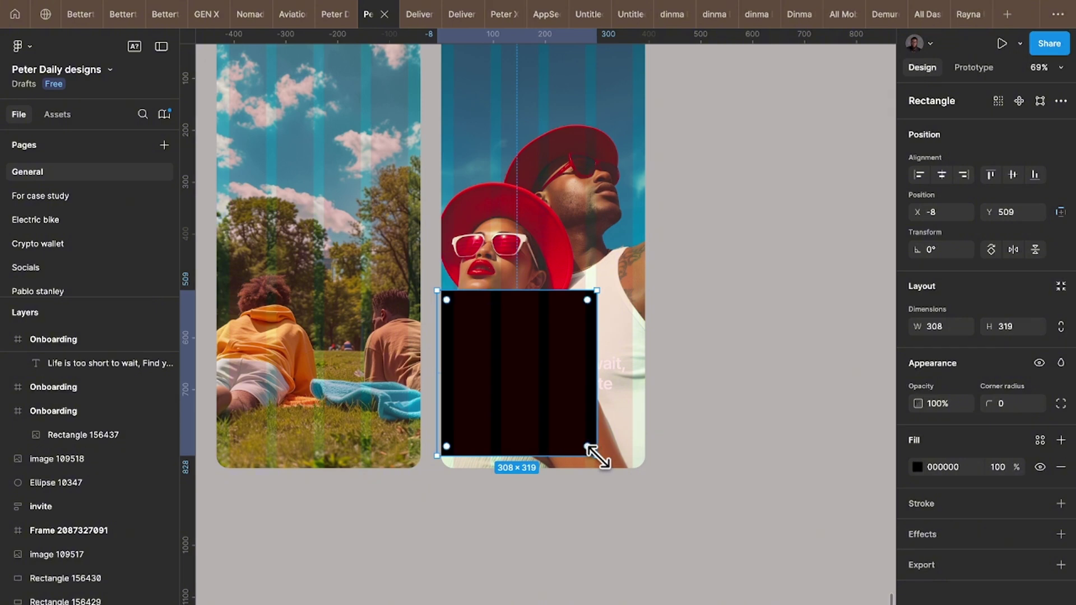
pyautogui.moveTo(634, 464); pyautogui.dragTo(655, 470)
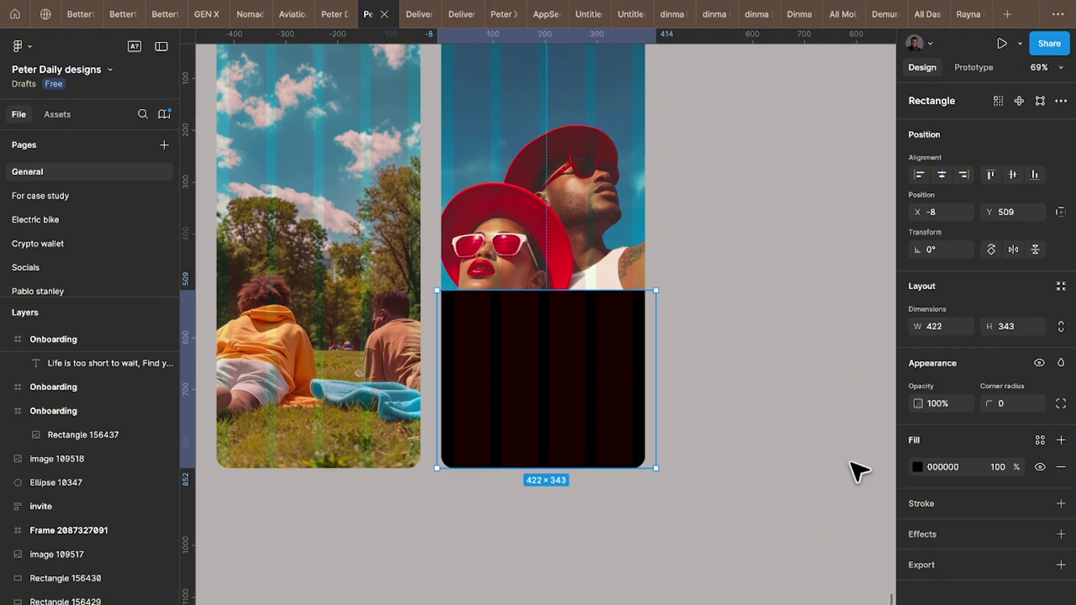
# Turn the rectangle's fill into a linear gradient from 000000 at 5% to solid black.
pyautogui.click(917, 467)
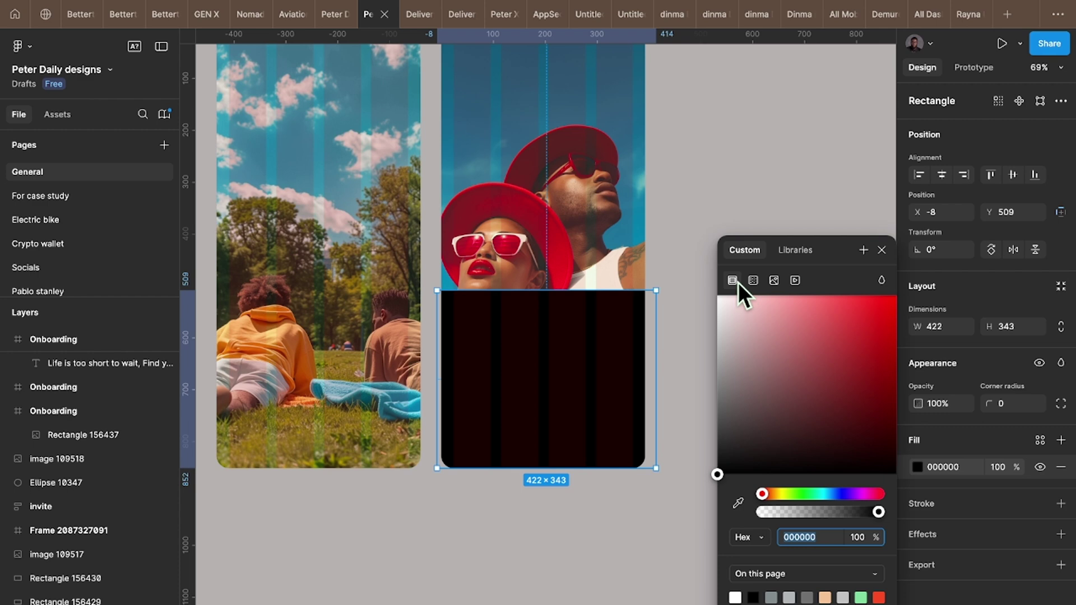
pyautogui.click(754, 281)
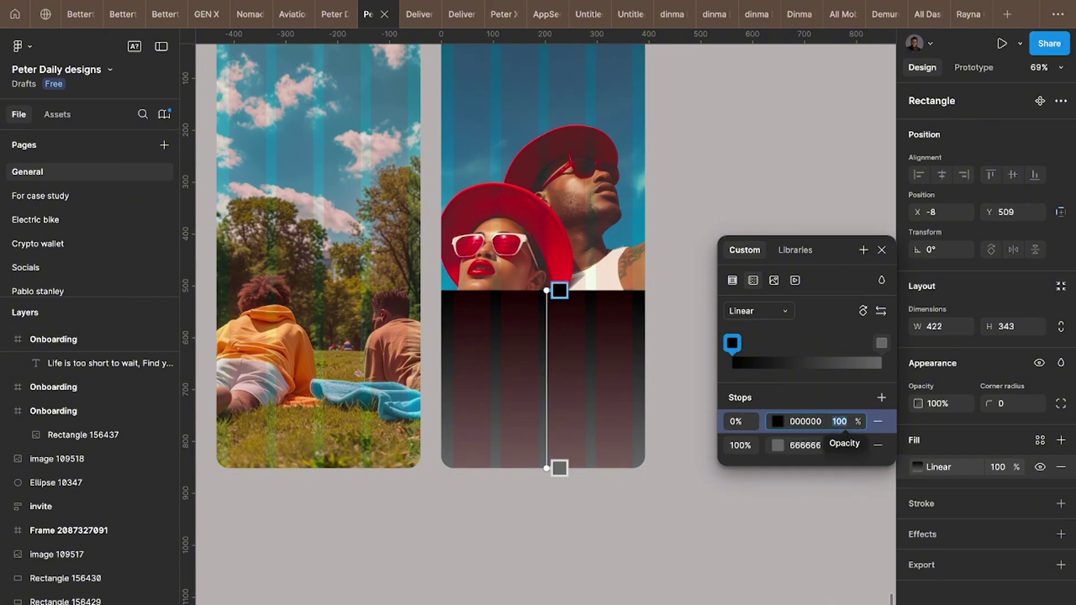
pyautogui.write('5')
pyautogui.click(777, 445)
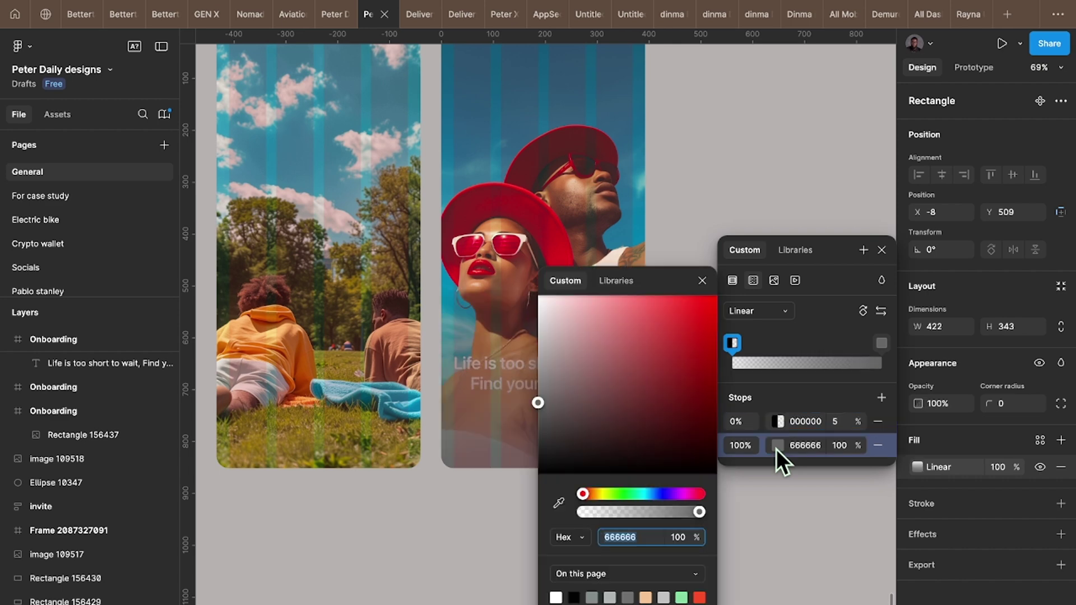
pyautogui.click(575, 444)
pyautogui.moveTo(510, 506); pyautogui.dragTo(488, 537)
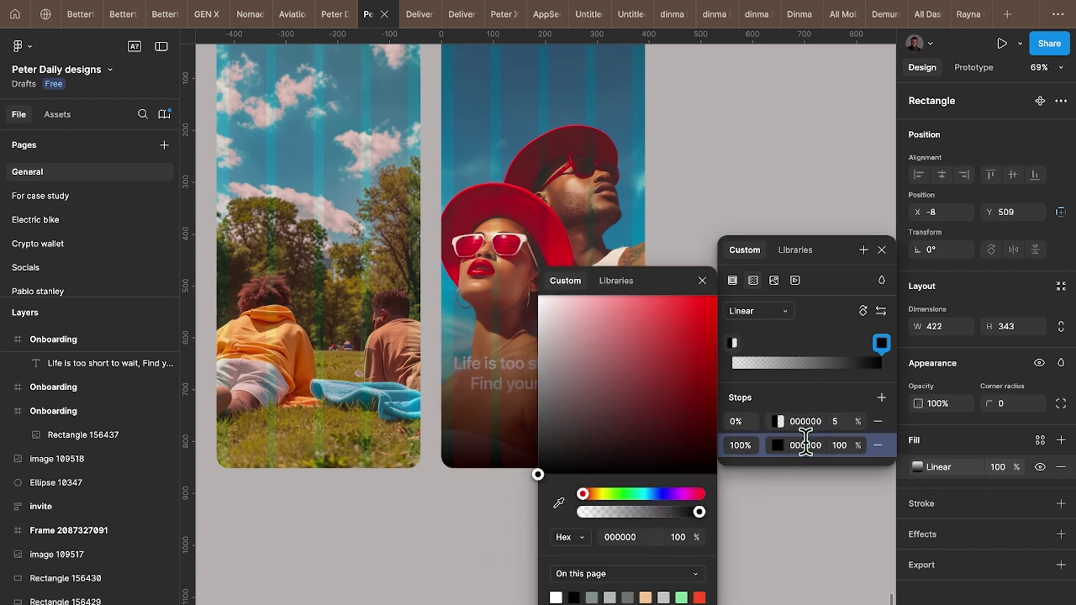
pyautogui.click(814, 506)
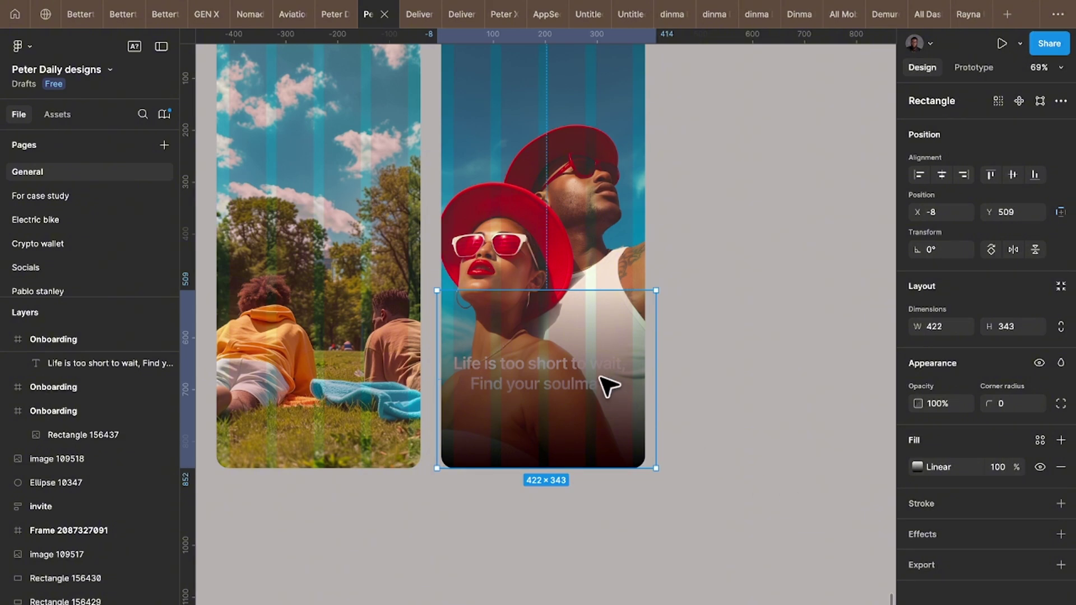
# Send the gradient rectangle to the back, behind the headline.
pyautogui.press('Escape')
pyautogui.click(588, 331)
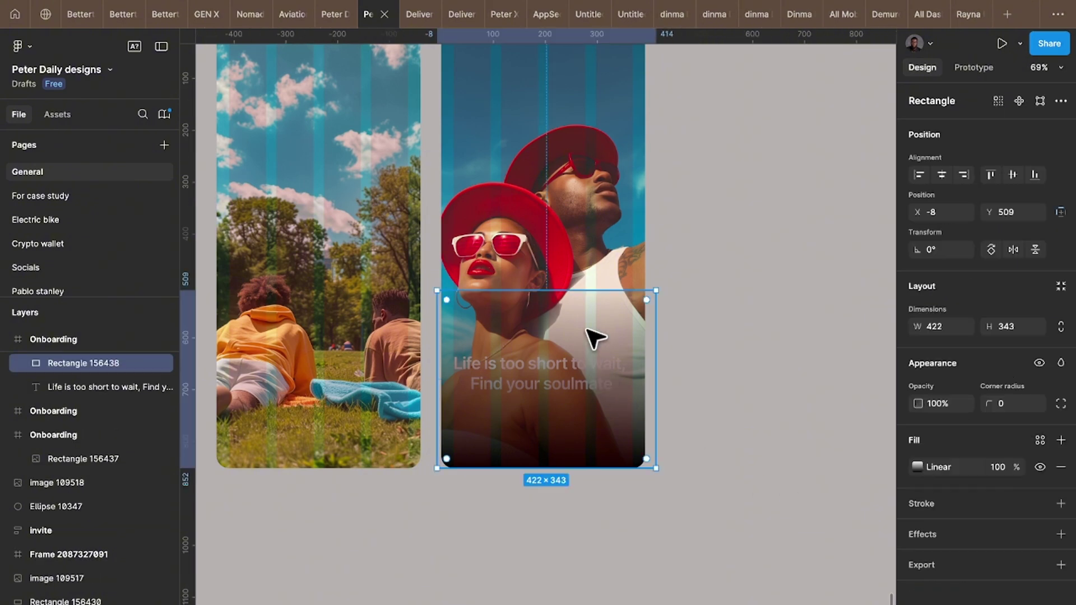
pyautogui.rightClick(522, 368)
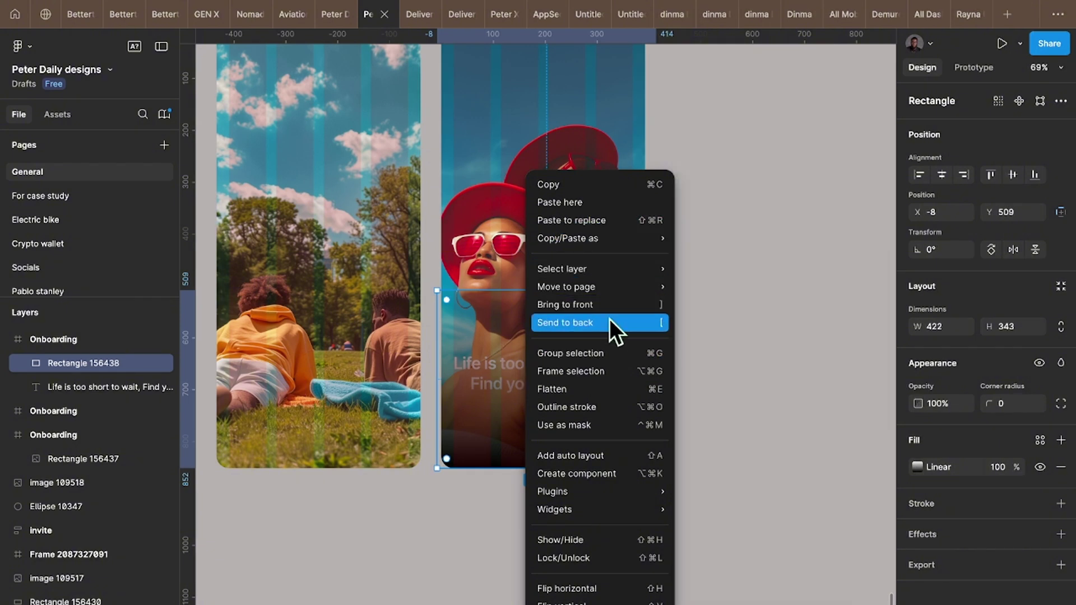
pyautogui.click(610, 323)
pyautogui.click(711, 391)
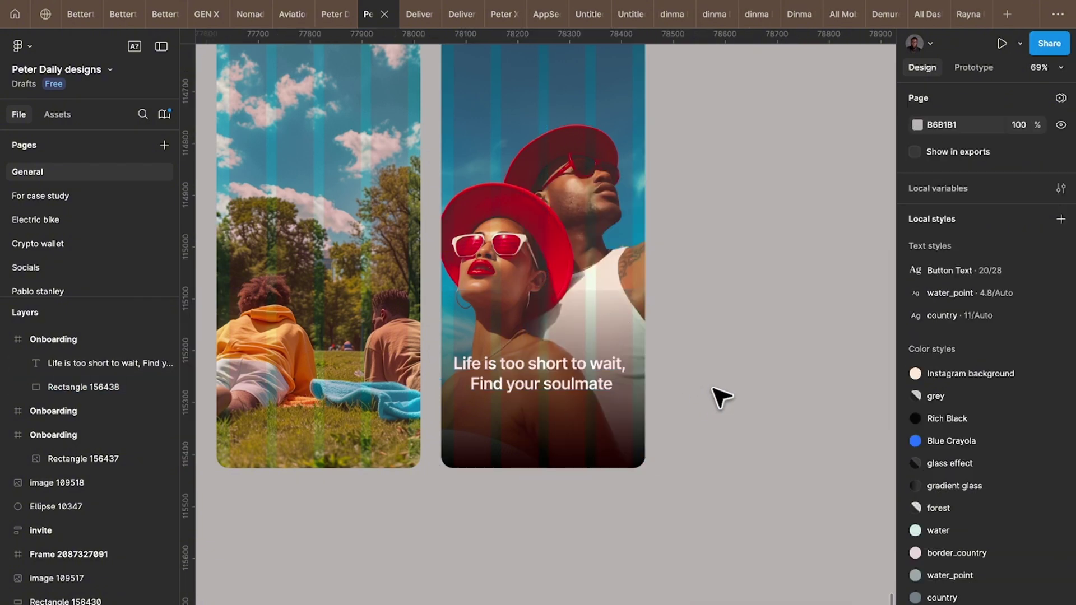
pyautogui.scroll(2, 675, 392)
pyautogui.hscroll(1, 674, 392)
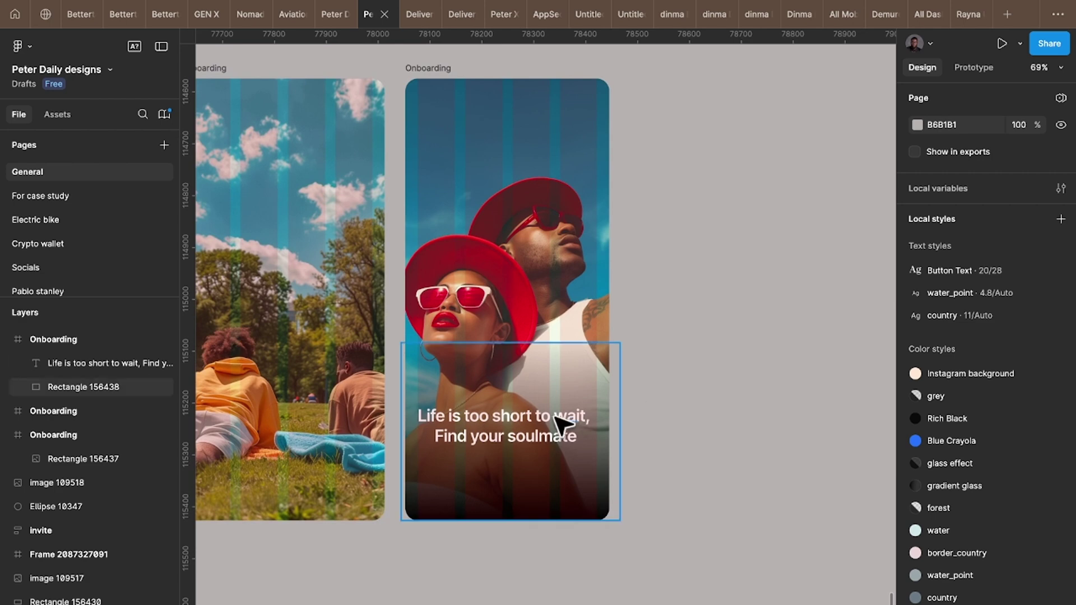
pyautogui.click(563, 358)
# Replace the overlay rectangle with a 000000 frame fill at 10% opacity above the photo.
pyautogui.press('Delete')
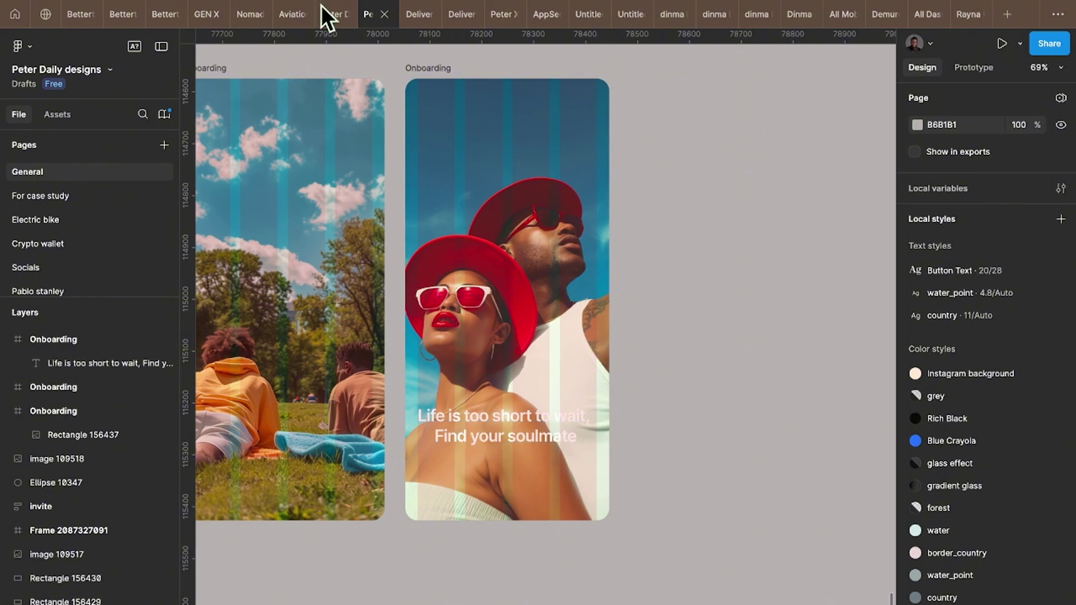
pyautogui.click(428, 69)
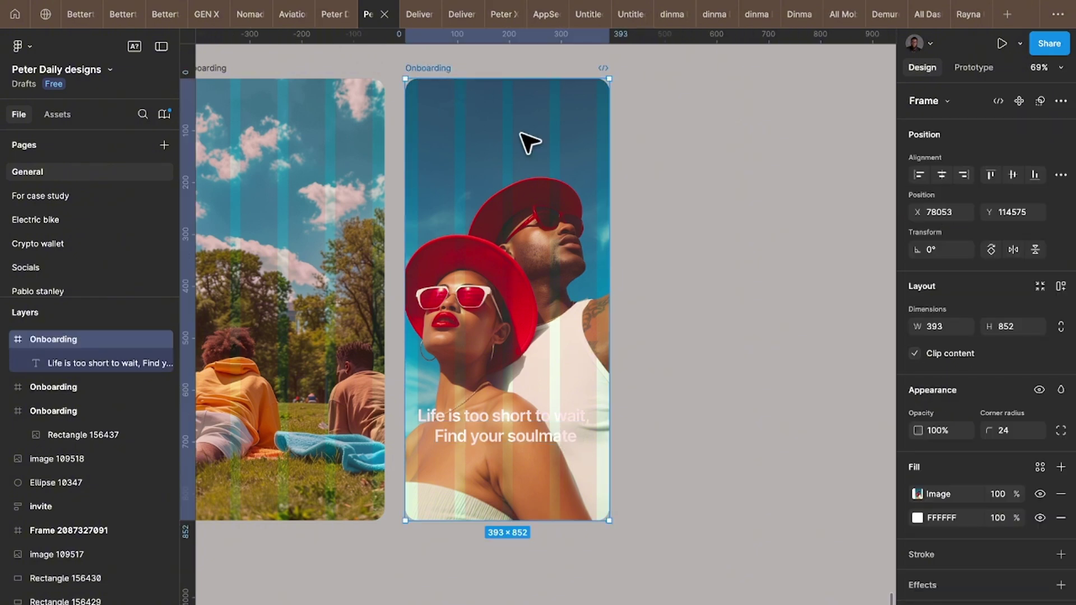
pyautogui.click(917, 519)
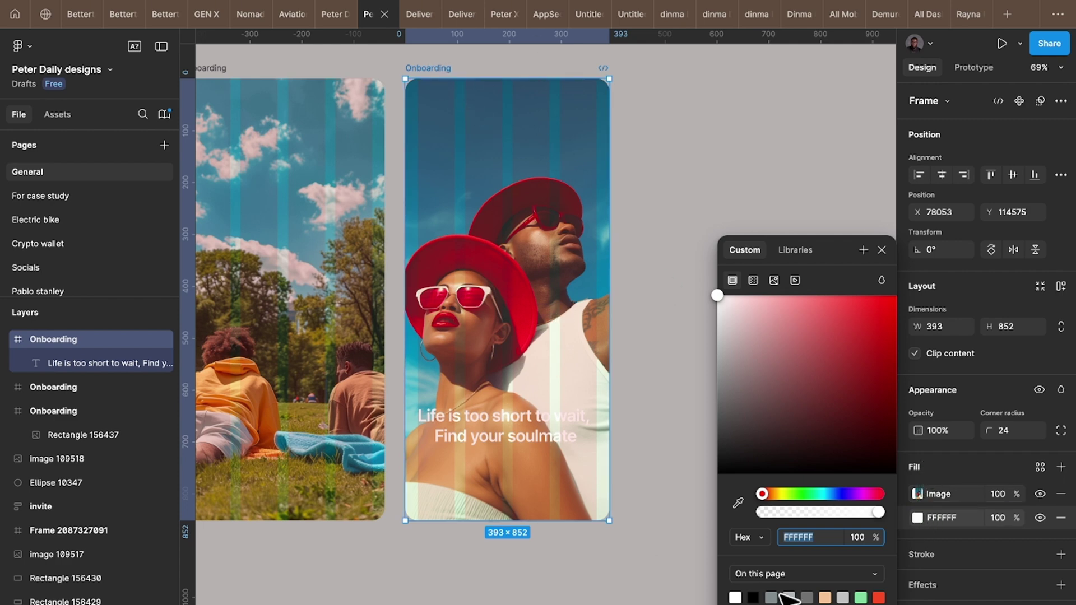
pyautogui.write('000000')
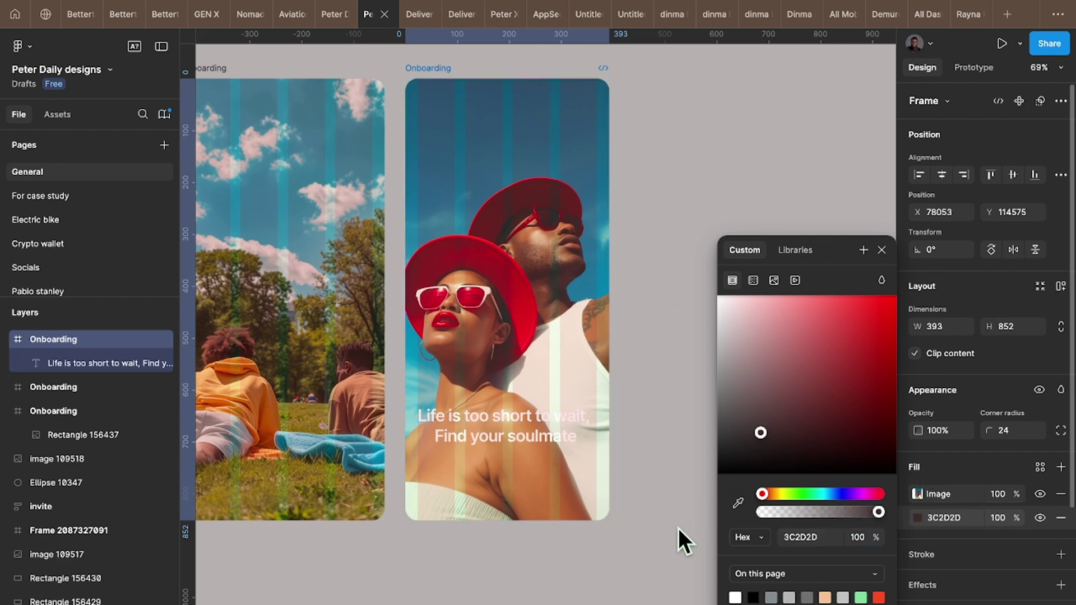
pyautogui.press('Return')
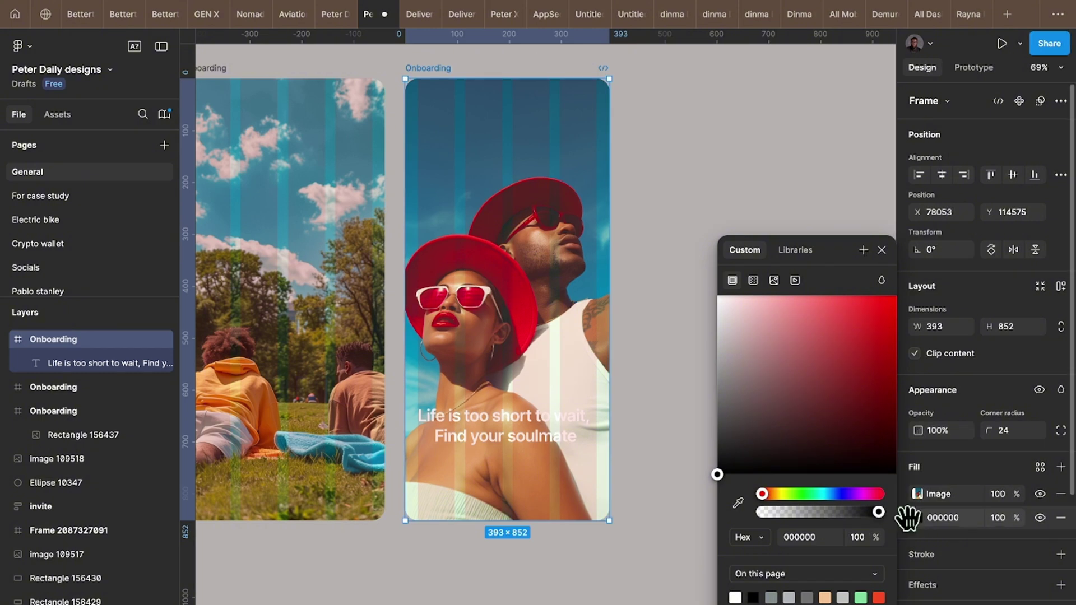
pyautogui.moveTo(918, 517); pyautogui.dragTo(908, 485)
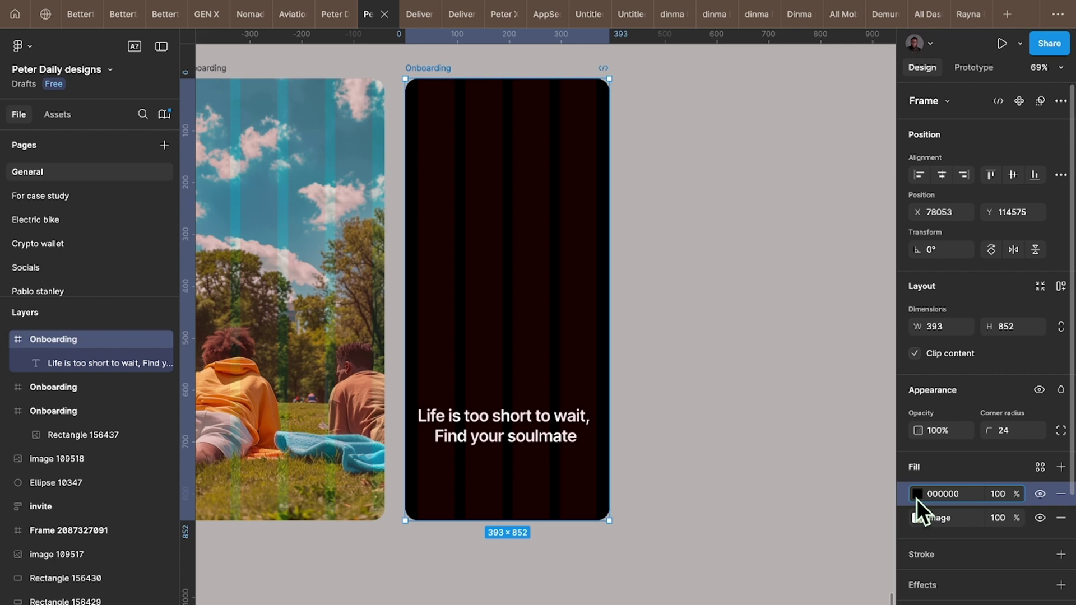
pyautogui.click(999, 494)
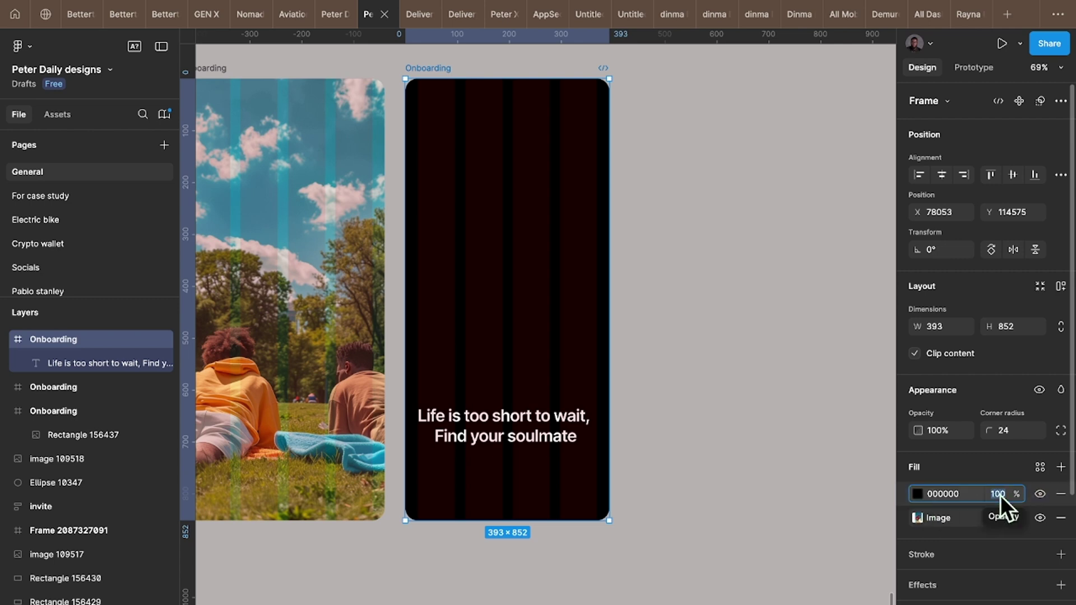
pyautogui.write('10')
pyautogui.press('Return')
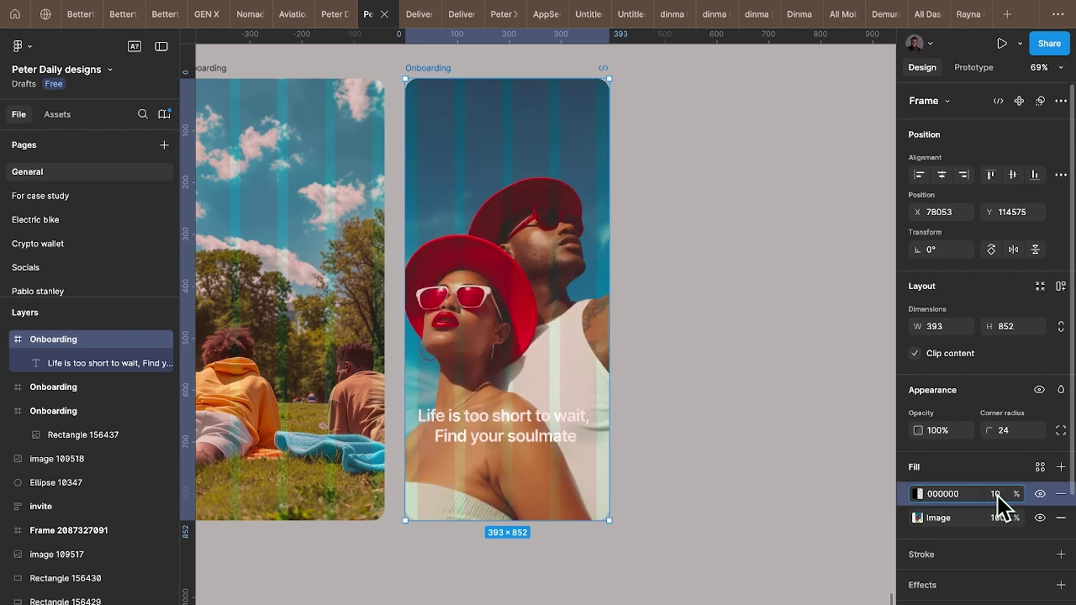
# Make the black fill a linear gradient with a 10% start and end stop at 58%.
pyautogui.click(920, 495)
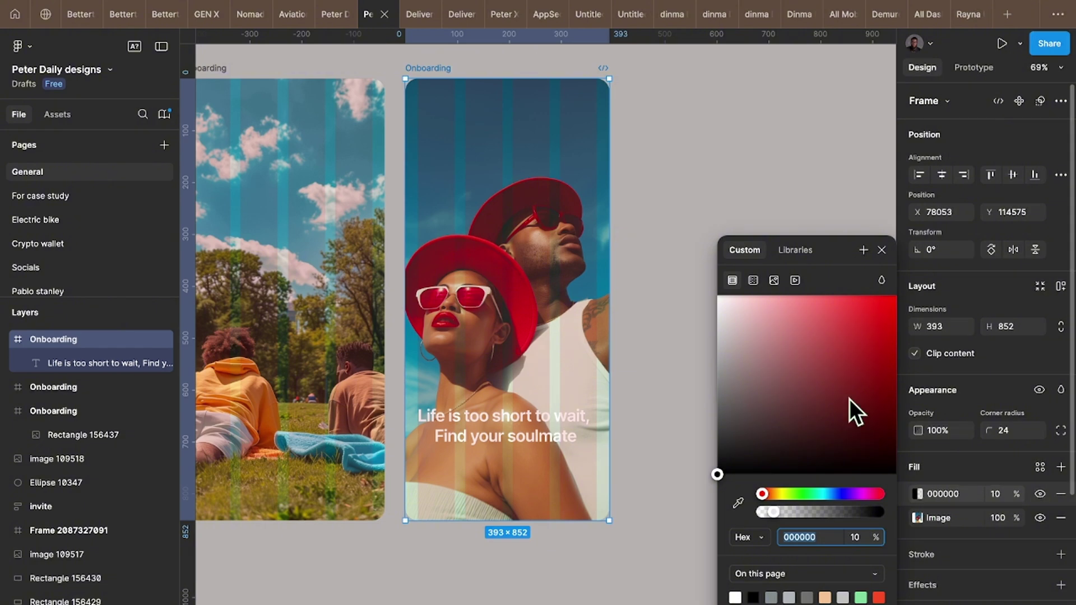
pyautogui.click(757, 282)
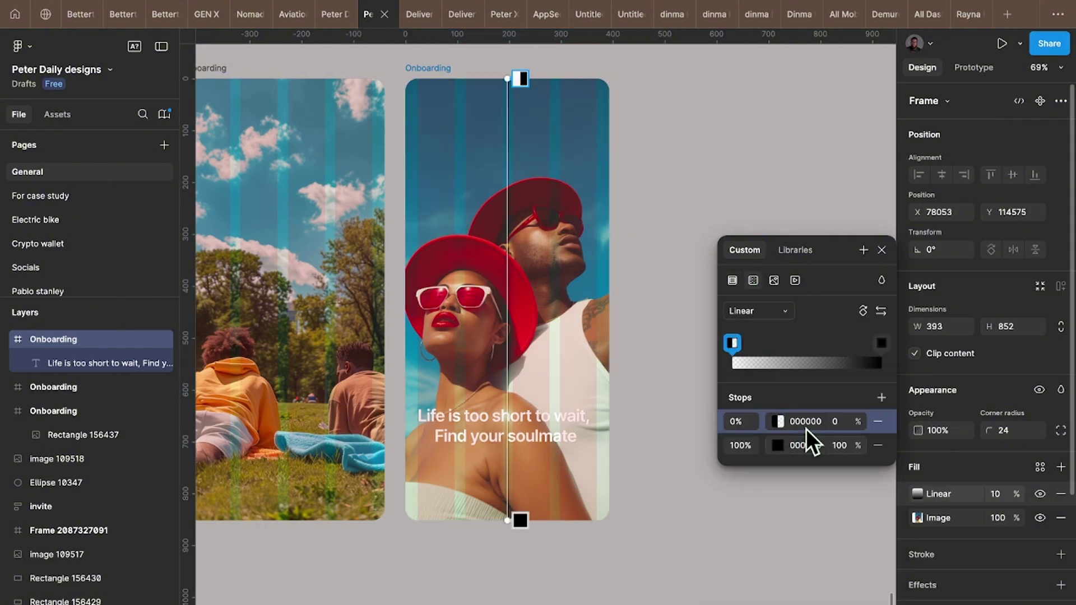
pyautogui.click(843, 423)
pyautogui.write('10')
pyautogui.press('Return')
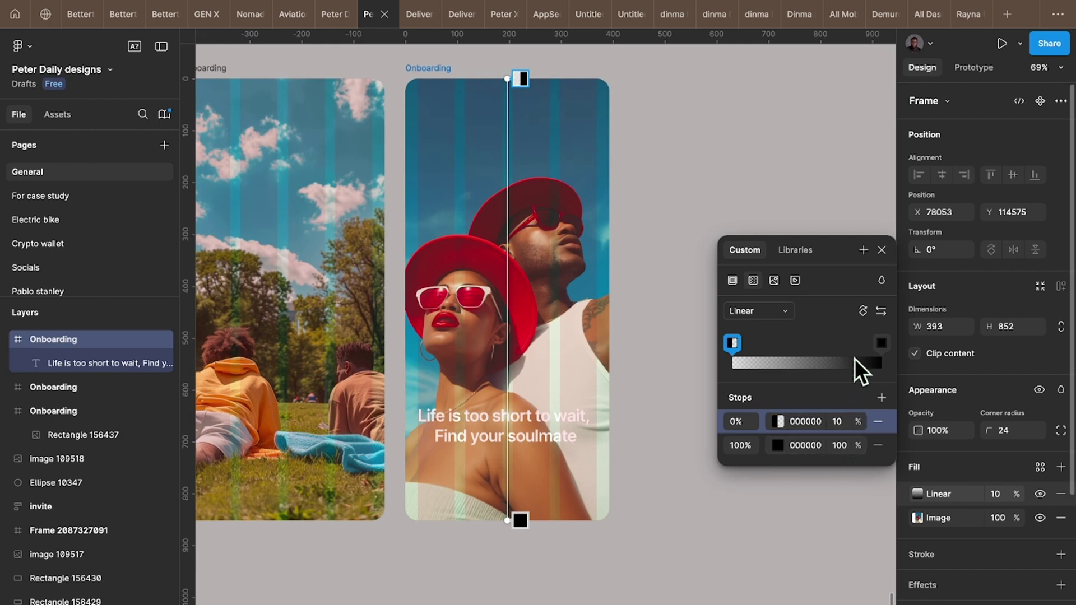
pyautogui.click(882, 342)
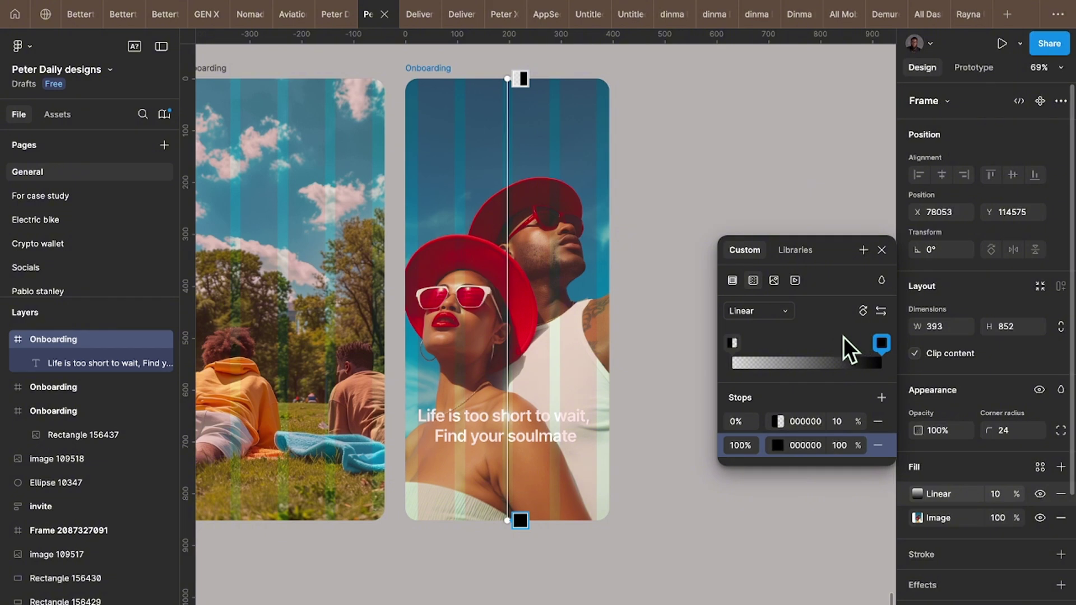
pyautogui.moveTo(843, 337); pyautogui.dragTo(822, 331)
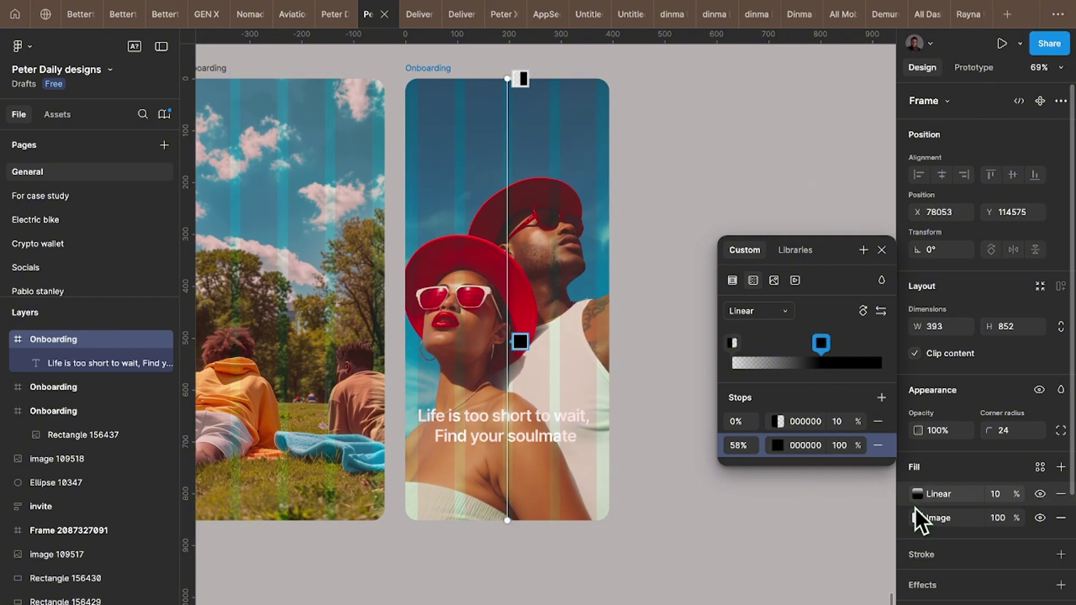
pyautogui.click(905, 516)
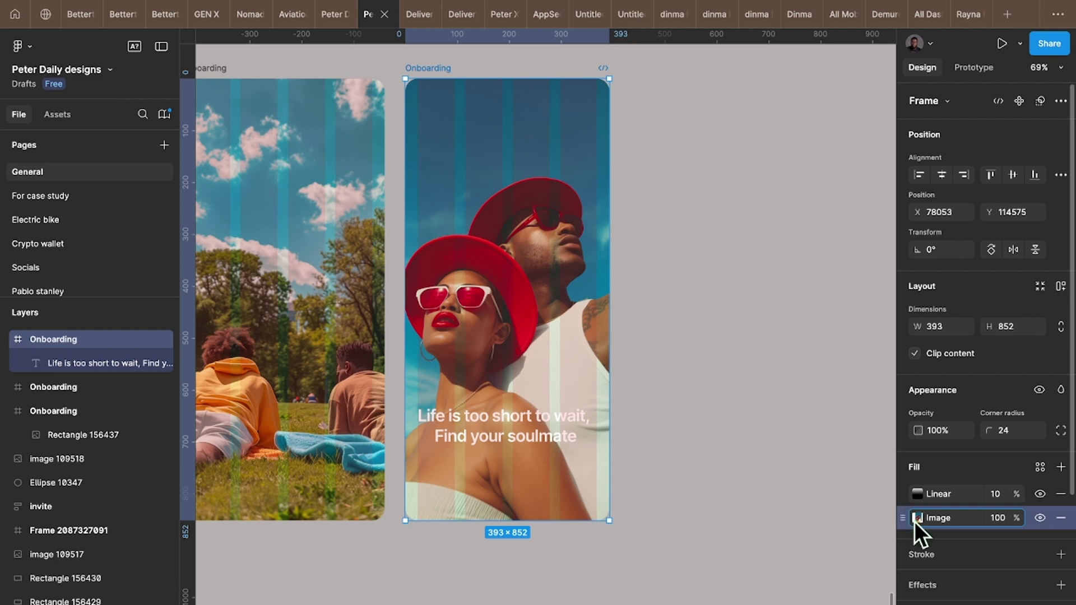
# Lower the red-hat photo fill's exposure slightly to darken it, then select the headline.
pyautogui.click(917, 519)
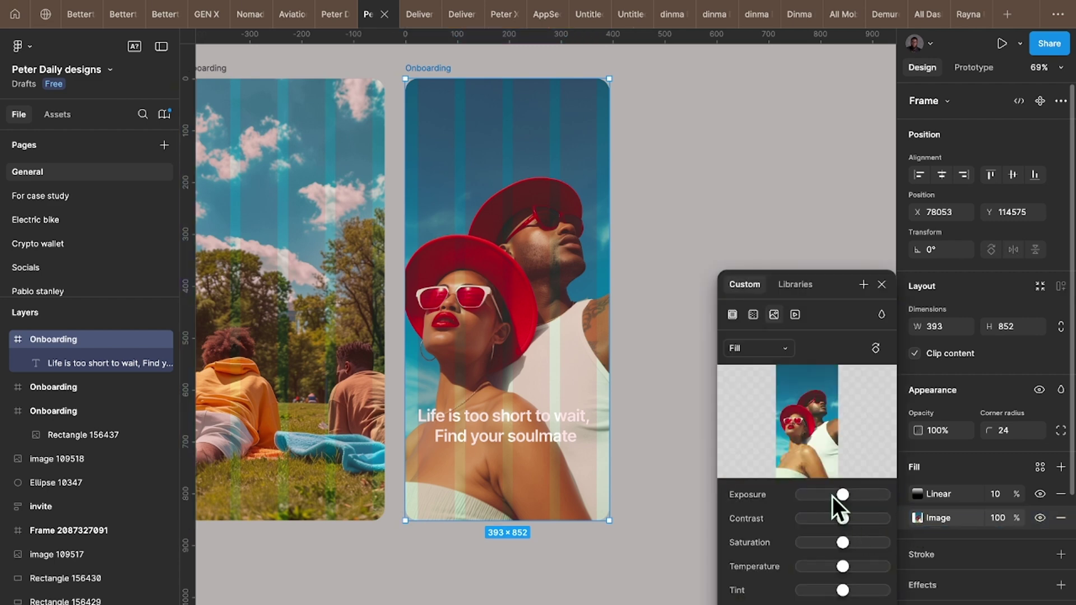
pyautogui.moveTo(844, 495); pyautogui.dragTo(856, 498)
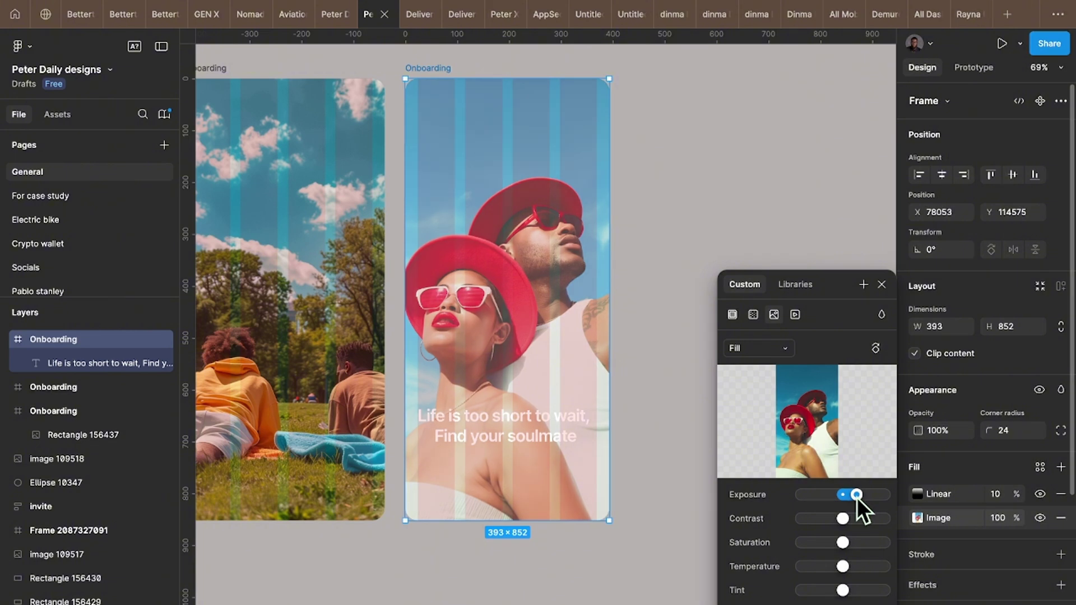
pyautogui.click(833, 493)
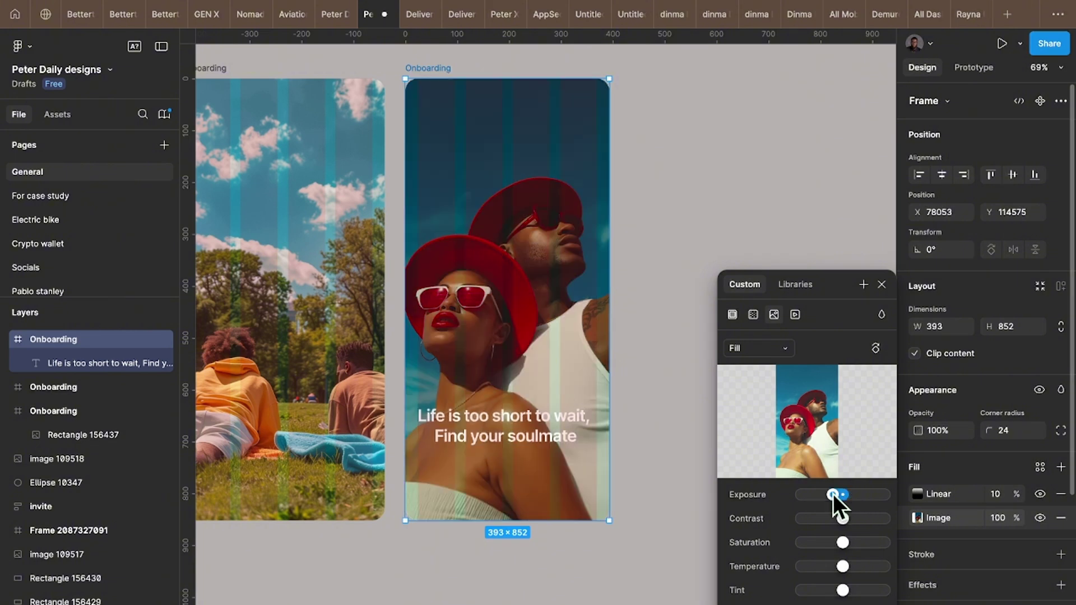
pyautogui.click(841, 494)
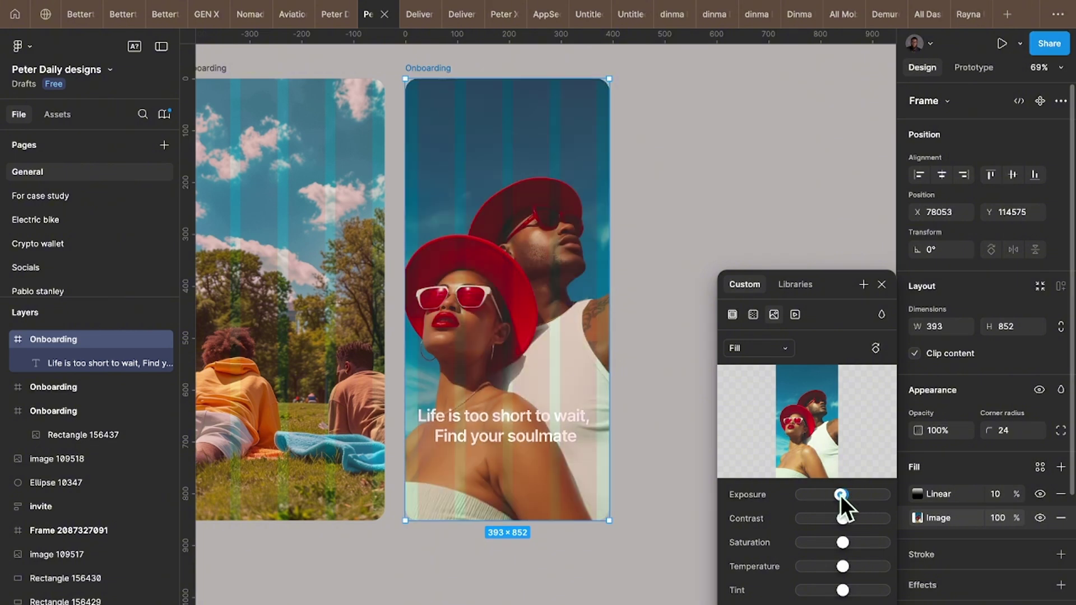
pyautogui.click(836, 493)
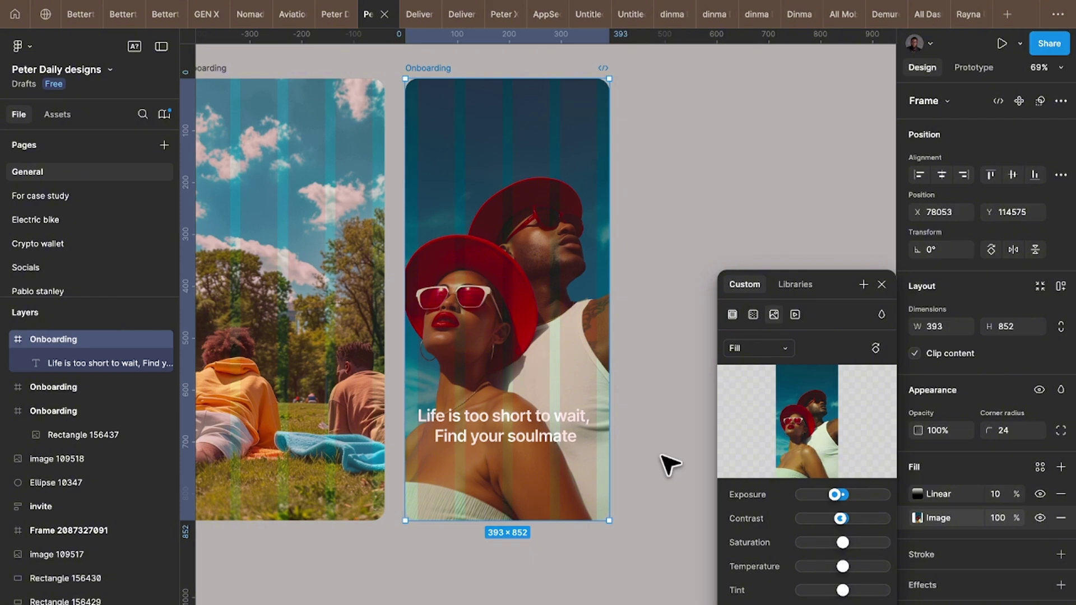
pyautogui.click(545, 435)
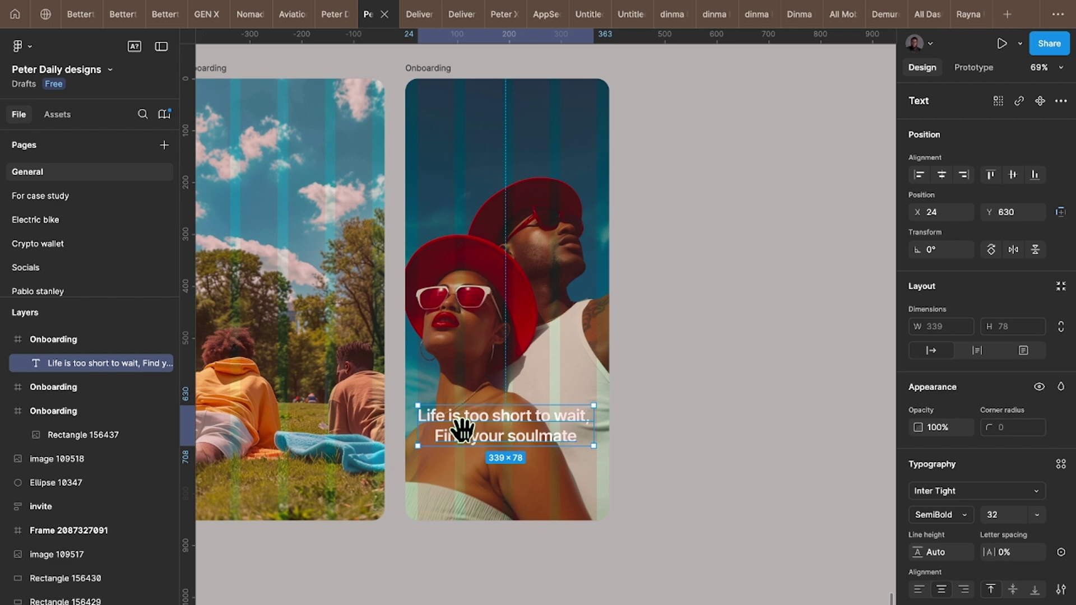
# Move the headline higher in the red-hat Onboarding frame.
pyautogui.click(619, 443)
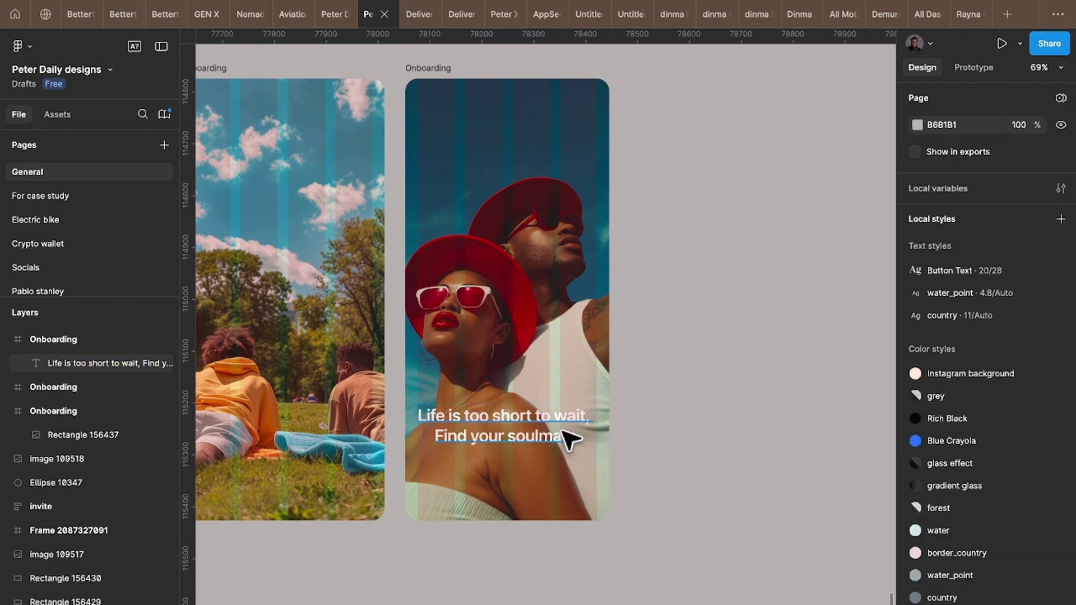
pyautogui.click(563, 431)
pyautogui.moveTo(563, 432); pyautogui.dragTo(567, 412)
pyautogui.click(675, 468)
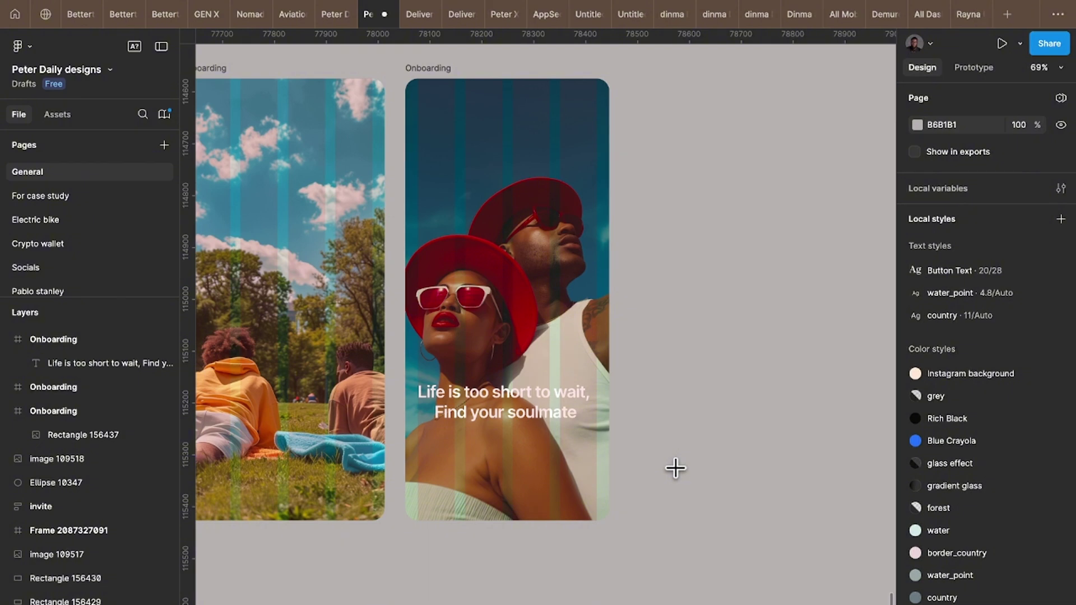
# Add a text layer: 'Your soul is waiting for you to join us, meet the love of your life here'.
pyautogui.press('t')
pyautogui.click(677, 469)
pyautogui.write('Y')
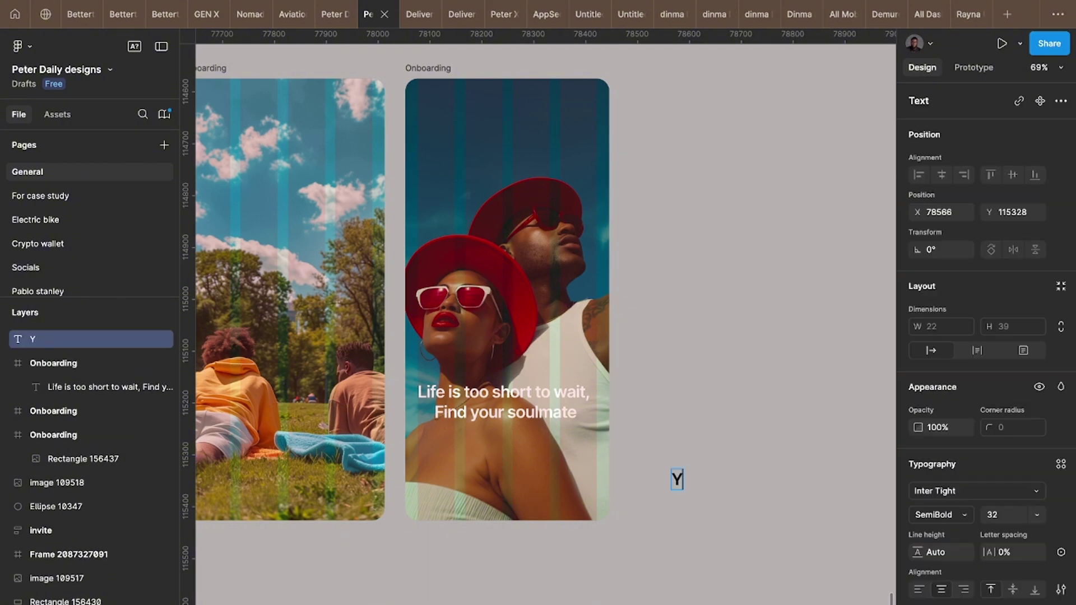
pyautogui.write('our soul')
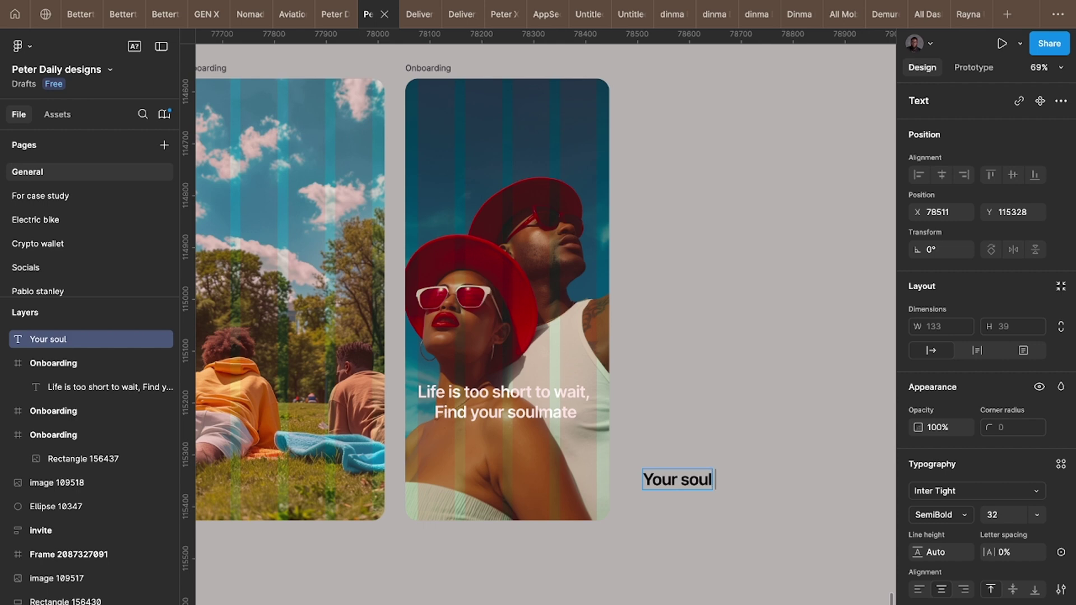
pyautogui.write(' is waitin')
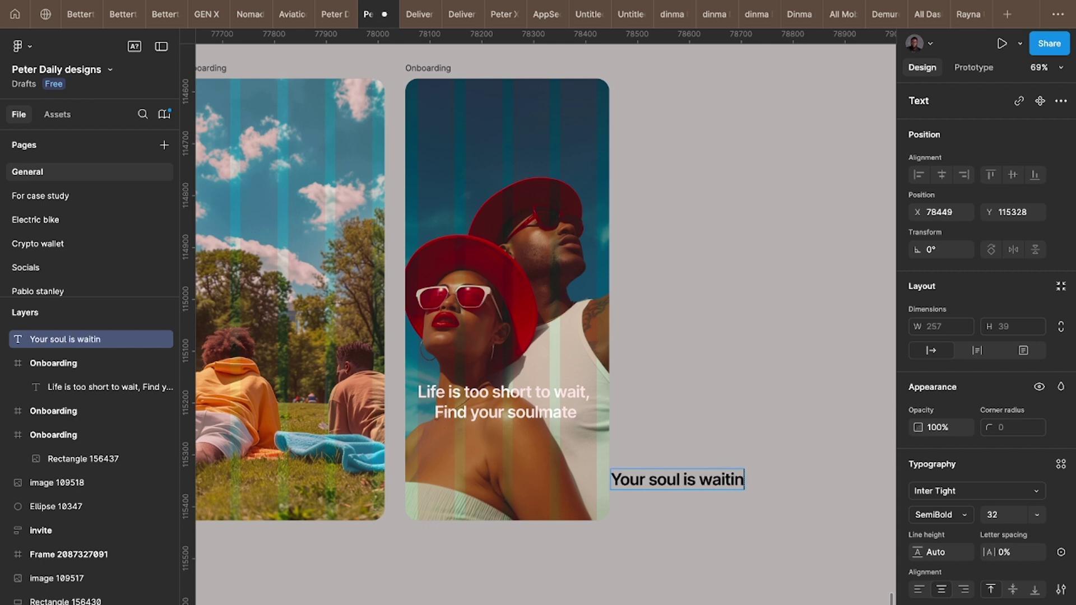
pyautogui.write('g for you')
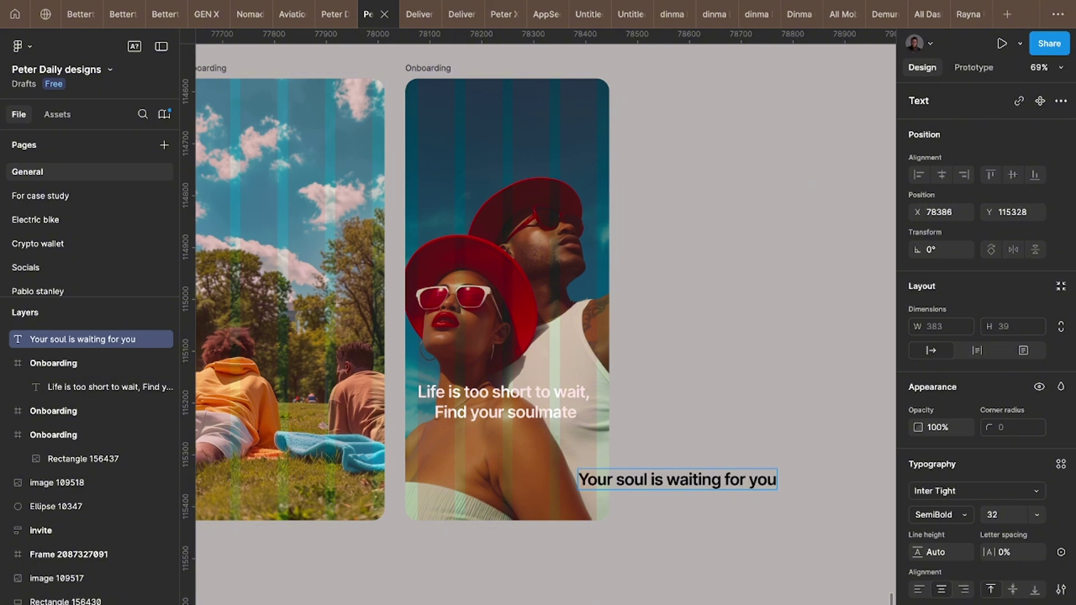
pyautogui.write(' to joi')
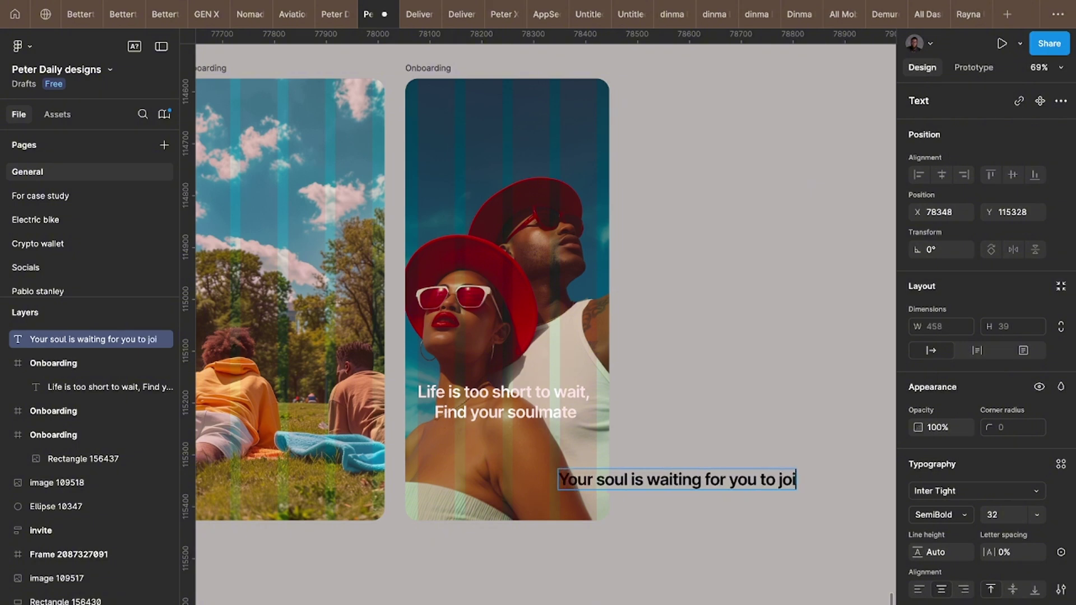
pyautogui.write('n us,')
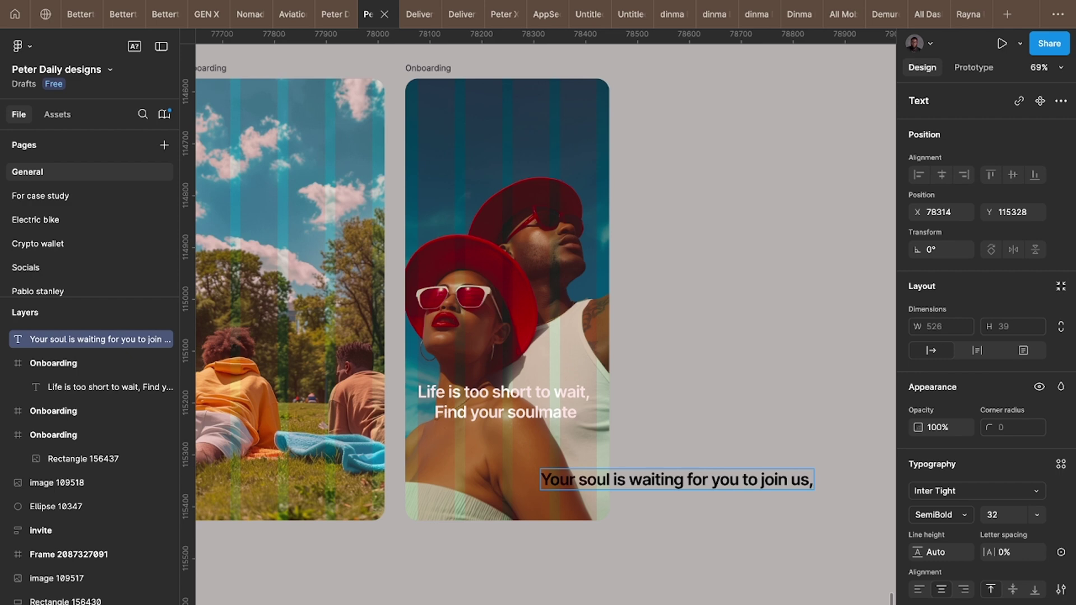
pyautogui.write(' meet the')
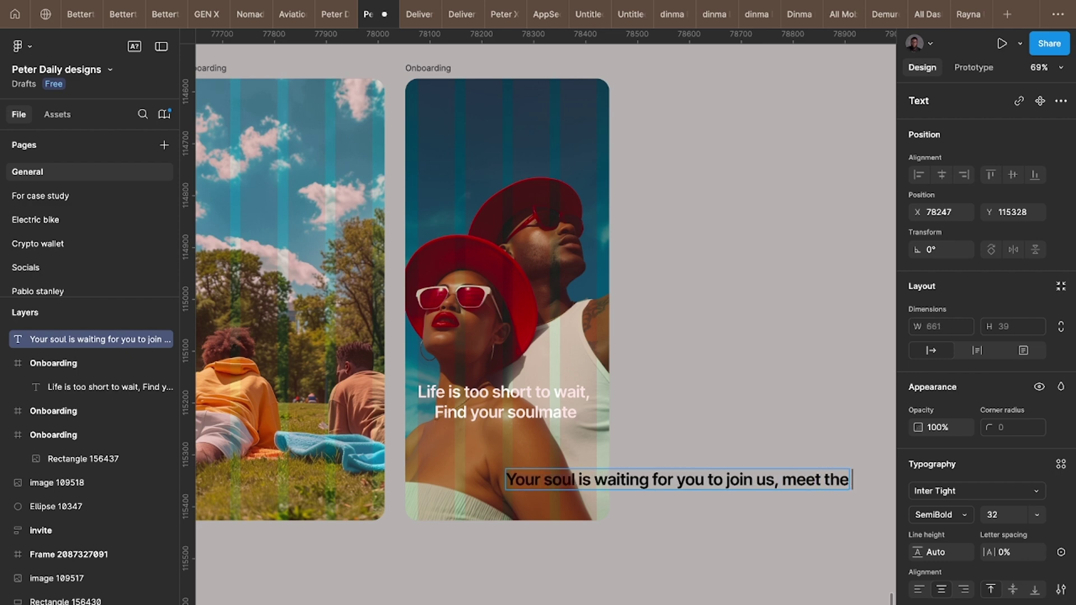
pyautogui.write(' love of your')
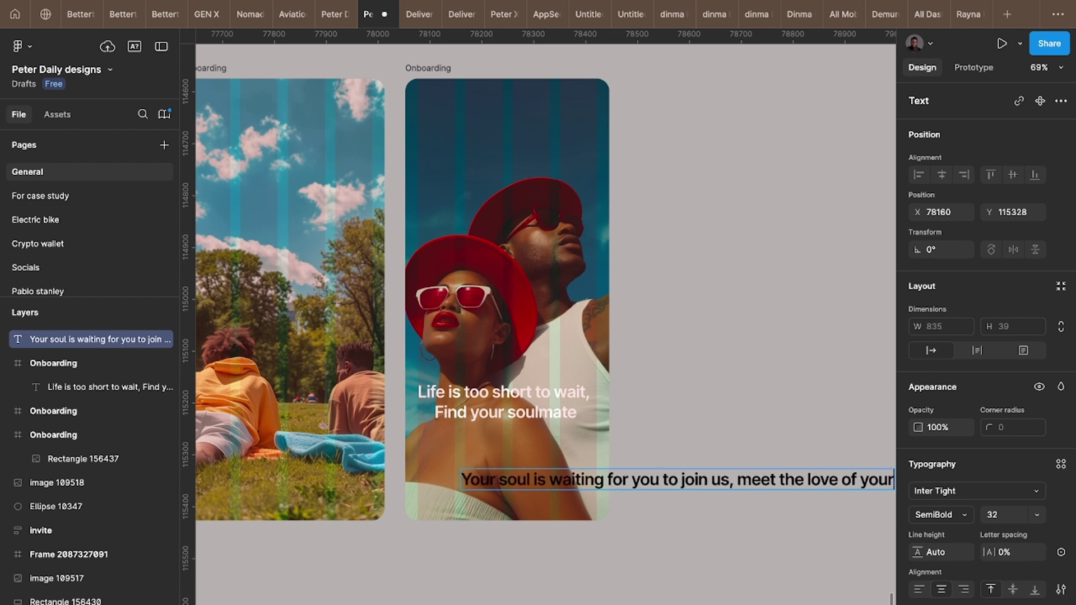
pyautogui.write(' life here')
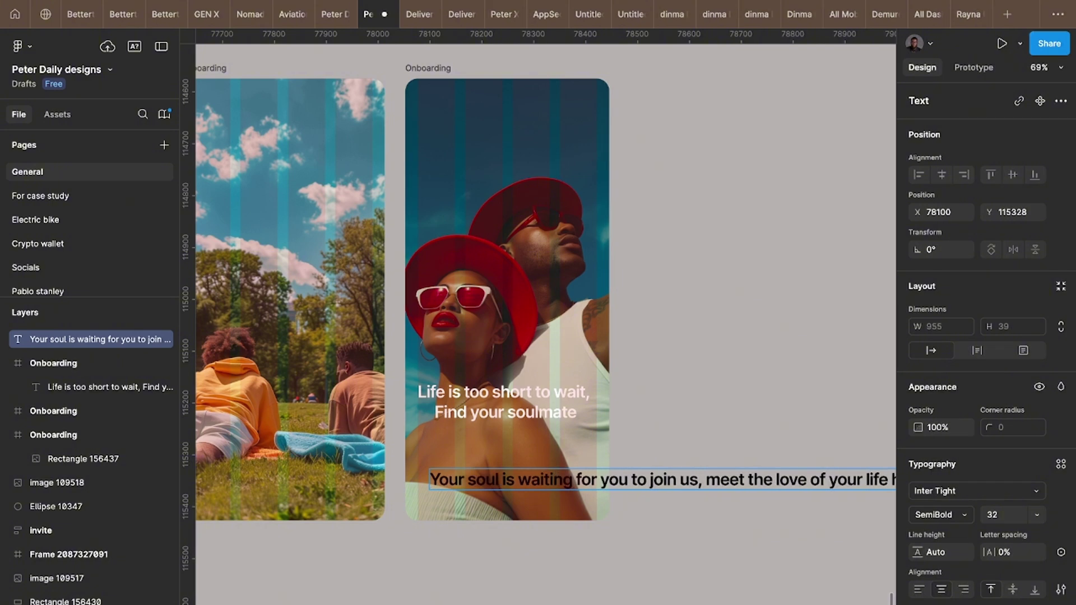
pyautogui.press('Escape')
# Set the subtitle to Regular weight, size 16, in white.
pyautogui.click(944, 517)
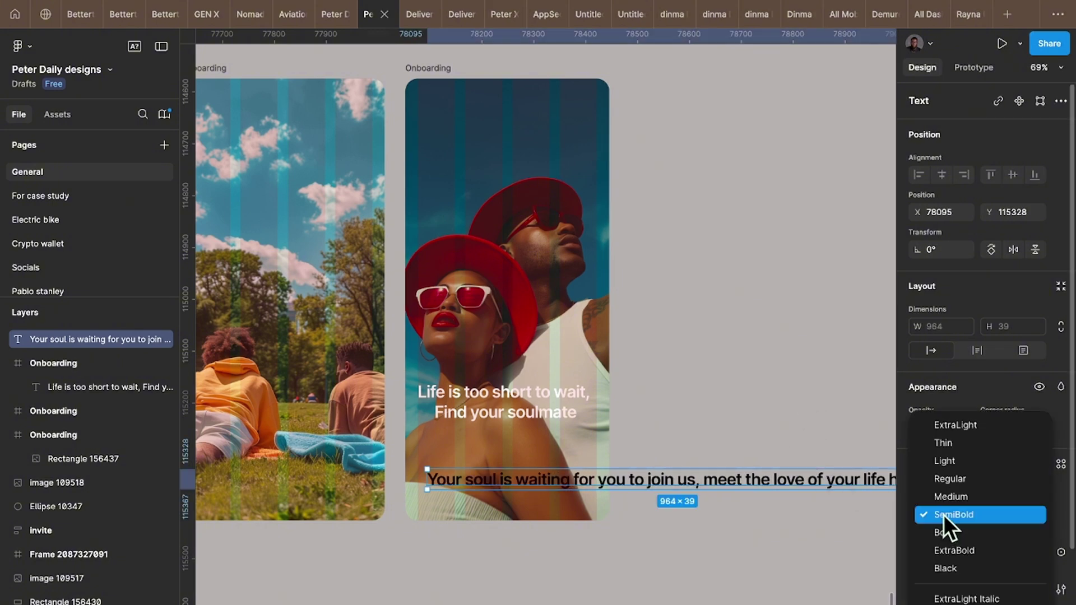
pyautogui.click(940, 481)
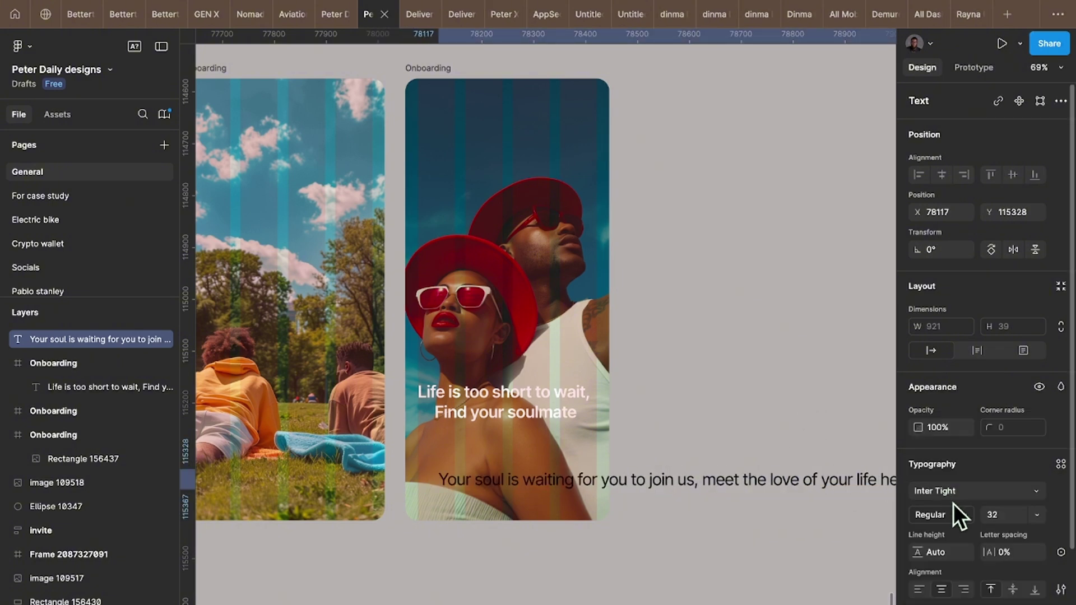
pyautogui.click(997, 513)
pyautogui.write('16')
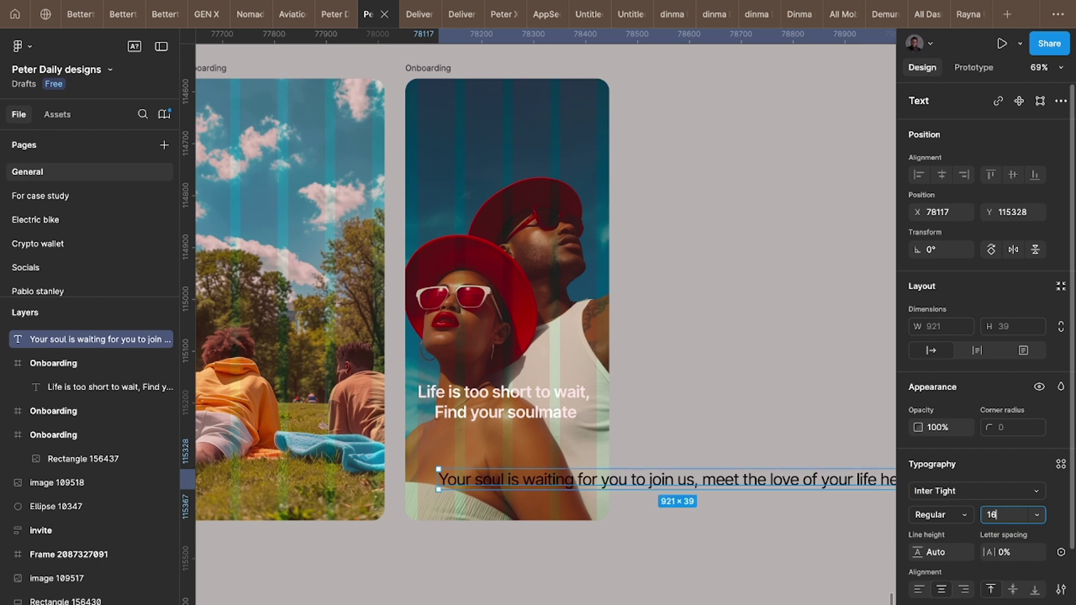
pyautogui.press('Return')
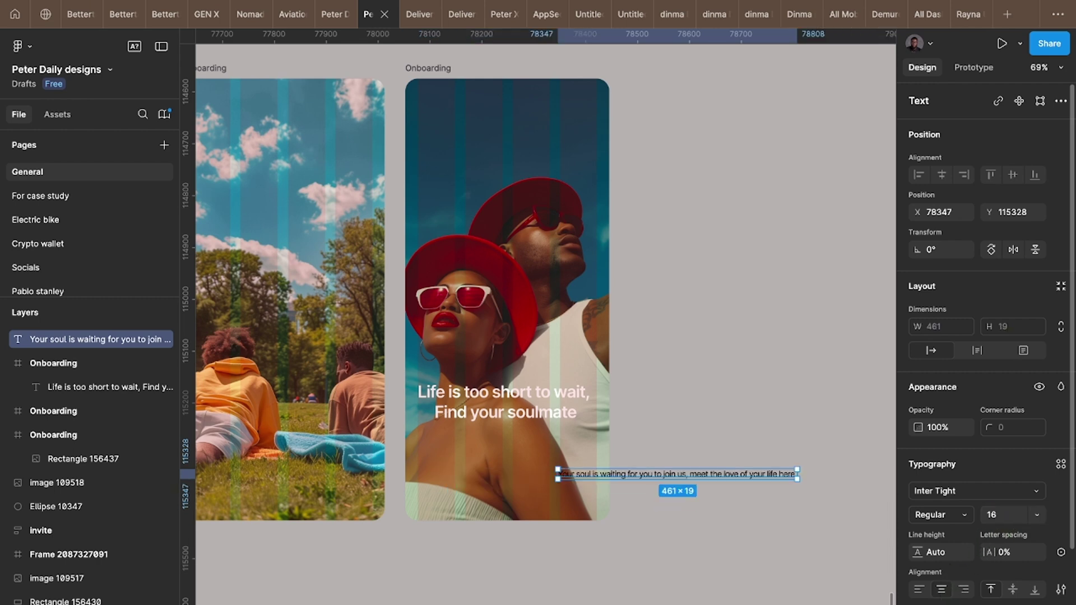
pyautogui.moveTo(827, 412); pyautogui.dragTo(687, 239)
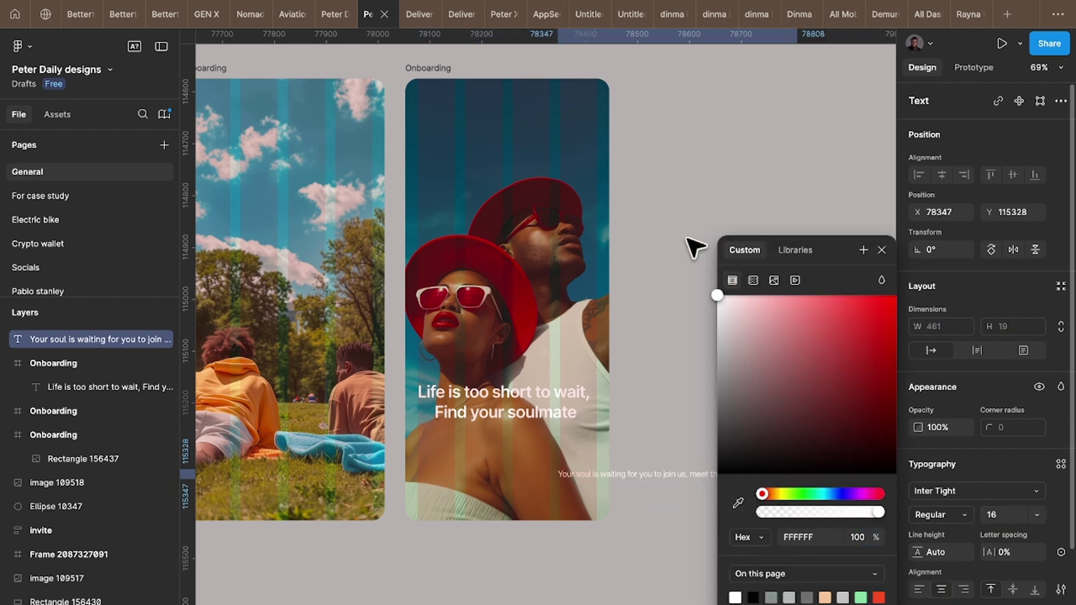
pyautogui.click(675, 445)
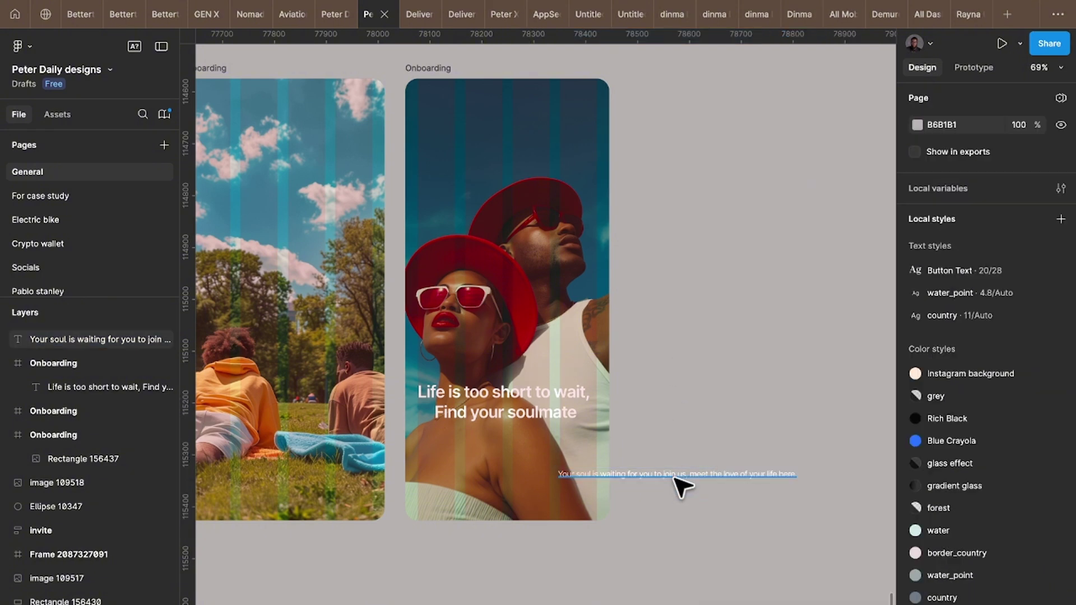
# Place the subtitle in the Onboarding frame under the headline, narrowed to two lines.
pyautogui.moveTo(675, 477); pyautogui.dragTo(795, 447)
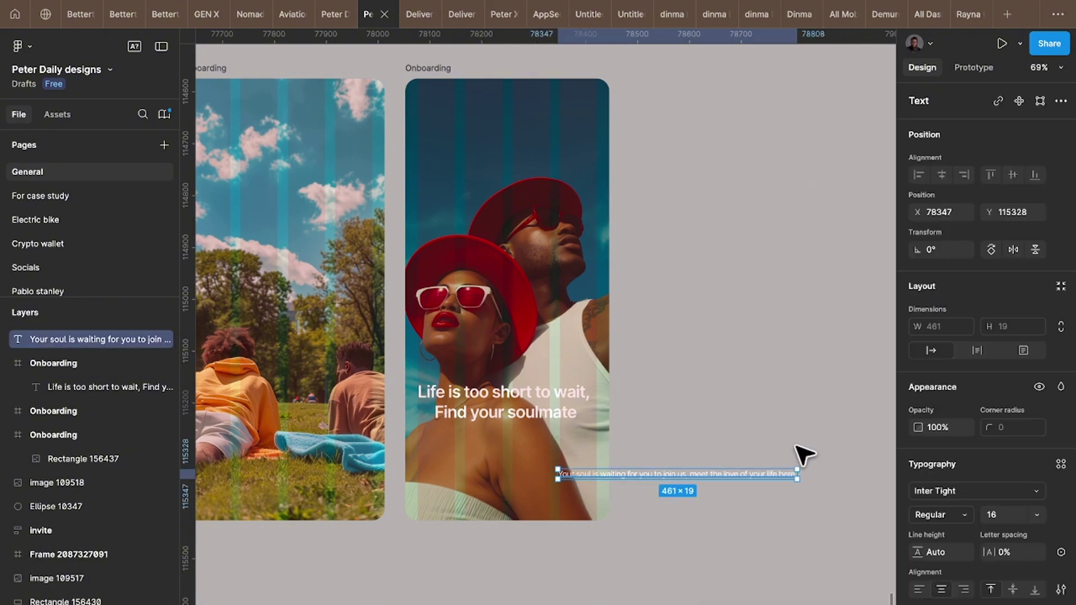
pyautogui.click(749, 405)
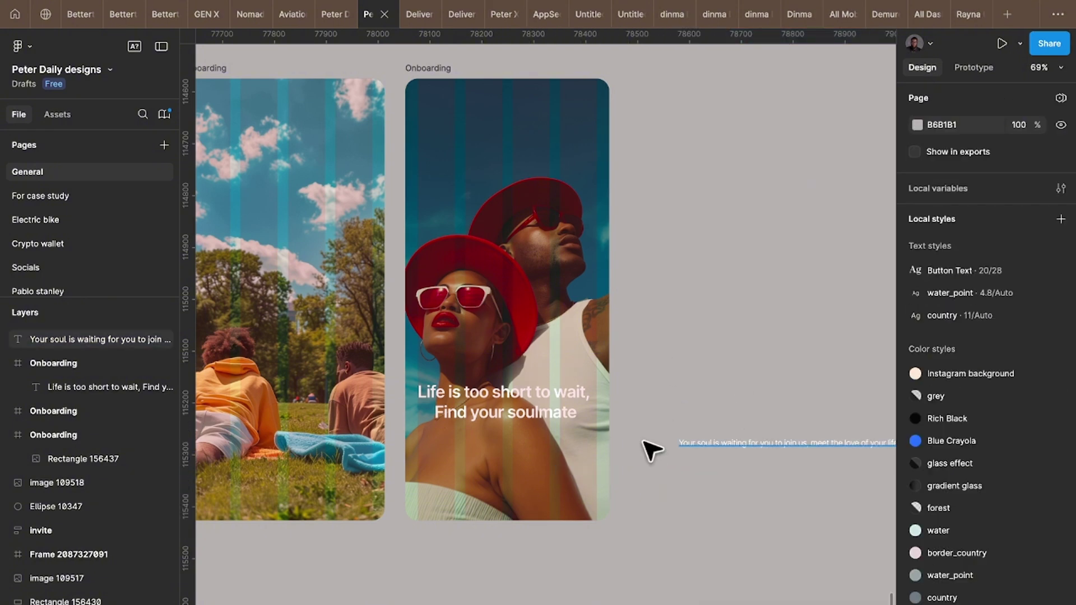
pyautogui.click(690, 443)
pyautogui.moveTo(689, 443); pyautogui.dragTo(493, 437)
pyautogui.moveTo(481, 436); pyautogui.dragTo(471, 433)
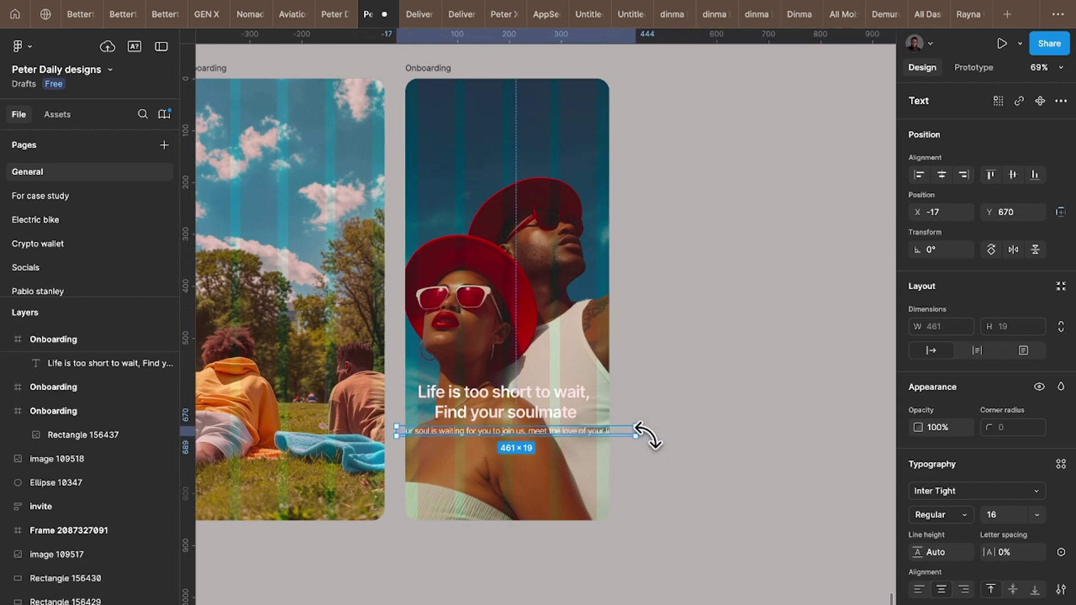
pyautogui.moveTo(637, 433); pyautogui.dragTo(534, 433)
# Nudge the subtitle down from Y 662 to Y 670, 8 px below the headline.
pyautogui.scroll(5, 533, 433)
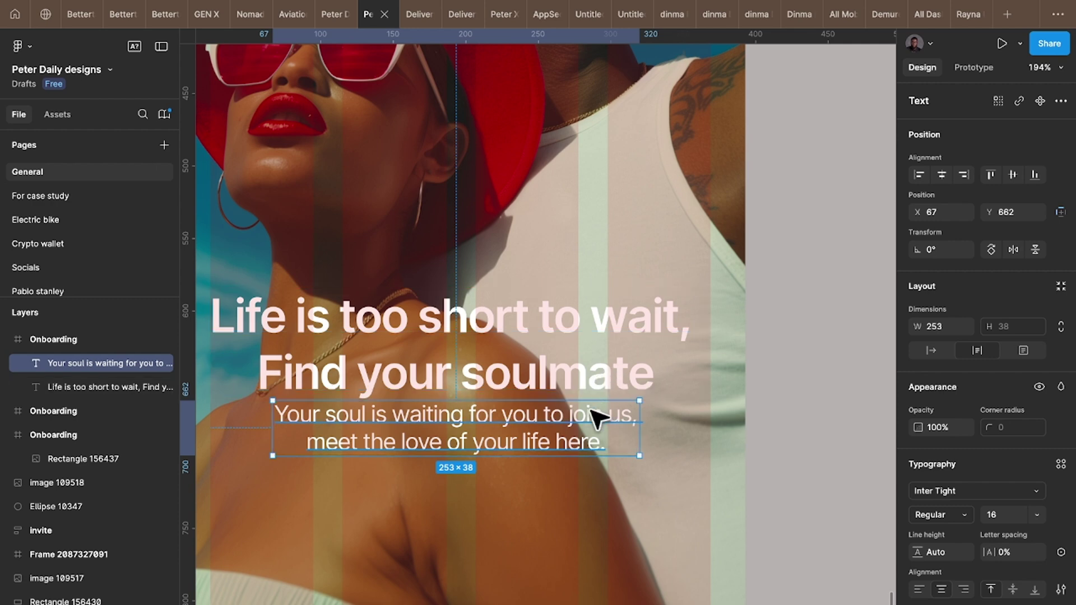
pyautogui.press('Down')
pyautogui.press('Down')
pyautogui.press('Down')
pyautogui.press('Down')
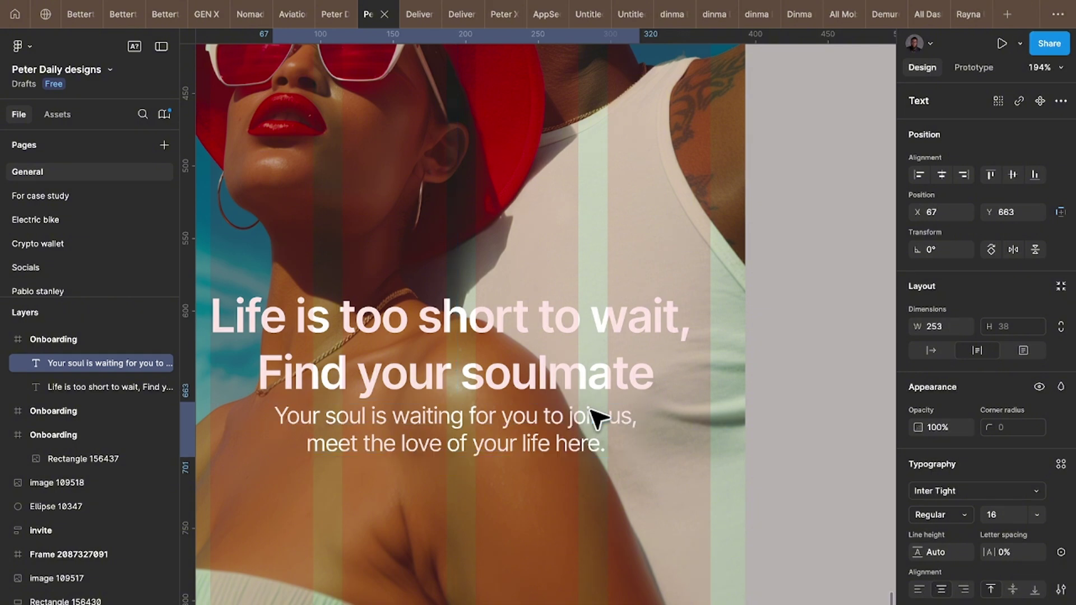
pyautogui.press('Down')
pyautogui.press('Down')
pyautogui.press('Down')
pyautogui.press('Down')
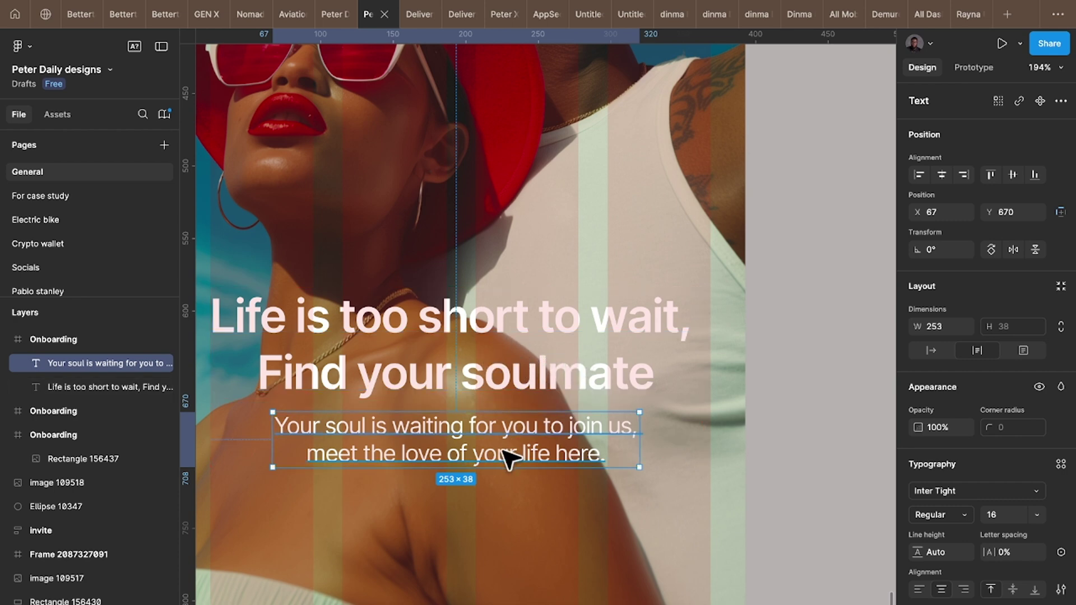
# Duplicate the subtitle below itself and change the copy's text to 'Get Started'.
pyautogui.moveTo(509, 459); pyautogui.dragTo(513, 516)
pyautogui.doubleClick(505, 507)
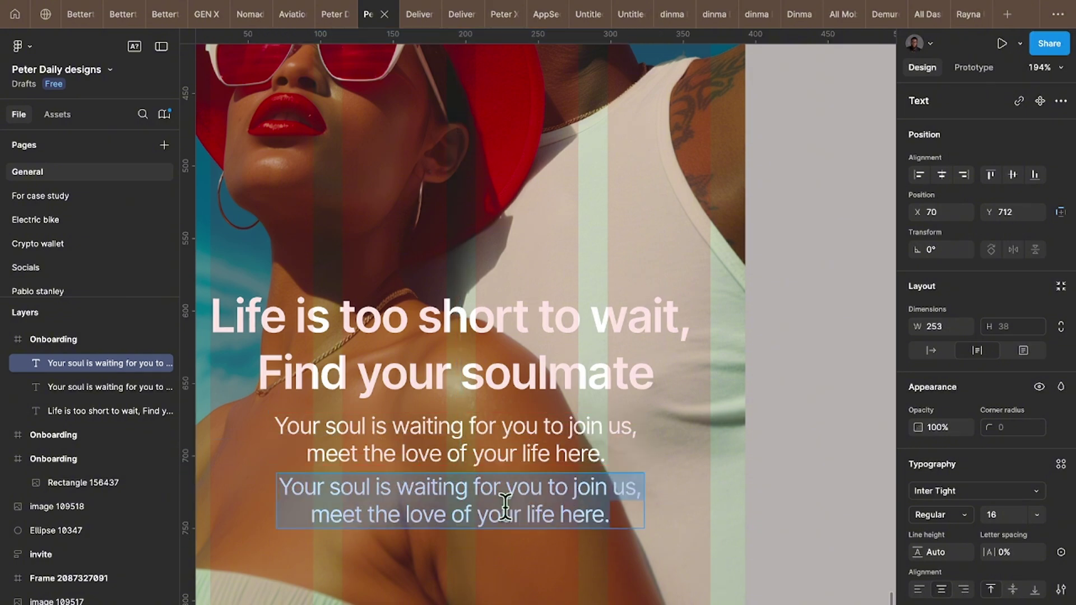
pyautogui.write('Ge')
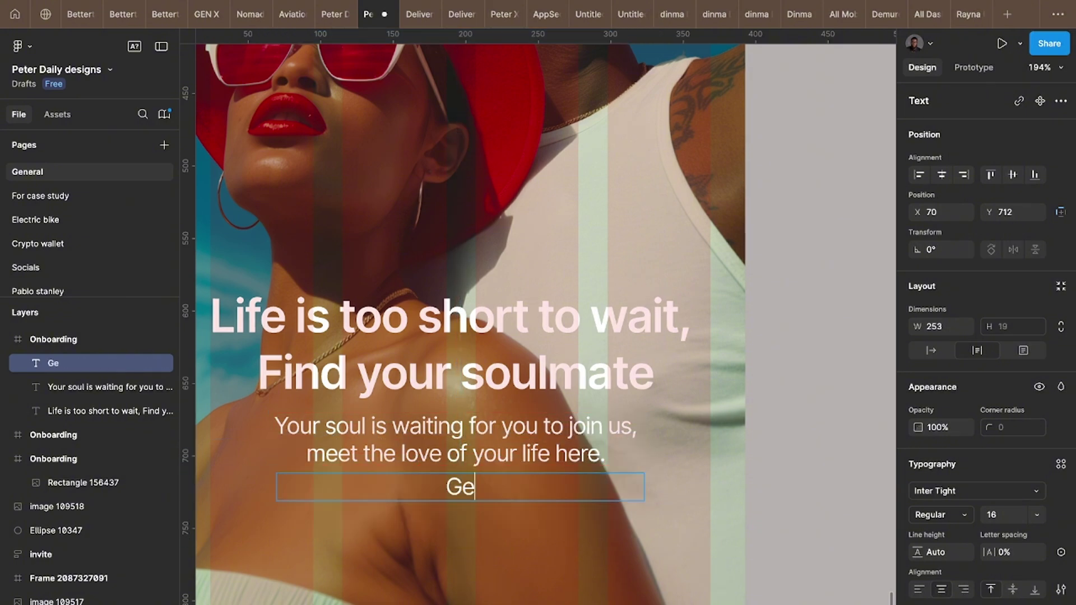
pyautogui.write('t Starte')
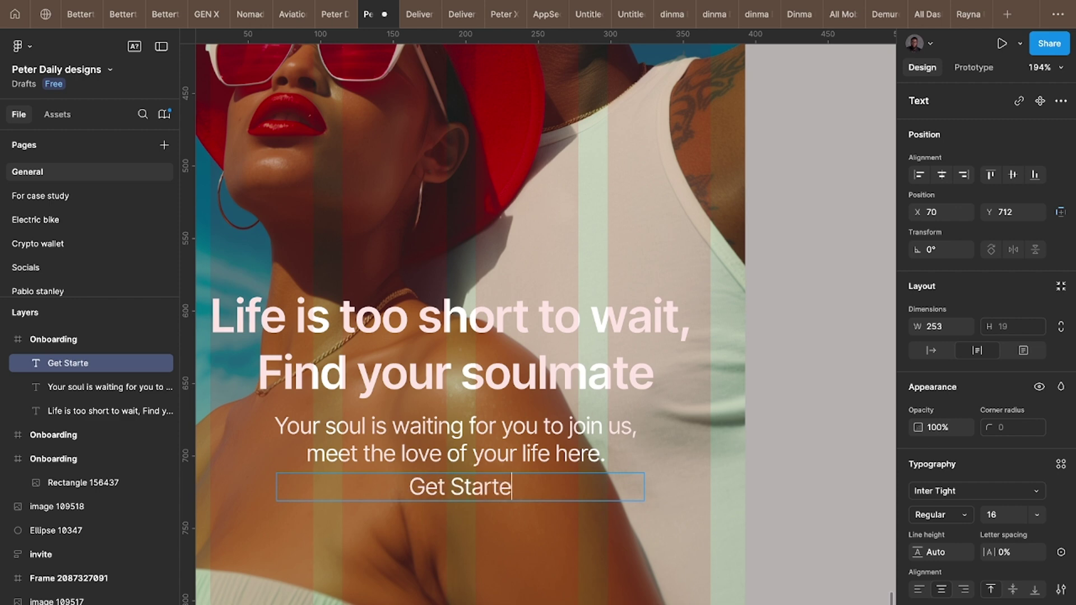
pyautogui.write('d now')
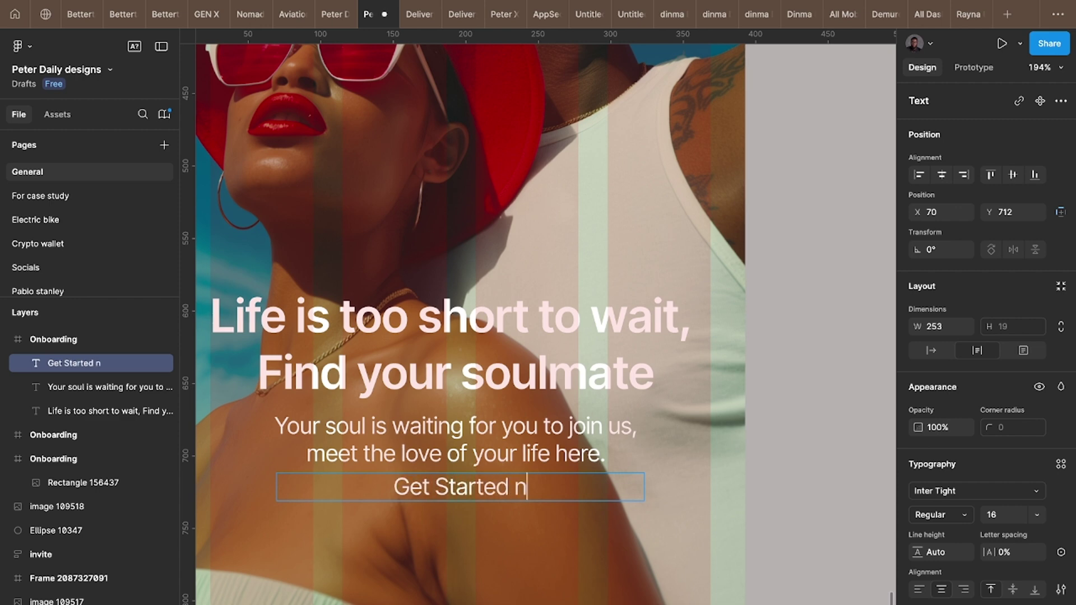
pyautogui.press('BackSpace')
pyautogui.press('BackSpace')
pyautogui.press('BackSpace')
pyautogui.press('BackSpace')
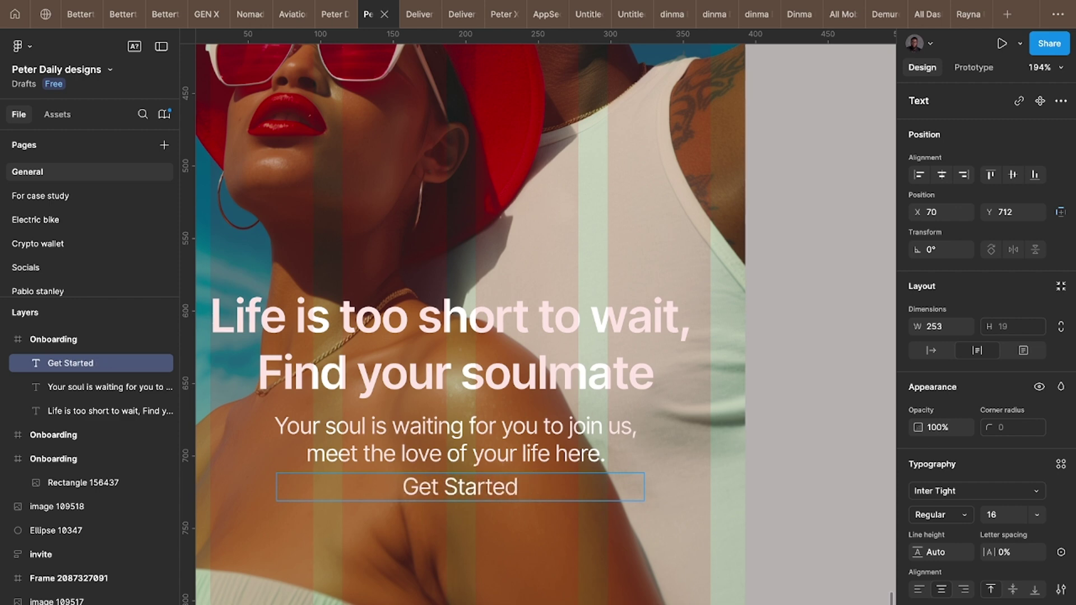
pyautogui.press('Escape')
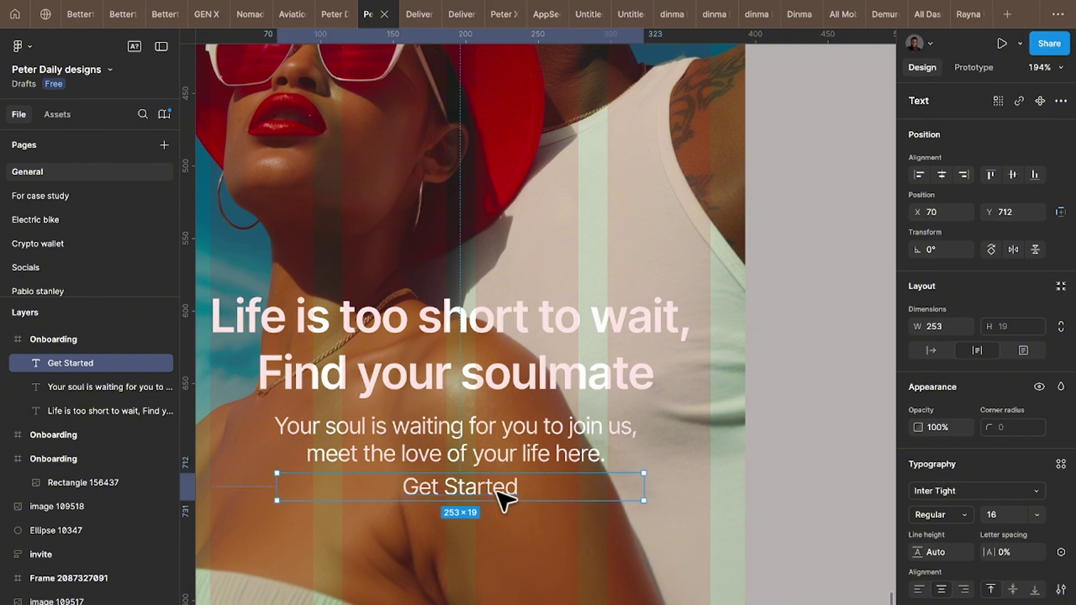
# Wrap auto-width Get Started in a 100×39 auto-layout frame with 10 px padding, lowered to Y 724.
pyautogui.click(932, 352)
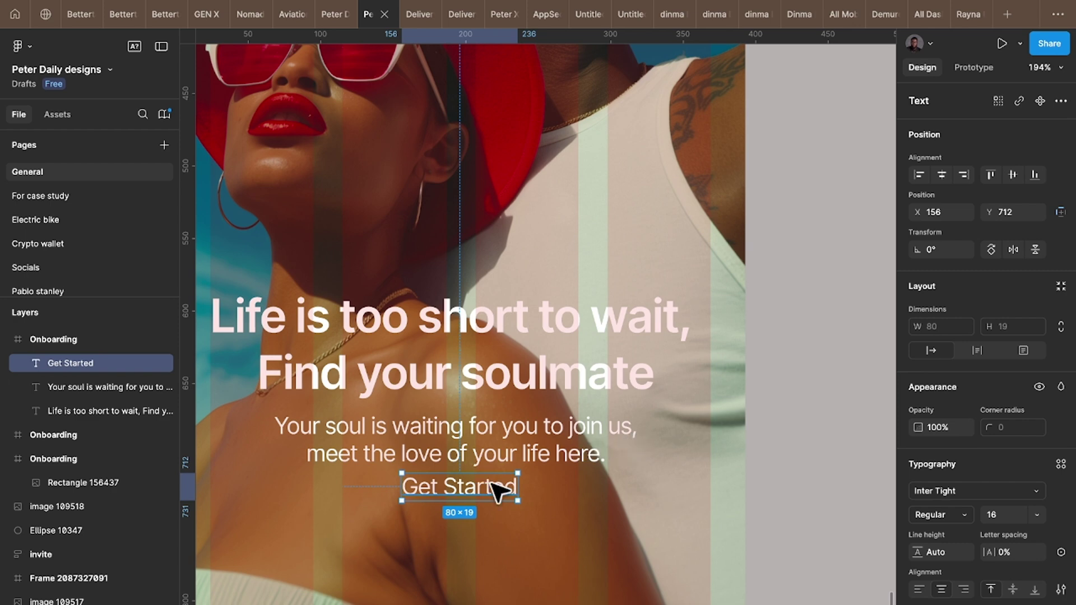
pyautogui.hotkey('shift', 'a')
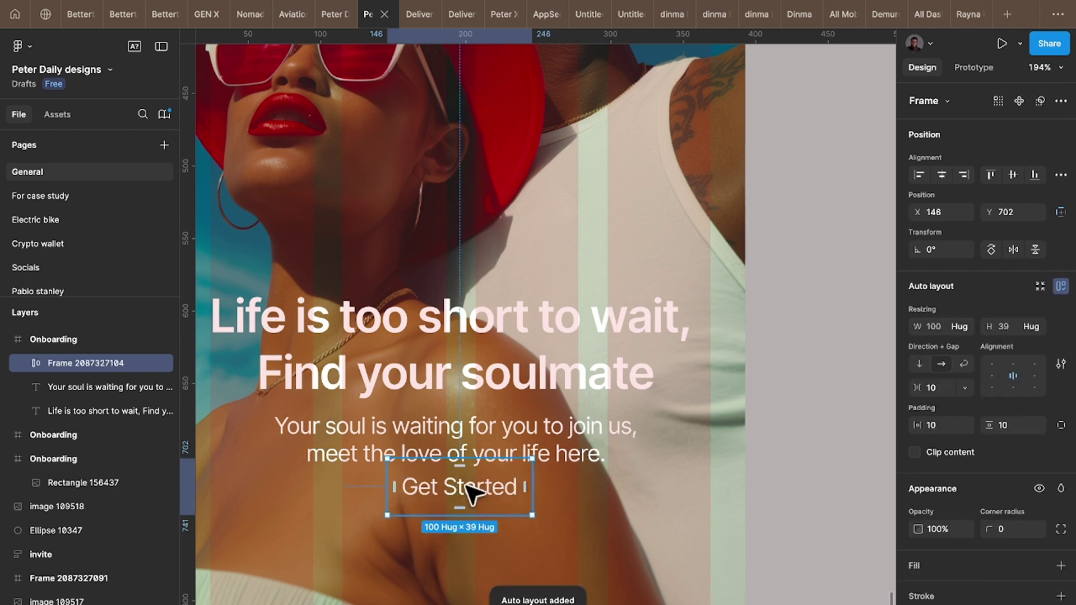
pyautogui.moveTo(471, 500); pyautogui.dragTo(473, 509)
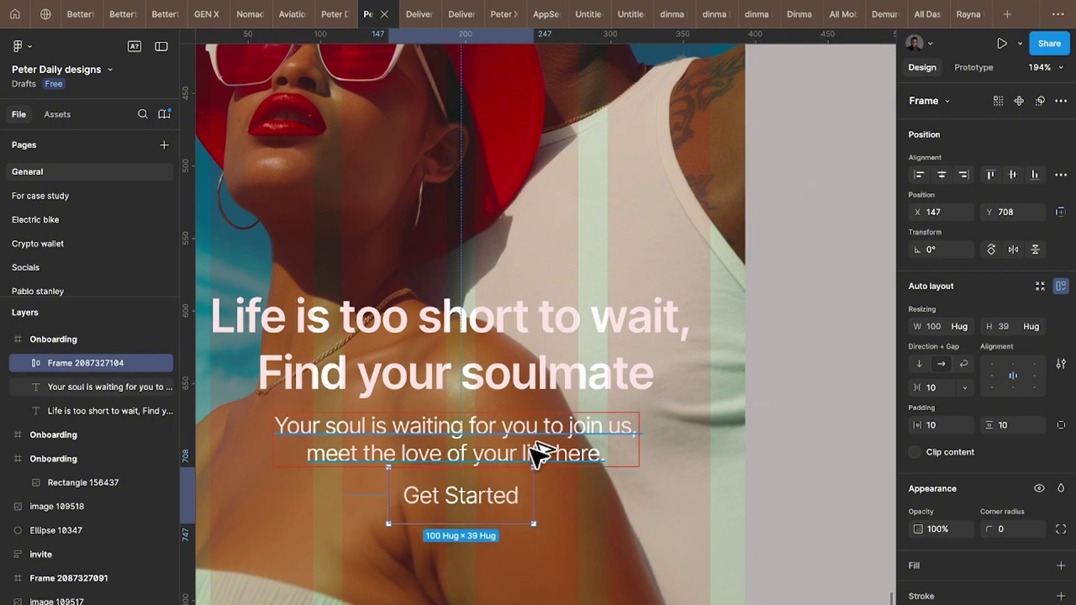
pyautogui.press('Down')
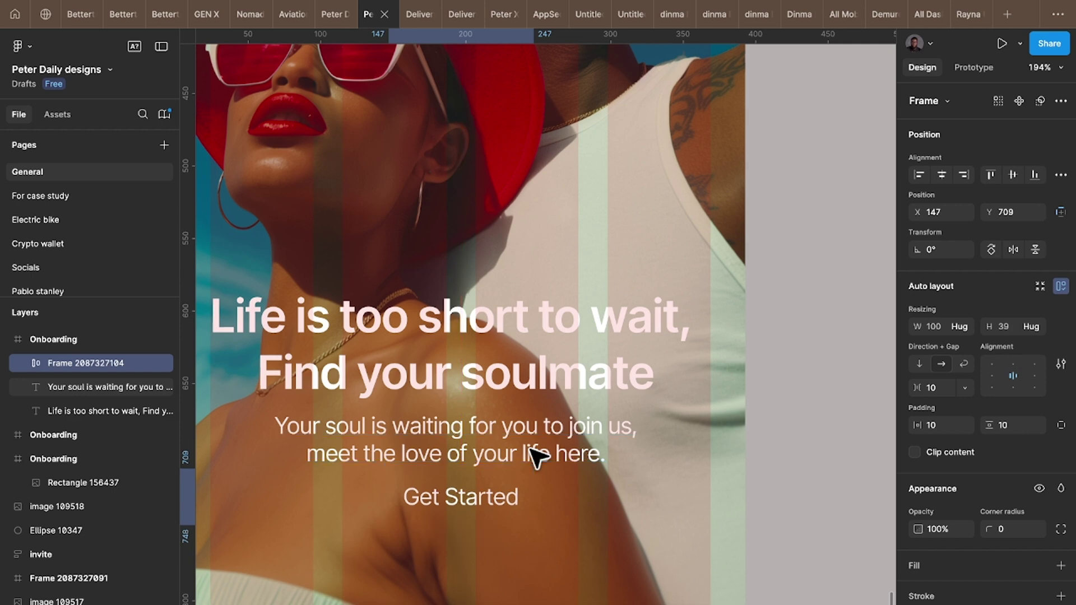
pyautogui.press('Down')
pyautogui.press('Down')
pyautogui.press('Down')
pyautogui.press('Down')
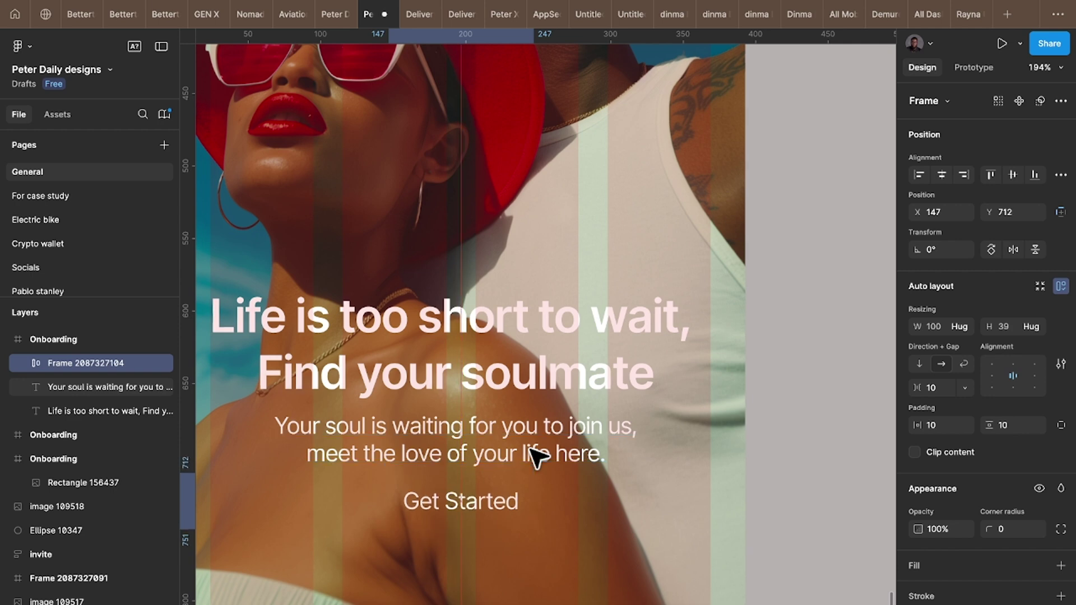
pyautogui.press('Down')
pyautogui.press('Down')
pyautogui.press('Down')
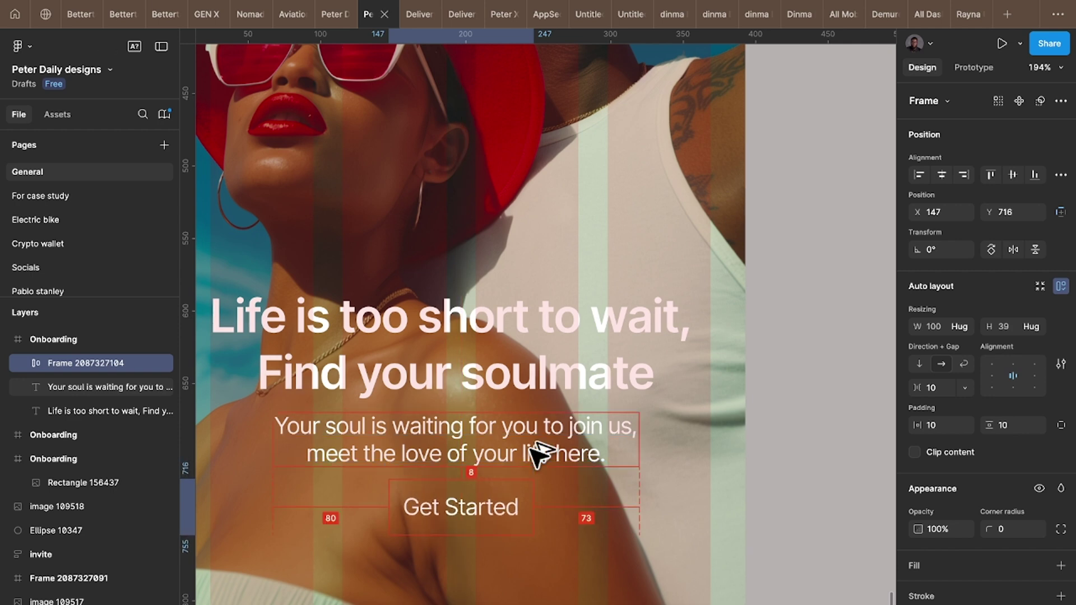
pyautogui.click(516, 368)
pyautogui.click(536, 446)
pyautogui.click(505, 523)
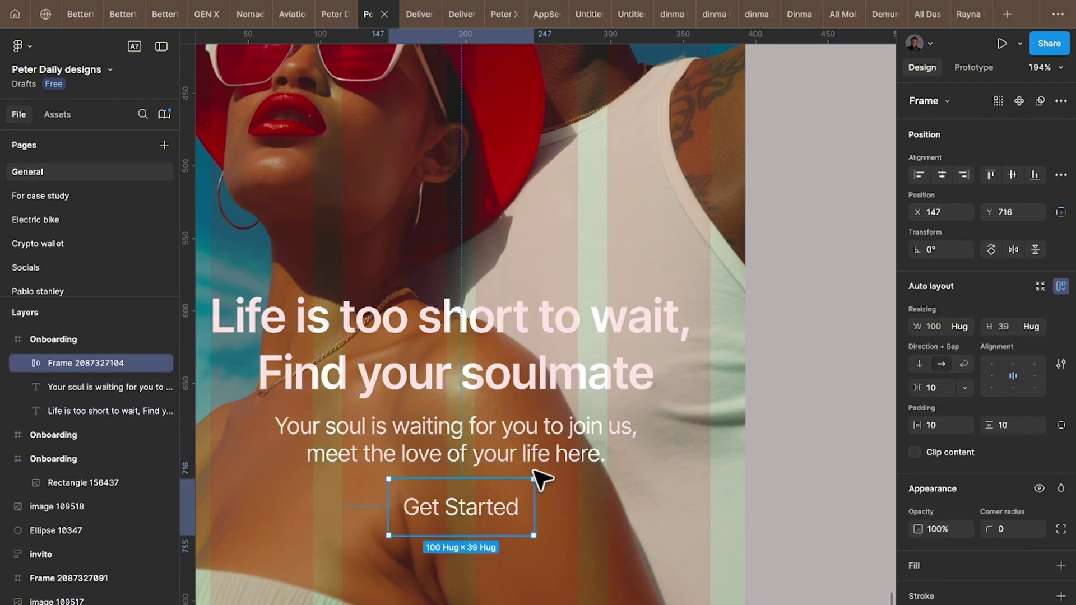
pyautogui.press('Down')
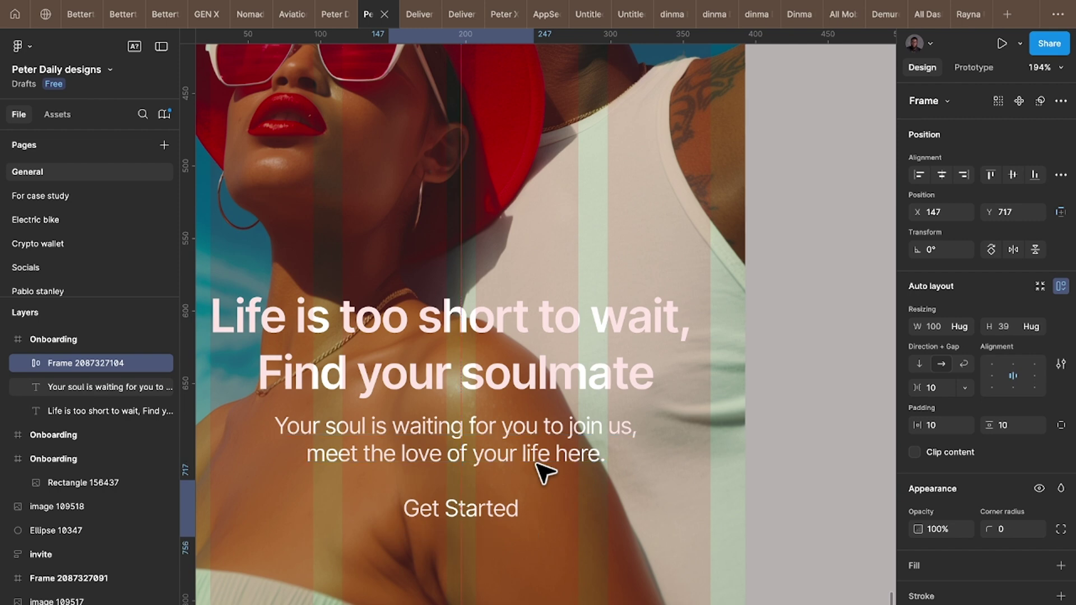
pyautogui.press('Down')
pyautogui.press('Down')
pyautogui.press('Down')
pyautogui.press('Down')
pyautogui.press('Down')
pyautogui.press('Down')
pyautogui.press('Down')
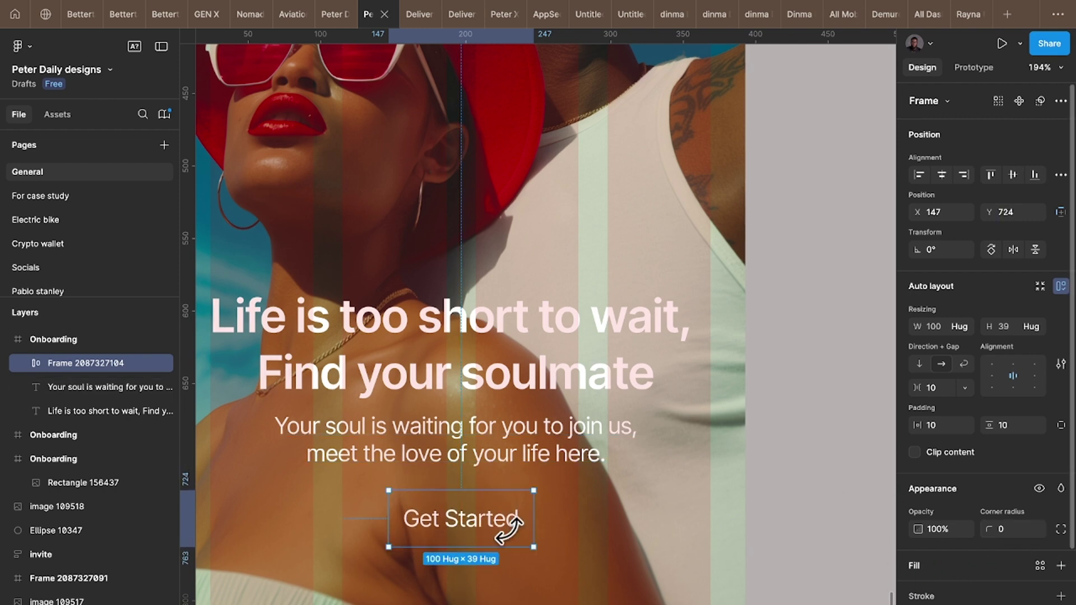
# Fill the Get Started button with dark teal 01506B sampled from the photo's sky.
pyautogui.click(918, 565)
pyautogui.keyDown('ctrl'); pyautogui.scroll(-5, 841, 519); pyautogui.keyUp('ctrl')
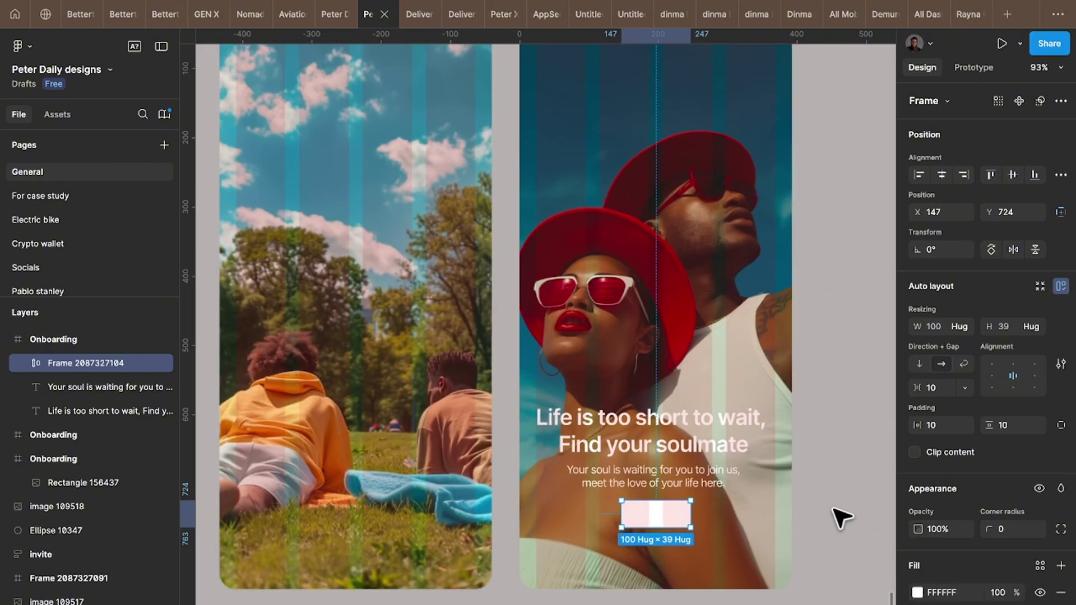
pyautogui.click(918, 593)
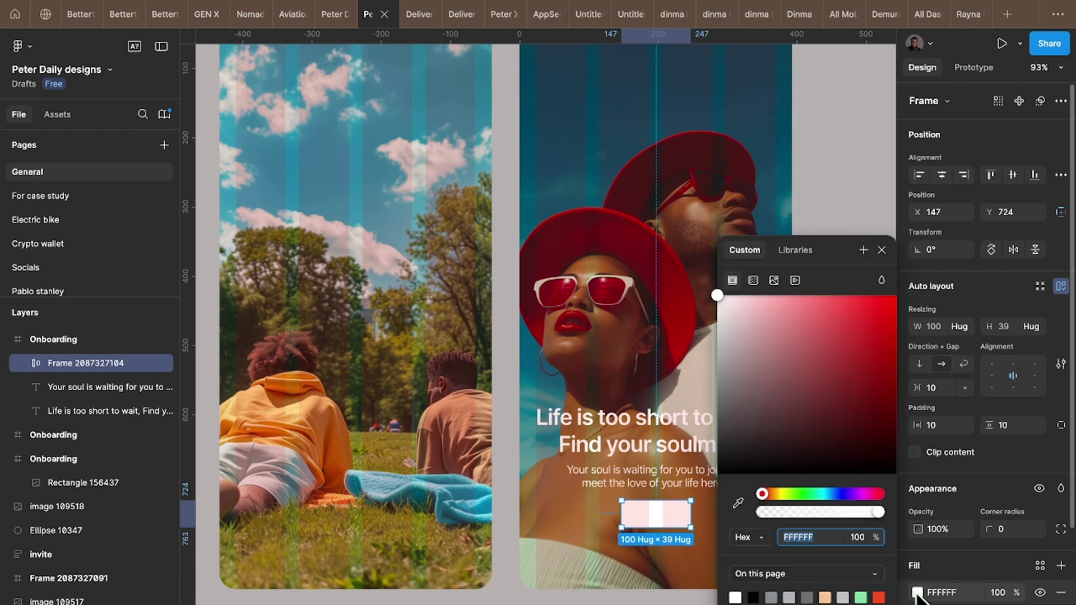
pyautogui.click(918, 593)
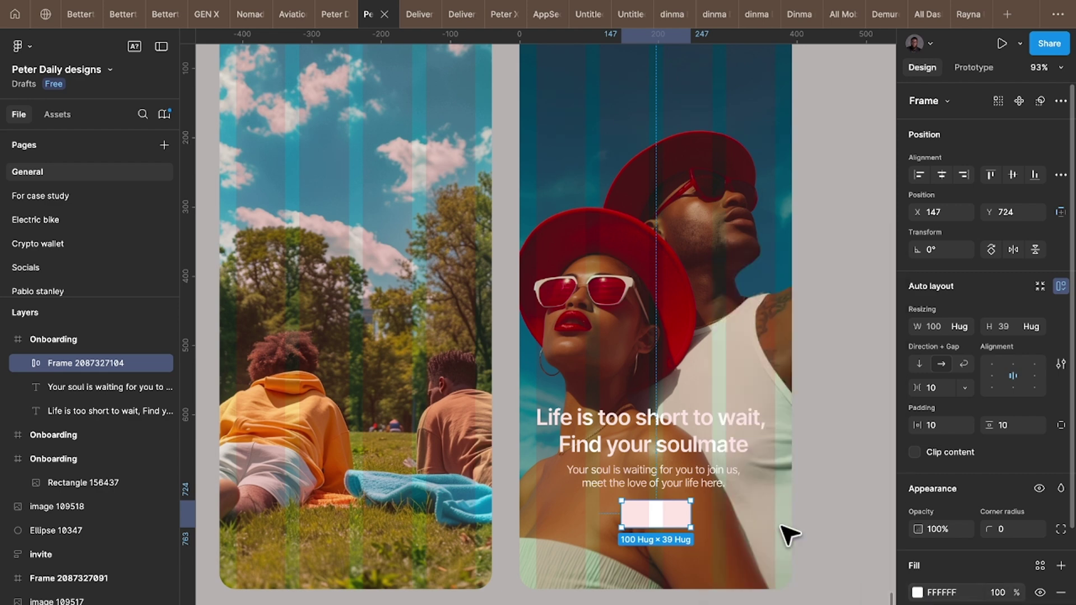
pyautogui.click(918, 593)
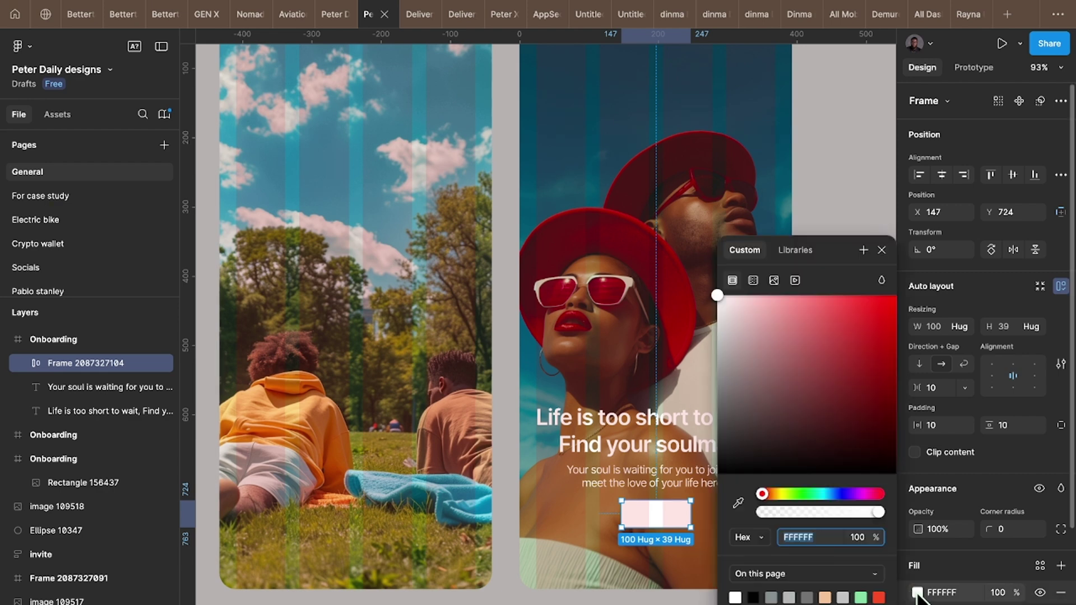
pyautogui.click(739, 503)
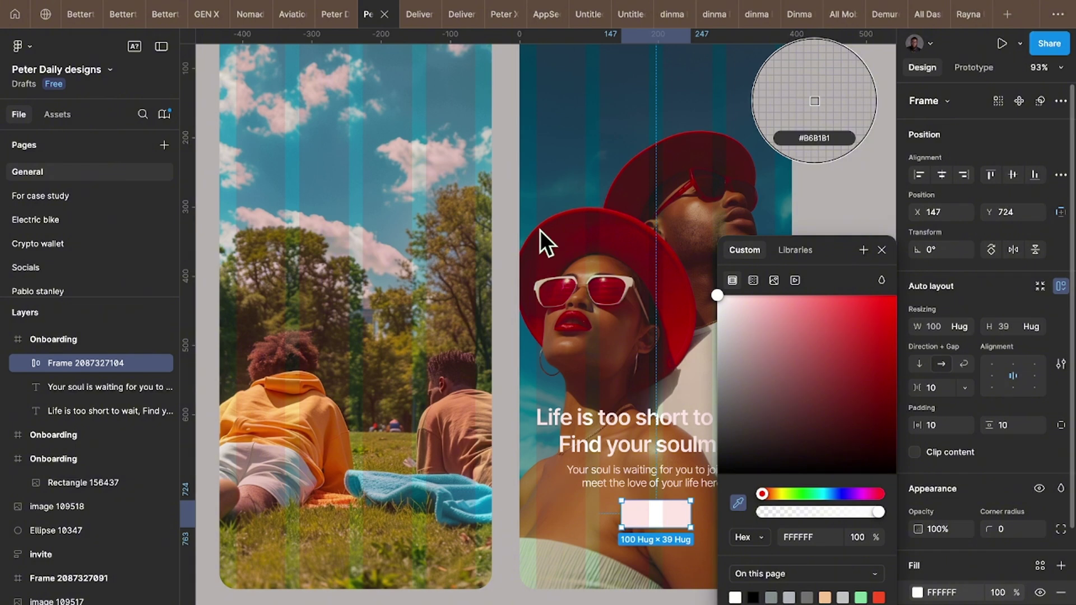
pyautogui.click(527, 186)
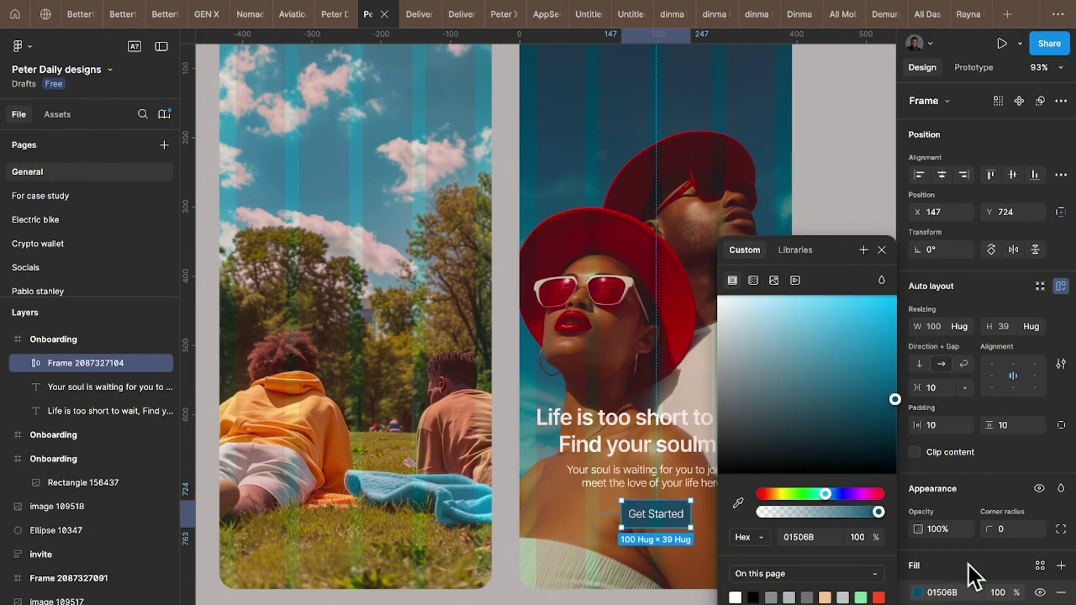
# Set the Get Started button's padding to 40 horizontal and 12 vertical, making it 160×43.
pyautogui.click(942, 427)
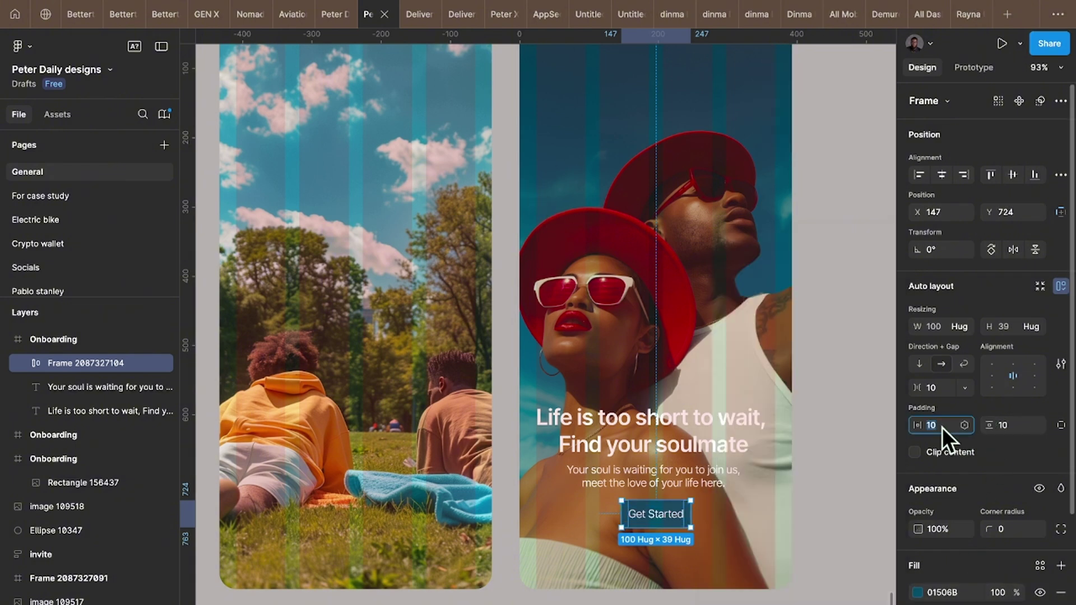
pyautogui.write('40')
pyautogui.press('Return')
pyautogui.click(1027, 425)
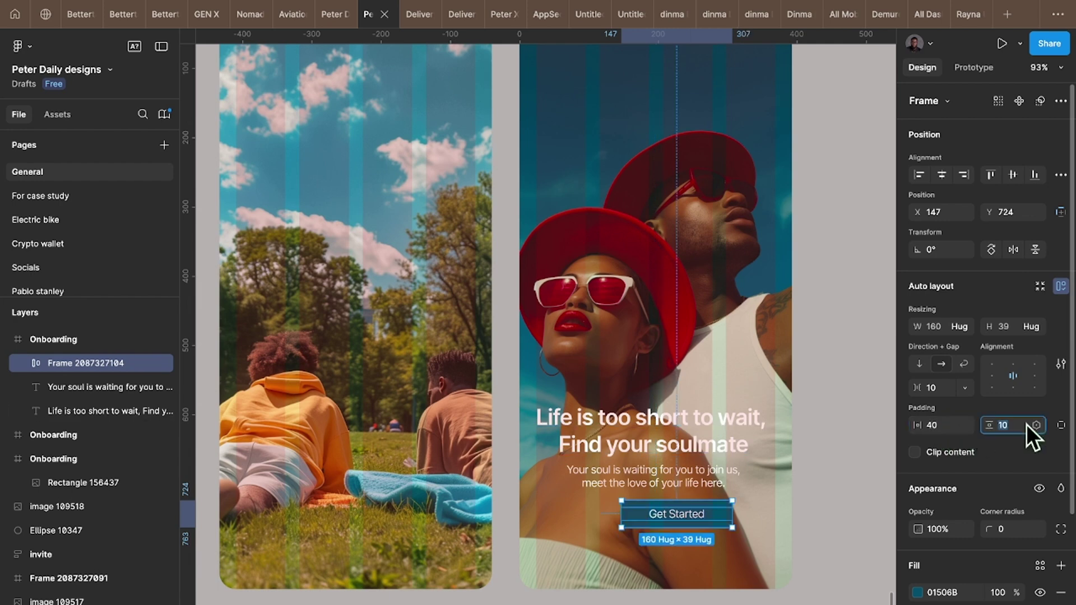
pyautogui.write('12')
pyautogui.press('Return')
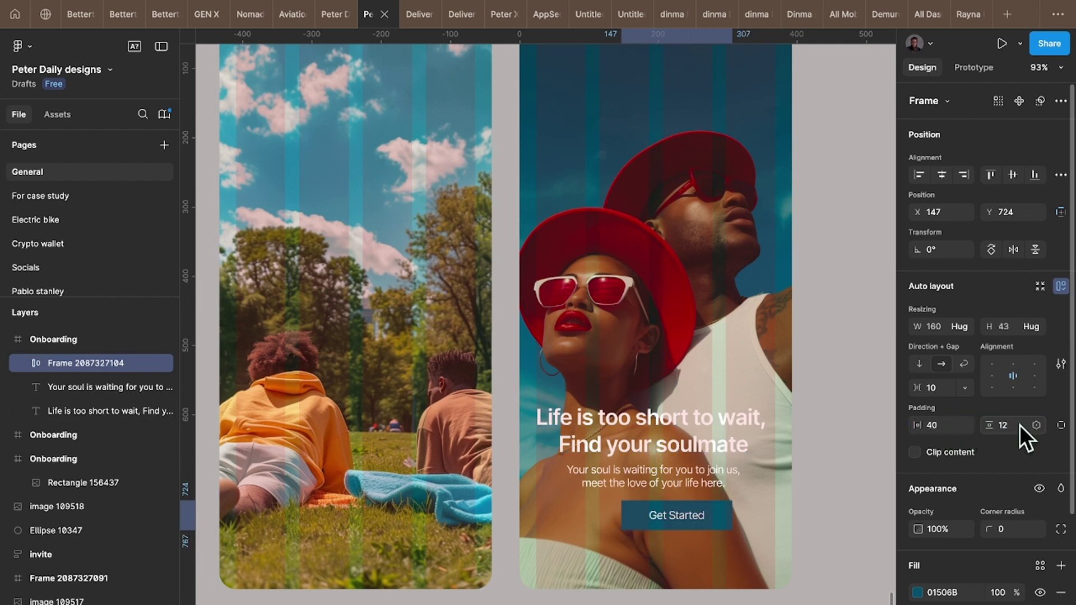
pyautogui.click(938, 431)
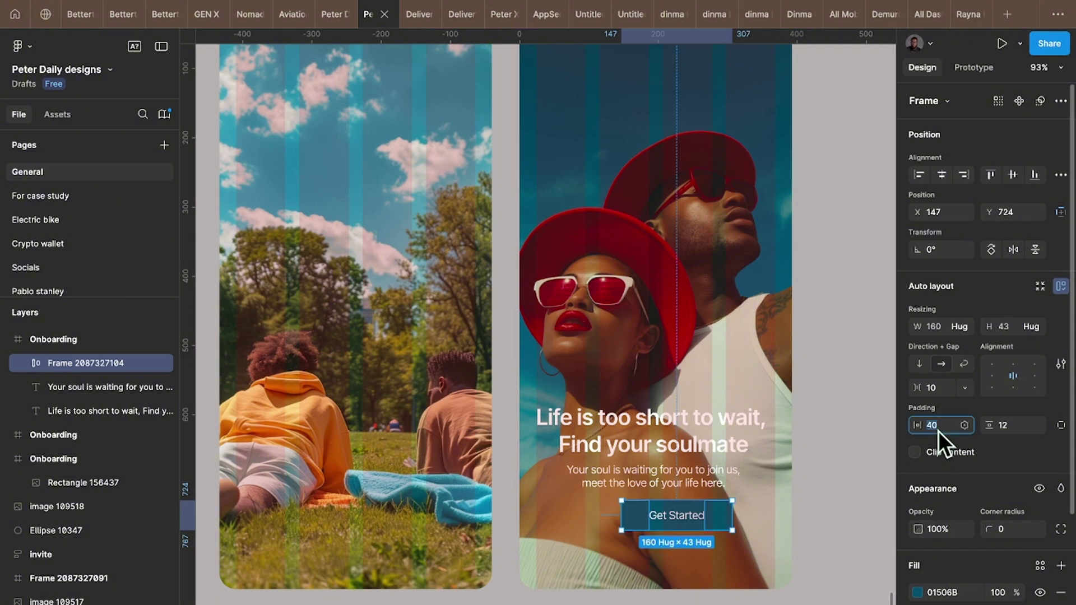
# Wrap the headline and subtitle together in an auto-layout group.
pyautogui.click(845, 464)
pyautogui.click(693, 446)
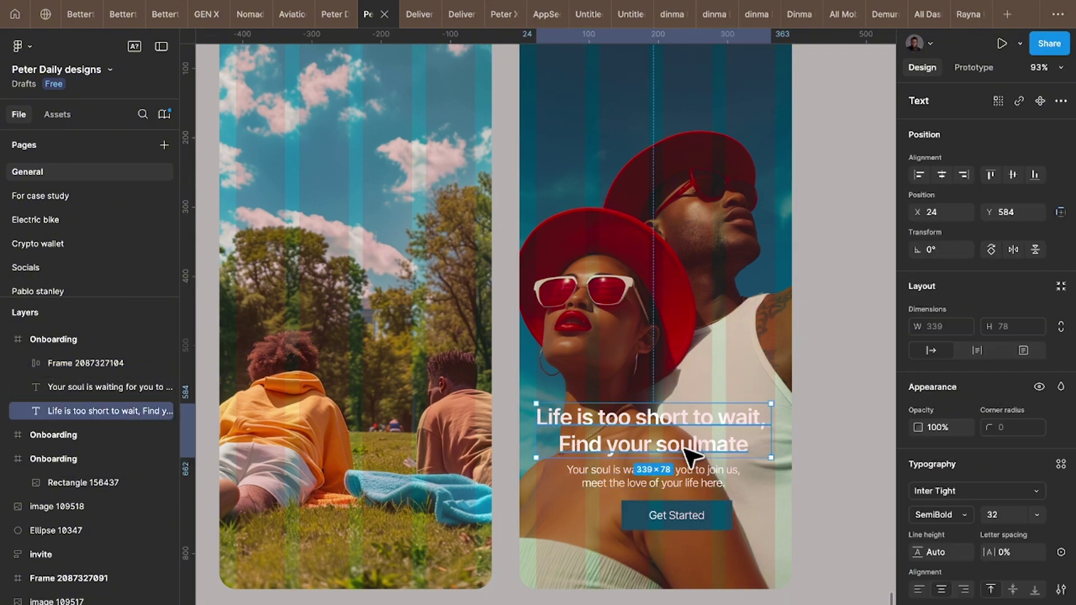
pyautogui.keyDown('shift'); pyautogui.click(691, 469); pyautogui.keyUp('shift')
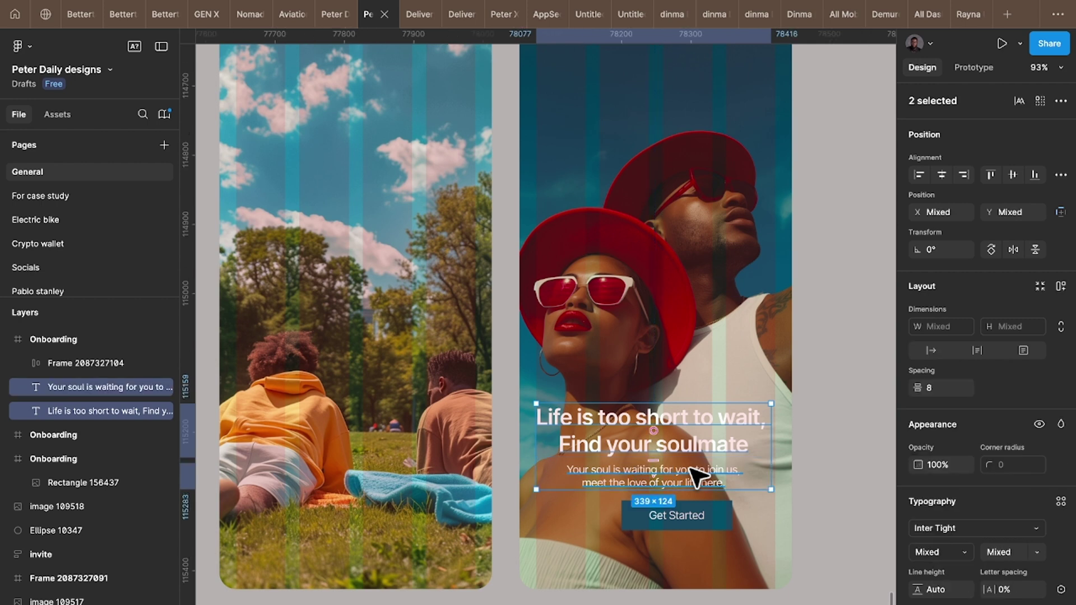
pyautogui.hotkey('shift', 'a')
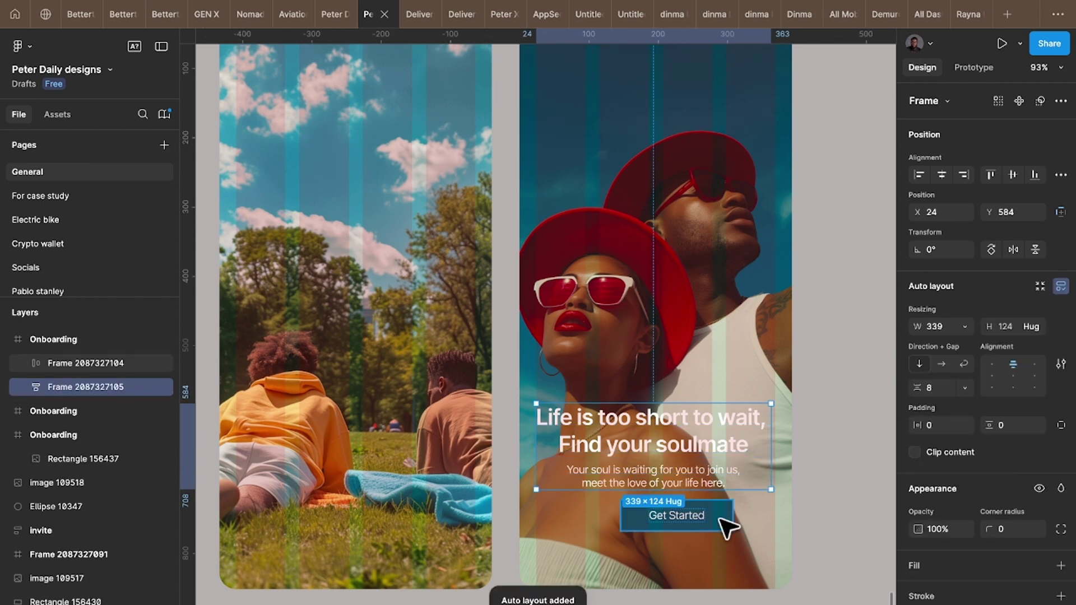
# Stack the text group above the Get Started button, 16 px apart, in a 339×183 frame.
pyautogui.keyDown('shift'); pyautogui.click(719, 519); pyautogui.keyUp('shift')
pyautogui.hotkey('shift', 'a')
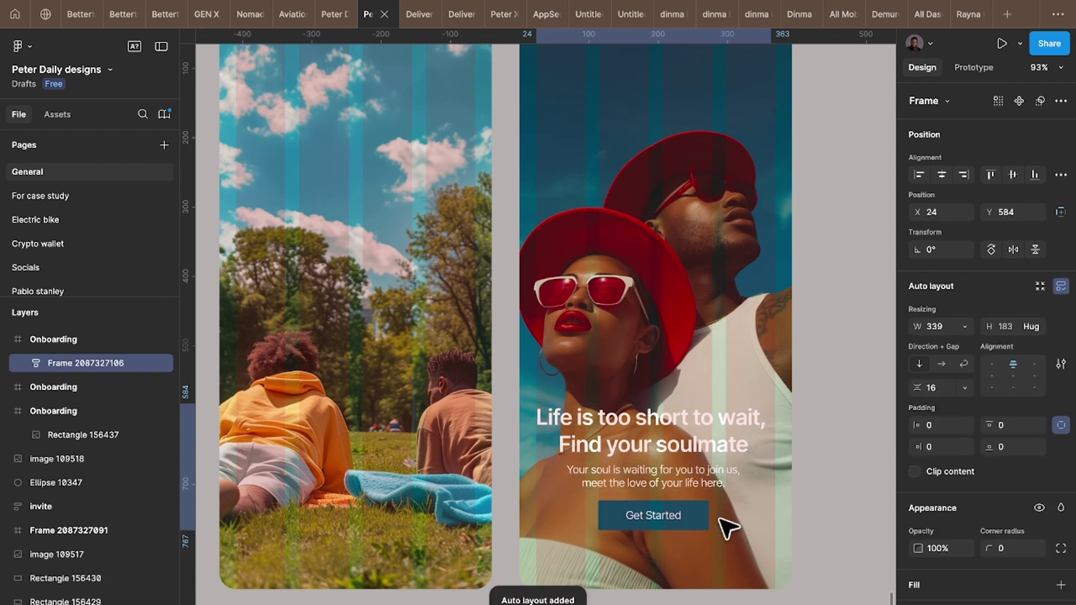
pyautogui.doubleClick(612, 512)
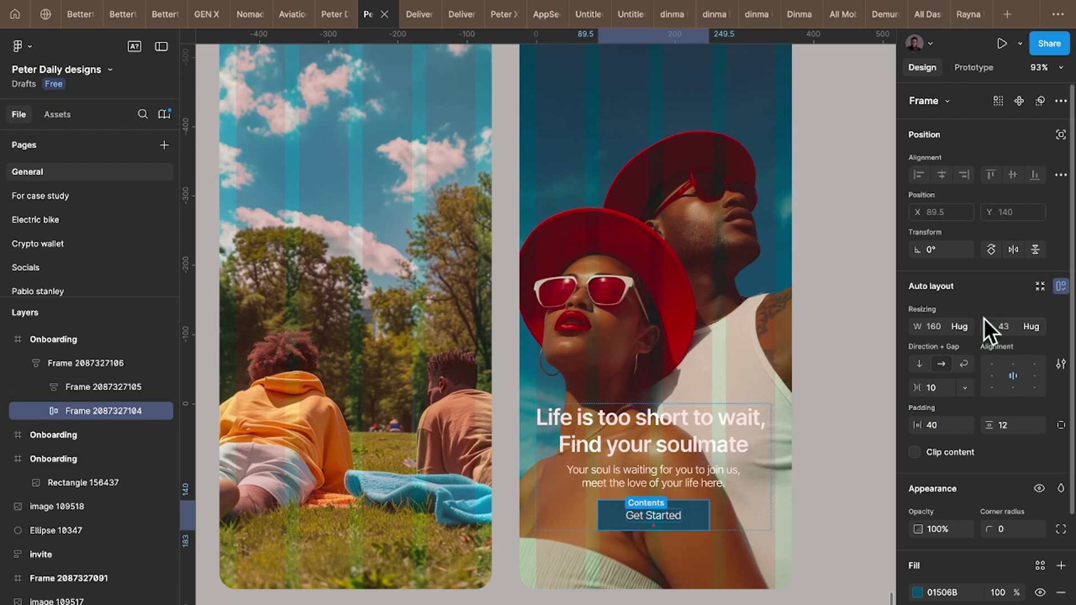
# Make the Get Started button fill the container width at 339×43 with a 4 px corner radius.
pyautogui.click(967, 326)
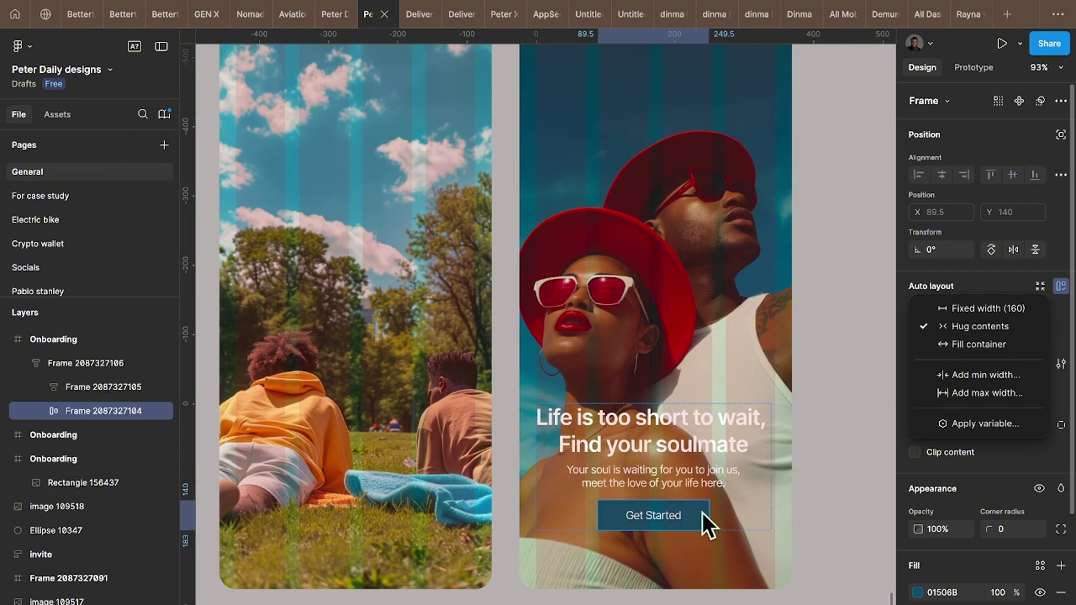
pyautogui.click(966, 345)
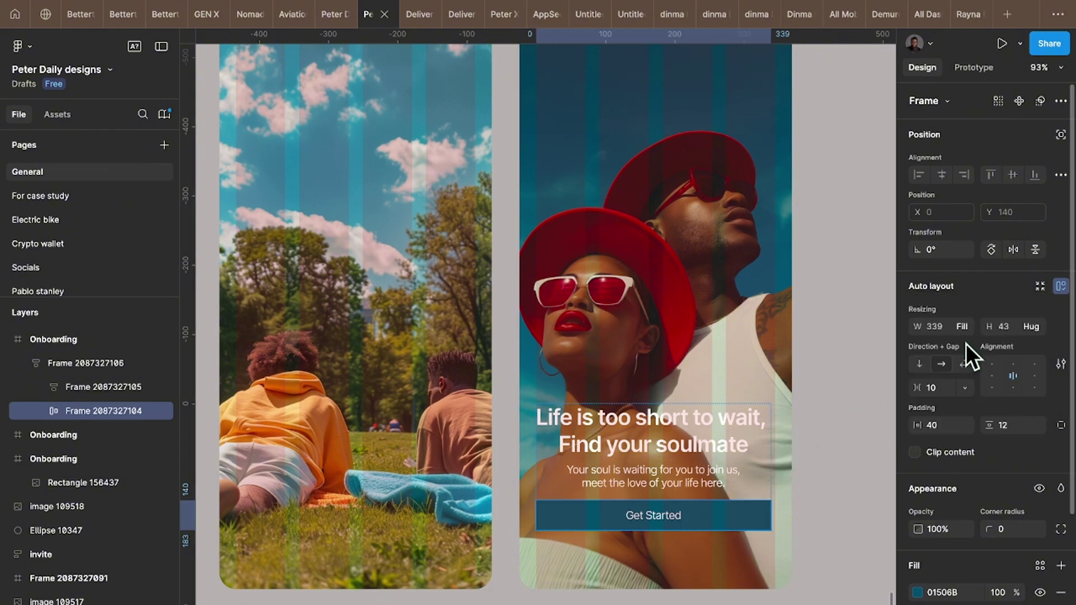
pyautogui.click(1006, 526)
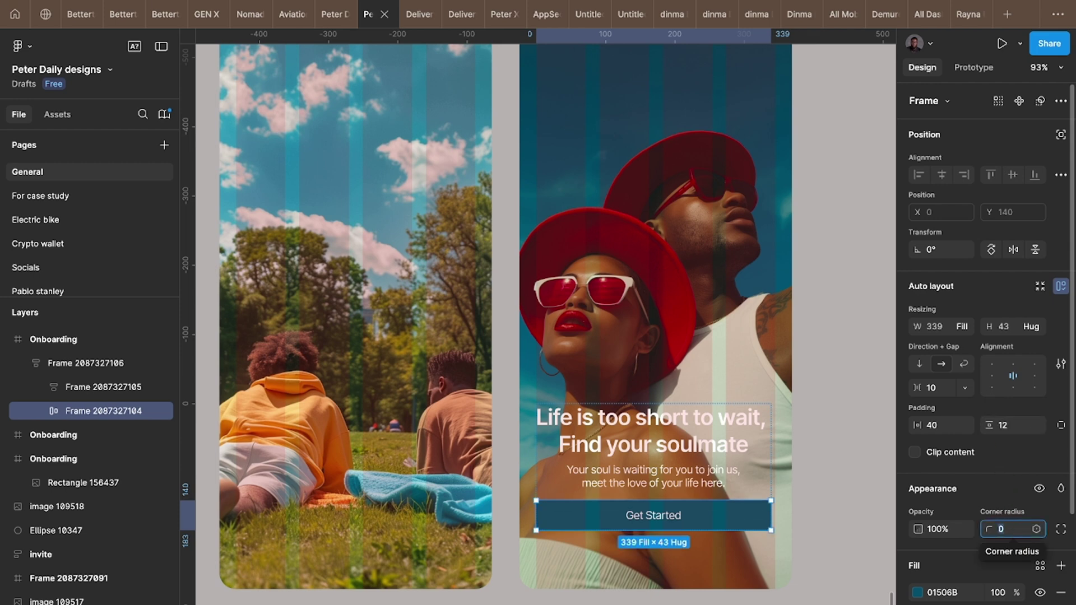
pyautogui.write('4')
pyautogui.press('Return')
pyautogui.scroll(5, 846, 430)
pyautogui.hscroll(2, 846, 430)
pyautogui.scroll(1, 845, 430)
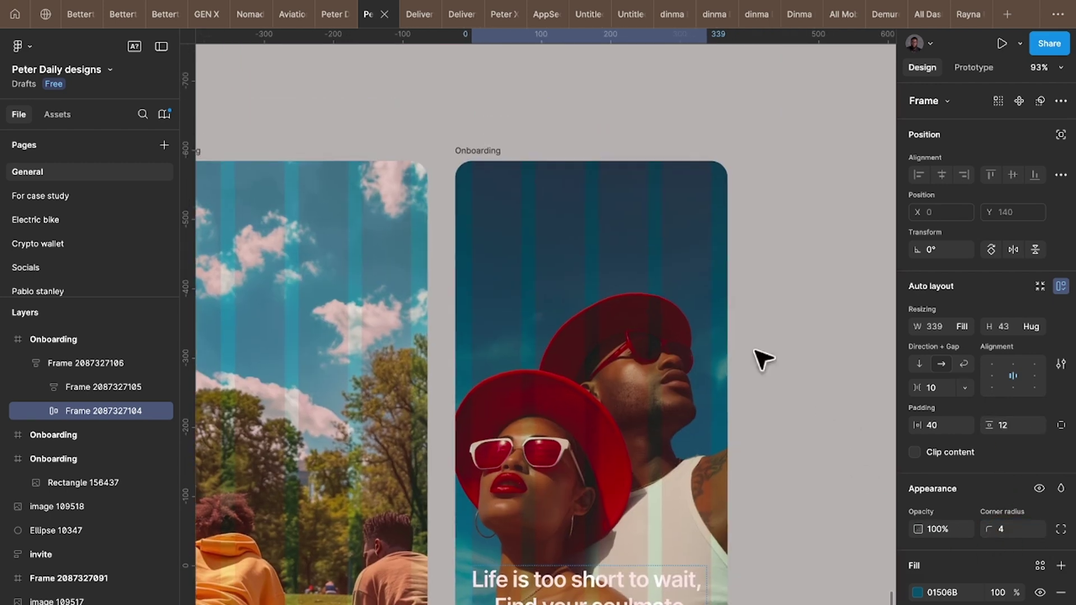
# Hide the Onboarding frame's column layout grid.
pyautogui.click(481, 152)
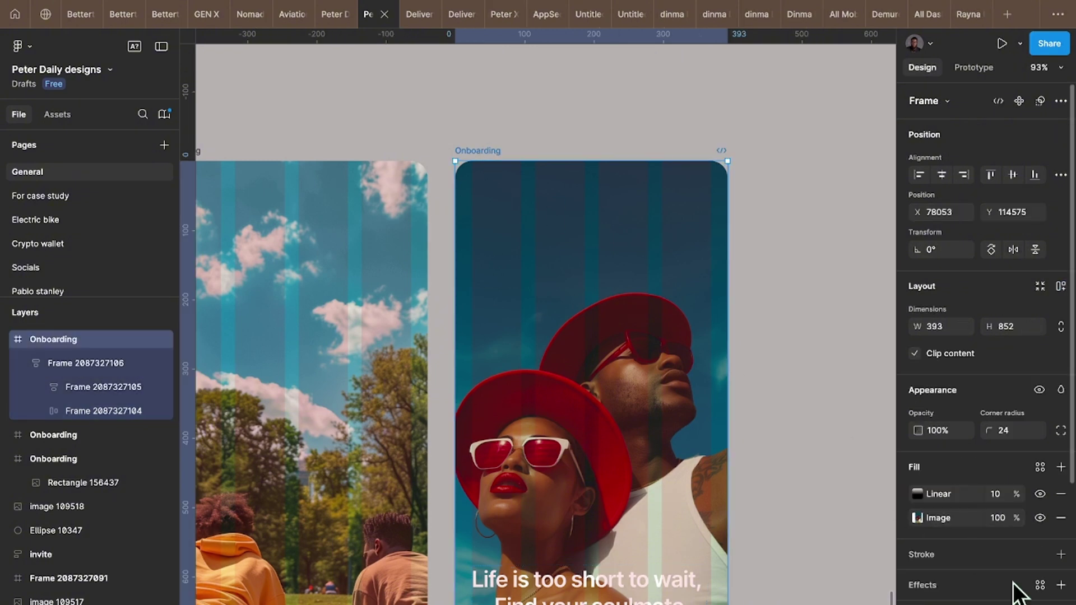
pyautogui.scroll(-5, 1015, 591)
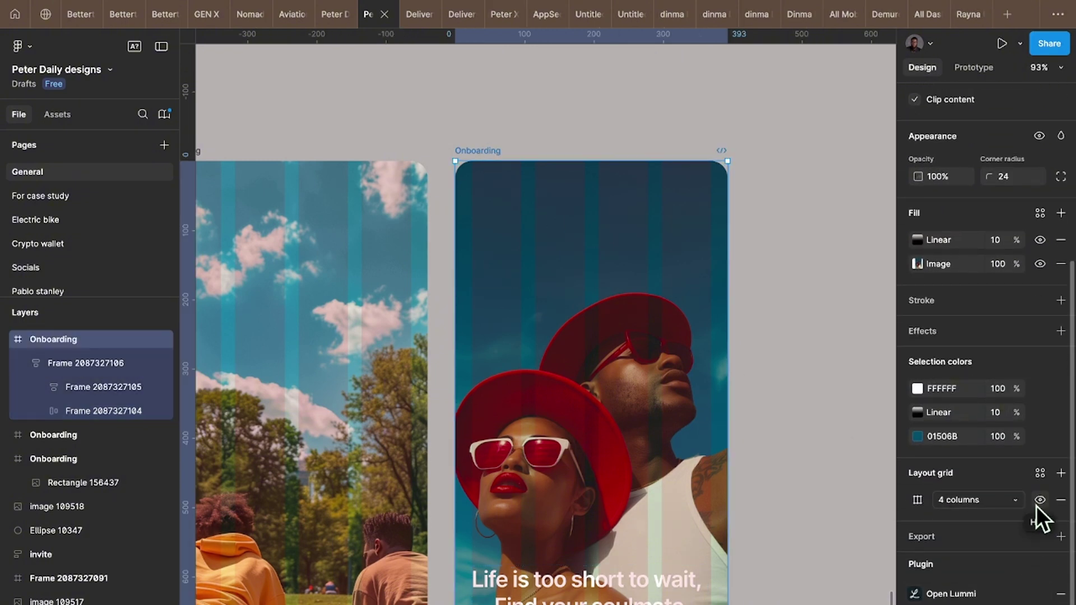
pyautogui.click(1040, 500)
pyautogui.scroll(-3, 843, 471)
pyautogui.scroll(-2, 842, 471)
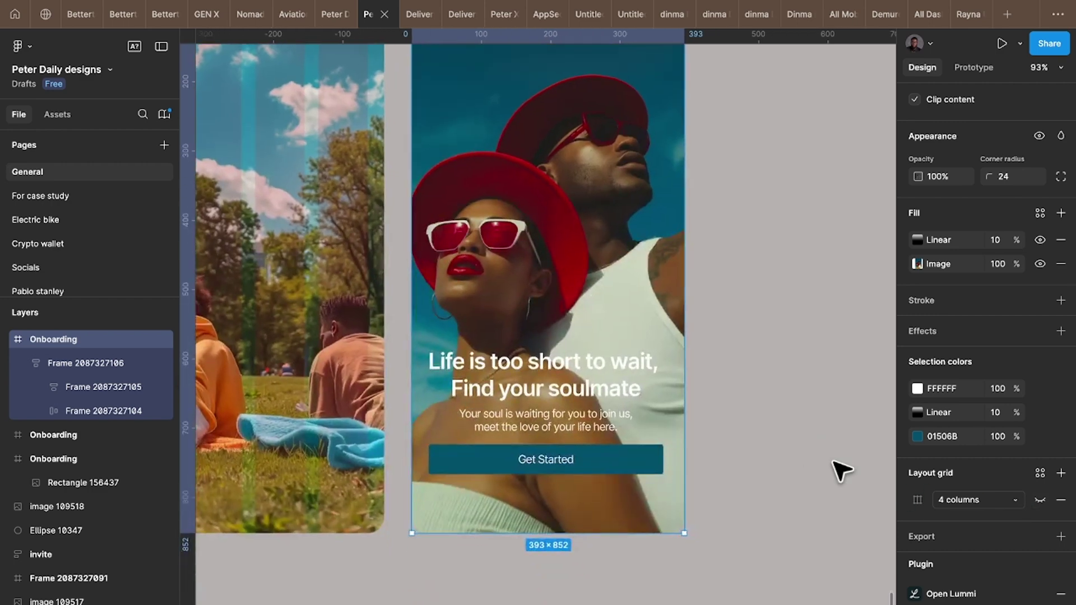
# Set the Get Started button's vertical padding to 16, growing it to 339×51.
pyautogui.click(649, 469)
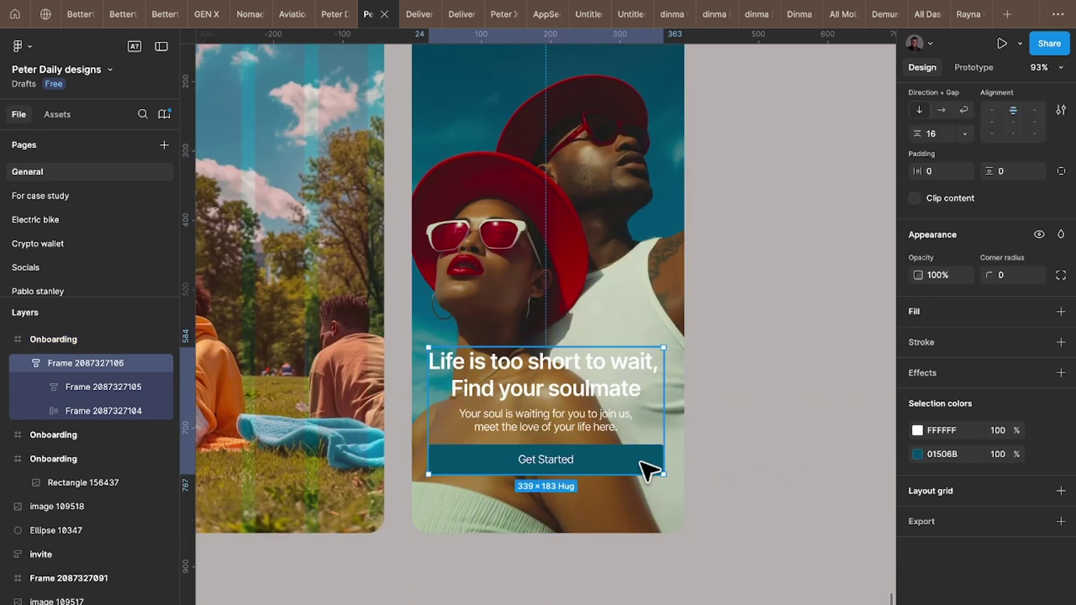
pyautogui.click(647, 471)
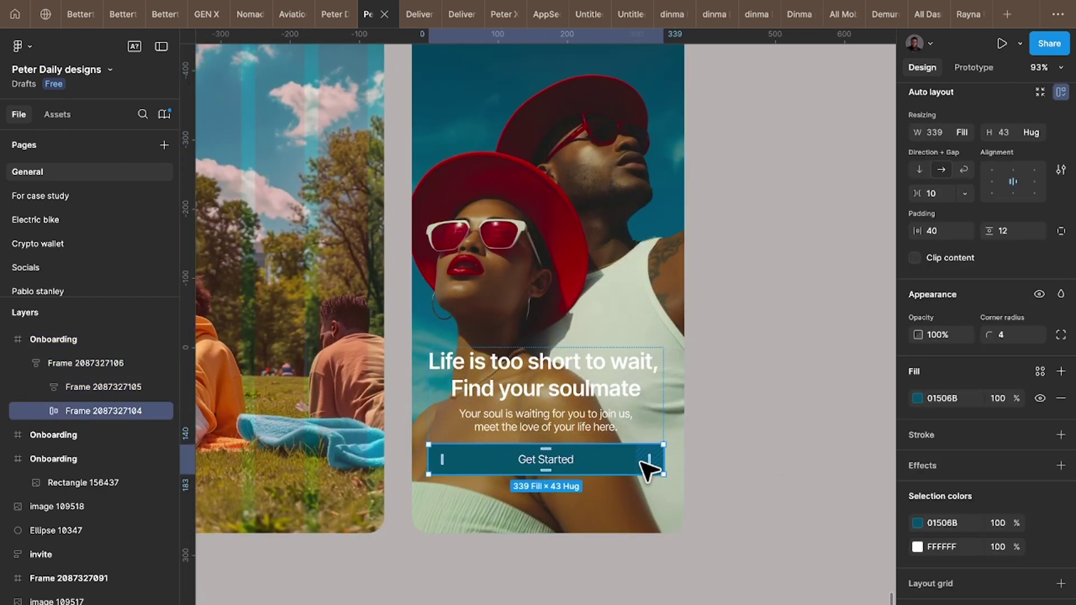
pyautogui.click(1008, 236)
pyautogui.write('1')
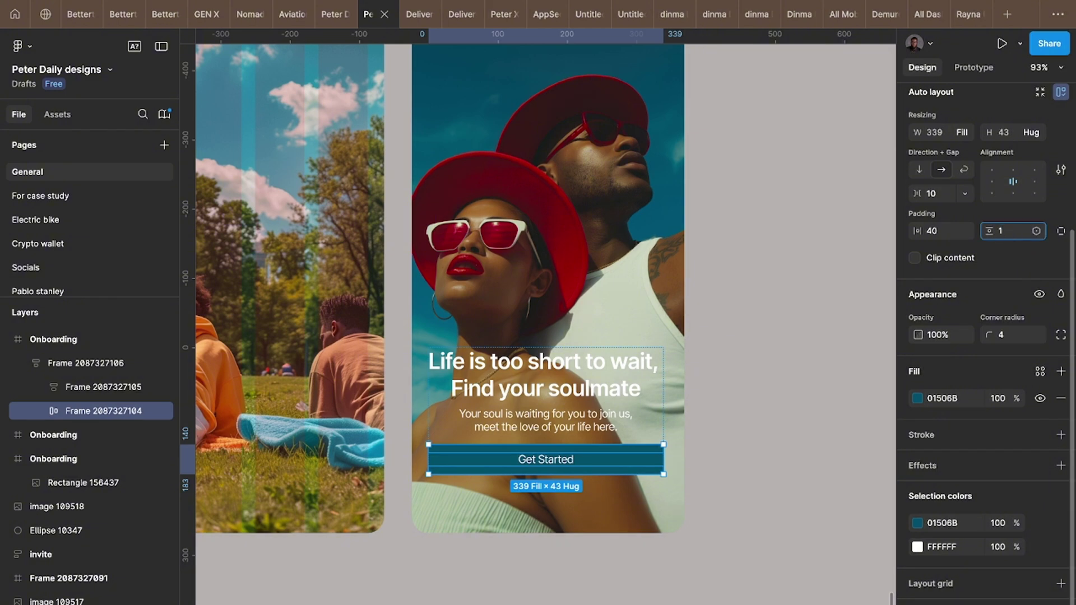
pyautogui.write('6')
pyautogui.press('Return')
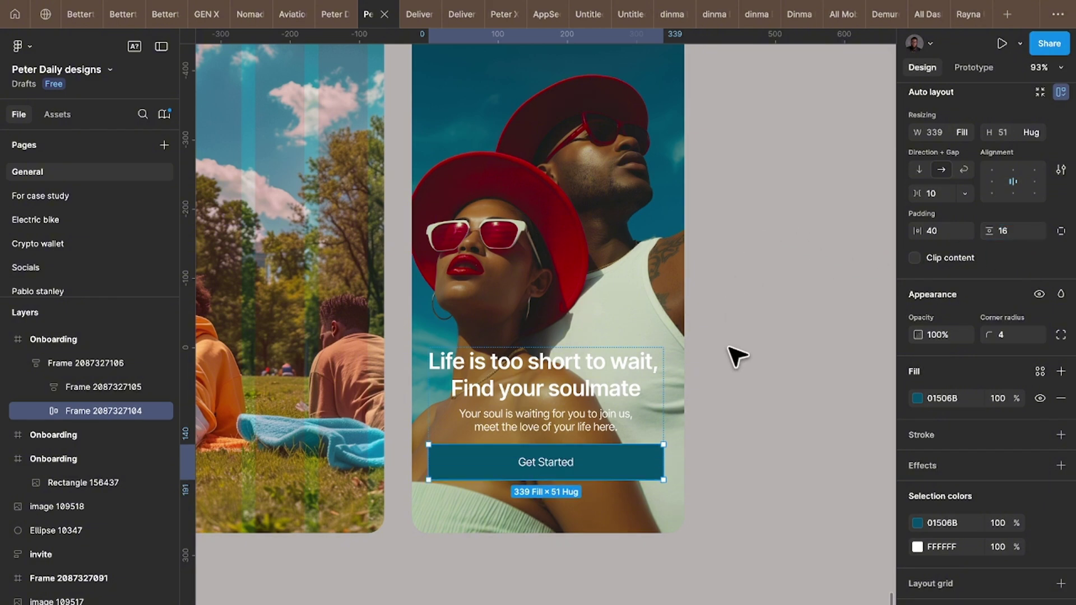
pyautogui.click(748, 370)
# Shift the Onboarding frame slightly to the right to make room.
pyautogui.scroll(-5, 748, 370)
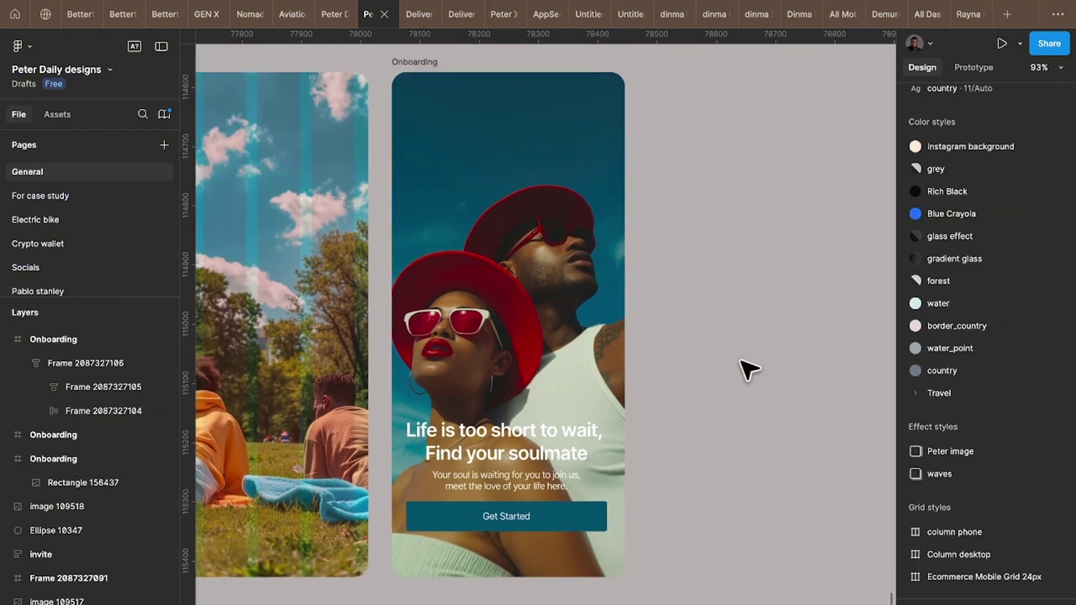
pyautogui.hscroll(1, 749, 370)
pyautogui.scroll(1, 748, 370)
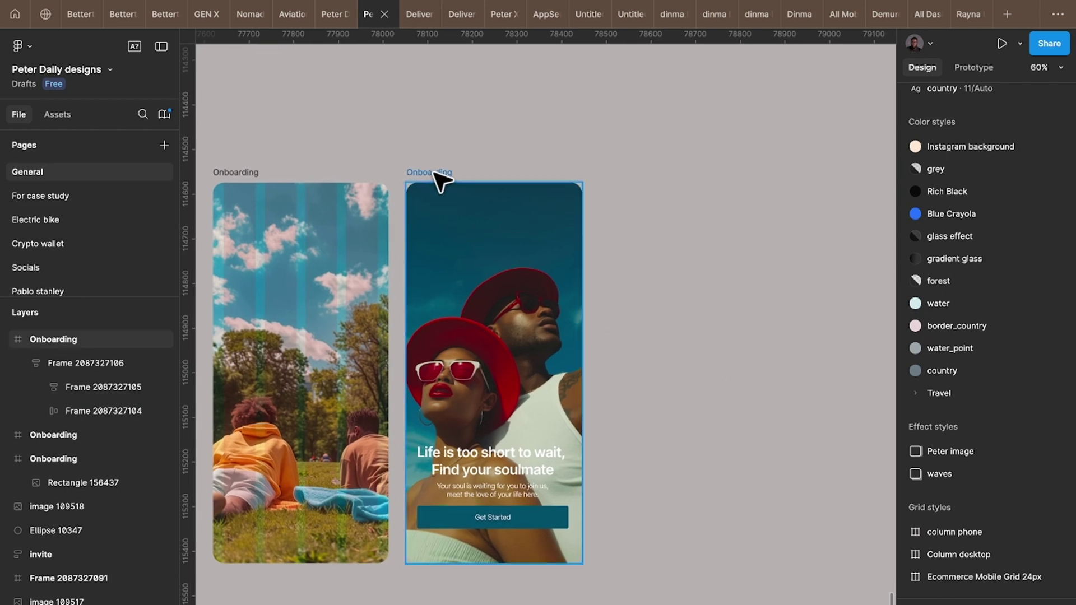
pyautogui.moveTo(435, 174); pyautogui.dragTo(455, 175)
pyautogui.hscroll(5, 616, 219)
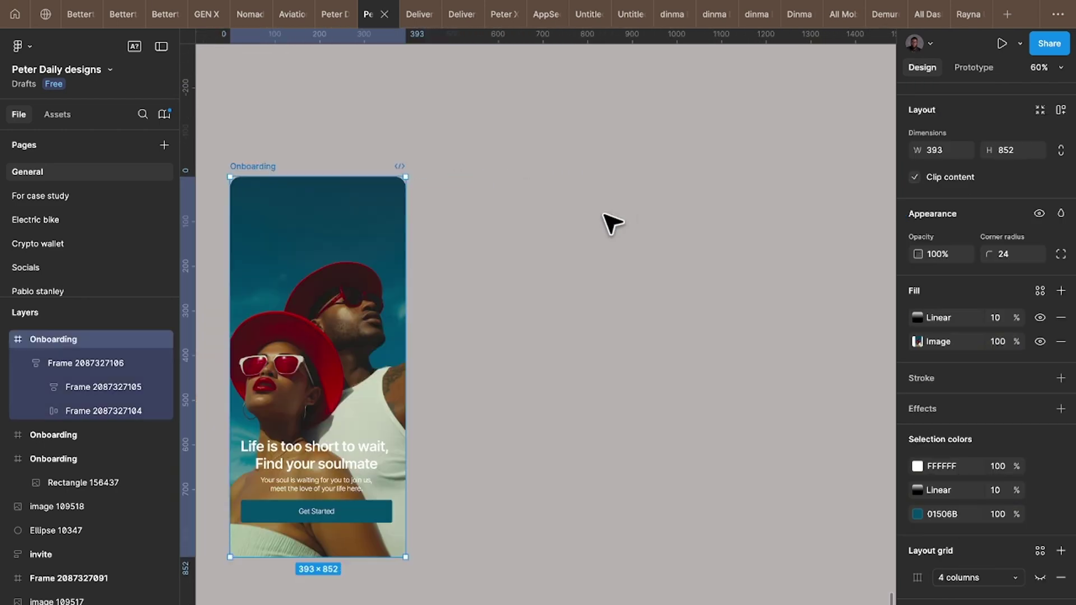
pyautogui.click(605, 214)
# Create a white 1080×1080 Instagram post frame from the Social media frame presets.
pyautogui.press('f')
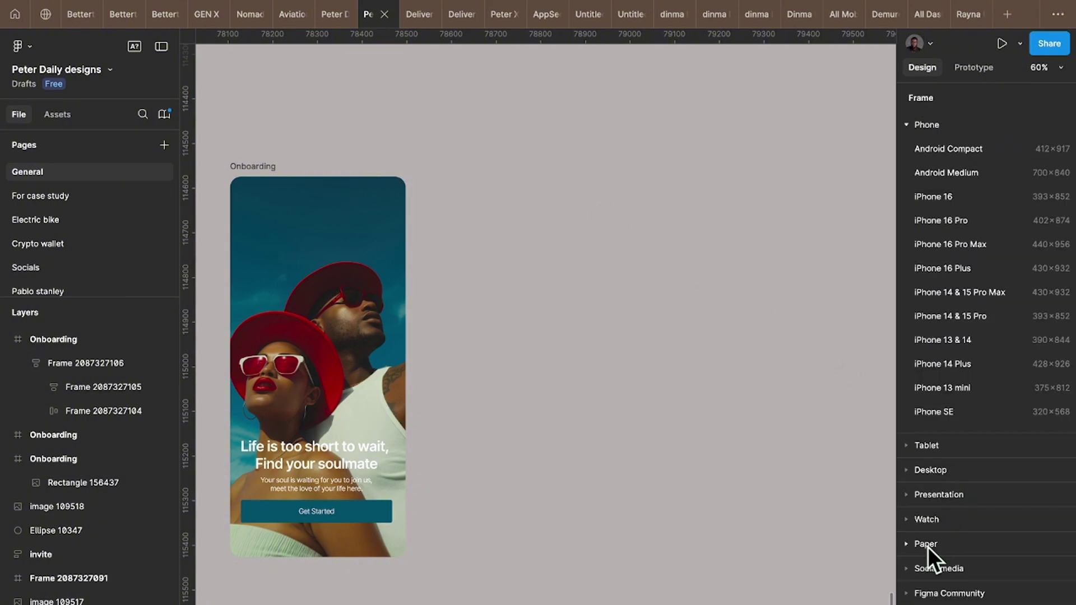
pyautogui.click(923, 565)
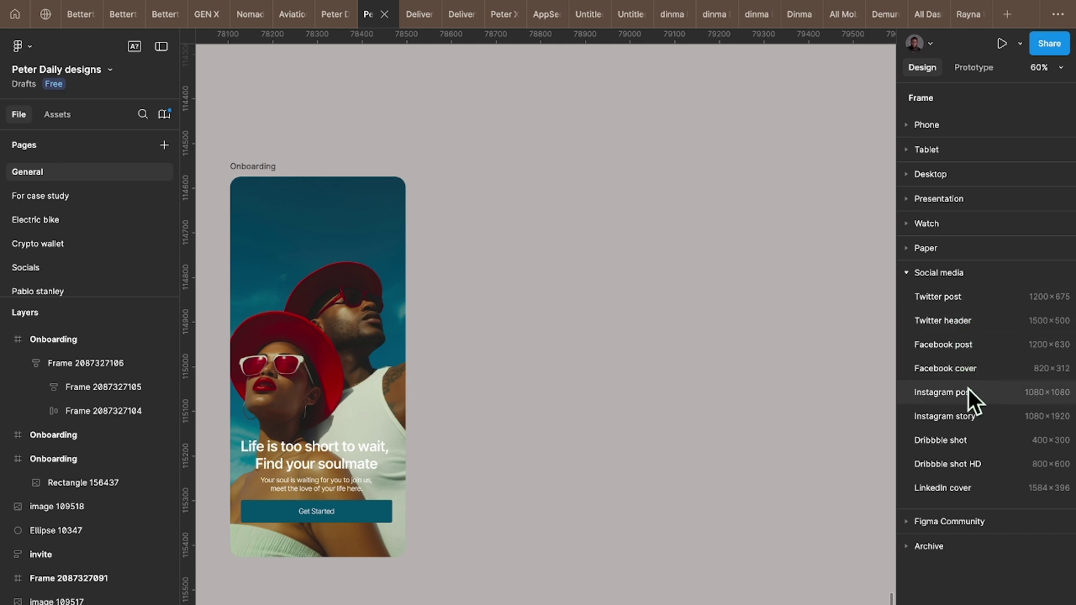
pyautogui.click(922, 393)
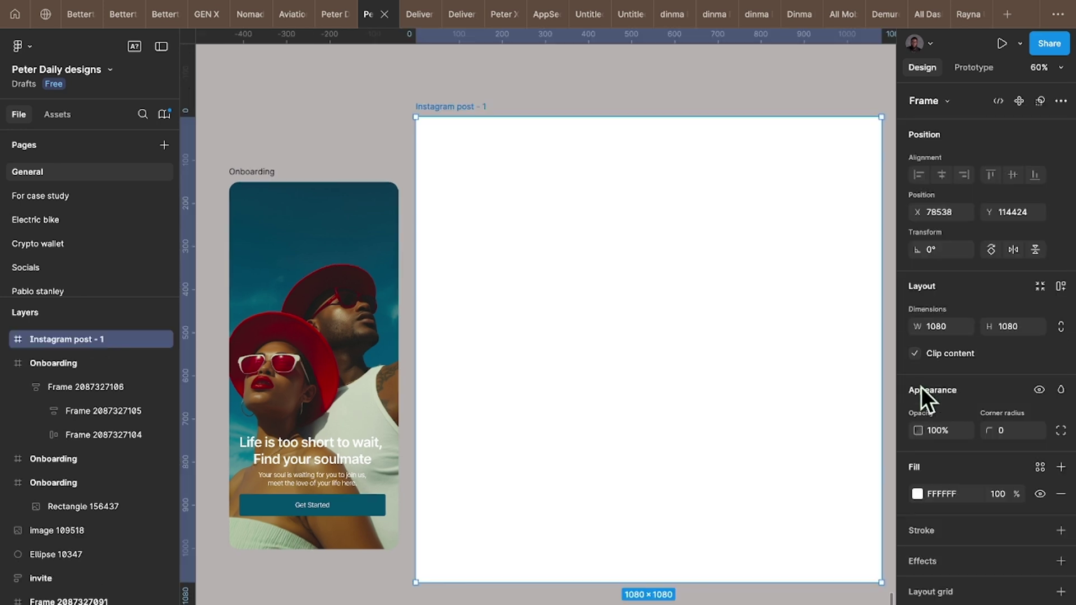
# Move the 393×852 Onboarding screen into 'Instagram post - 1', centred at X 343, Y 114.
pyautogui.click(267, 169)
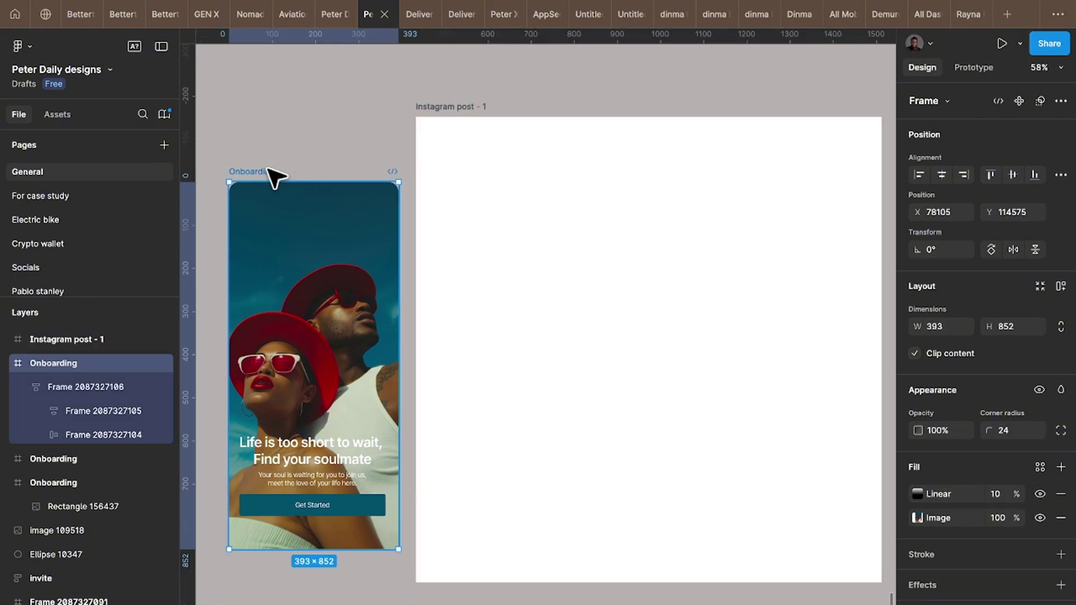
pyautogui.moveTo(267, 169); pyautogui.dragTo(604, 156)
pyautogui.hscroll(4, 603, 156)
pyautogui.scroll(1, 604, 156)
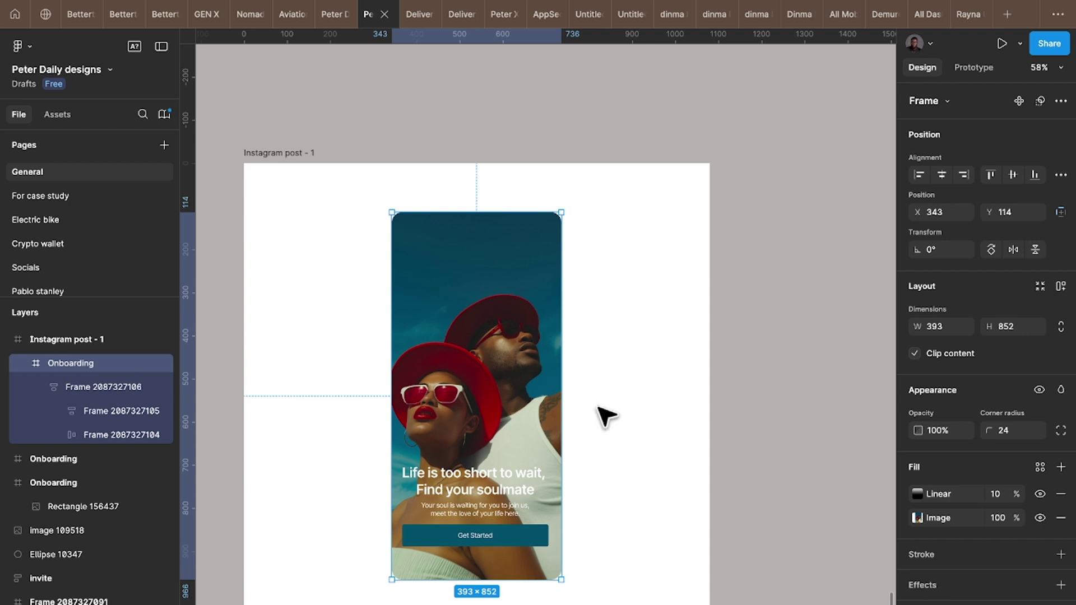
pyautogui.click(310, 154)
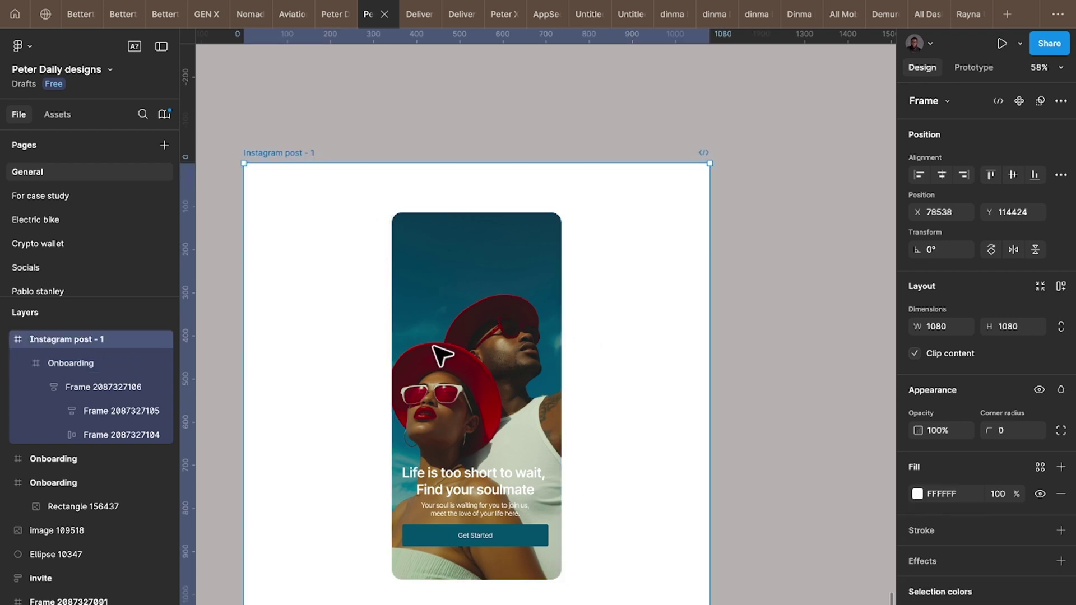
pyautogui.click(479, 342)
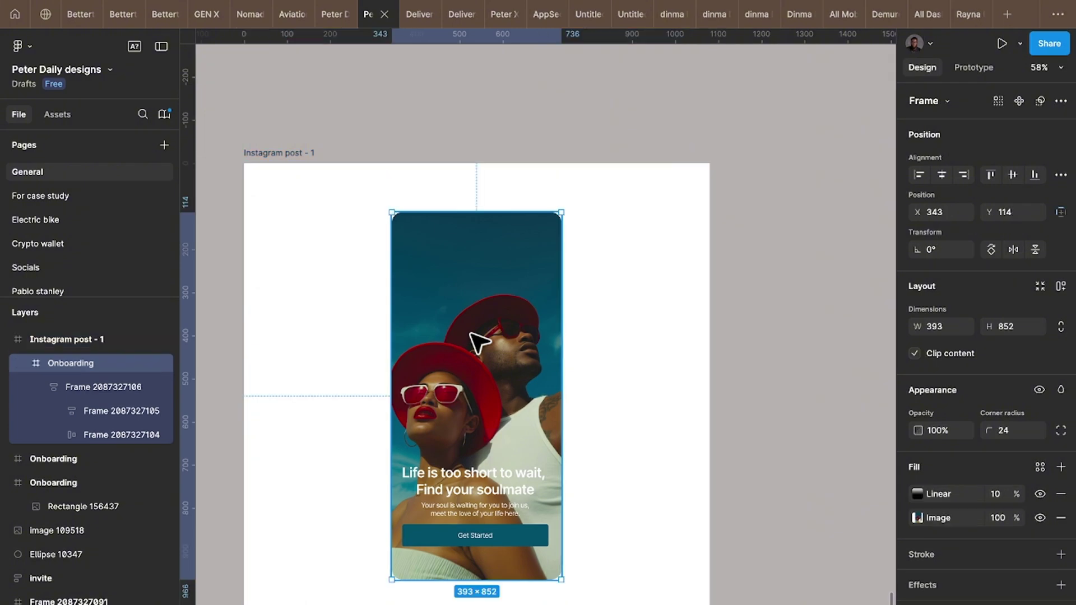